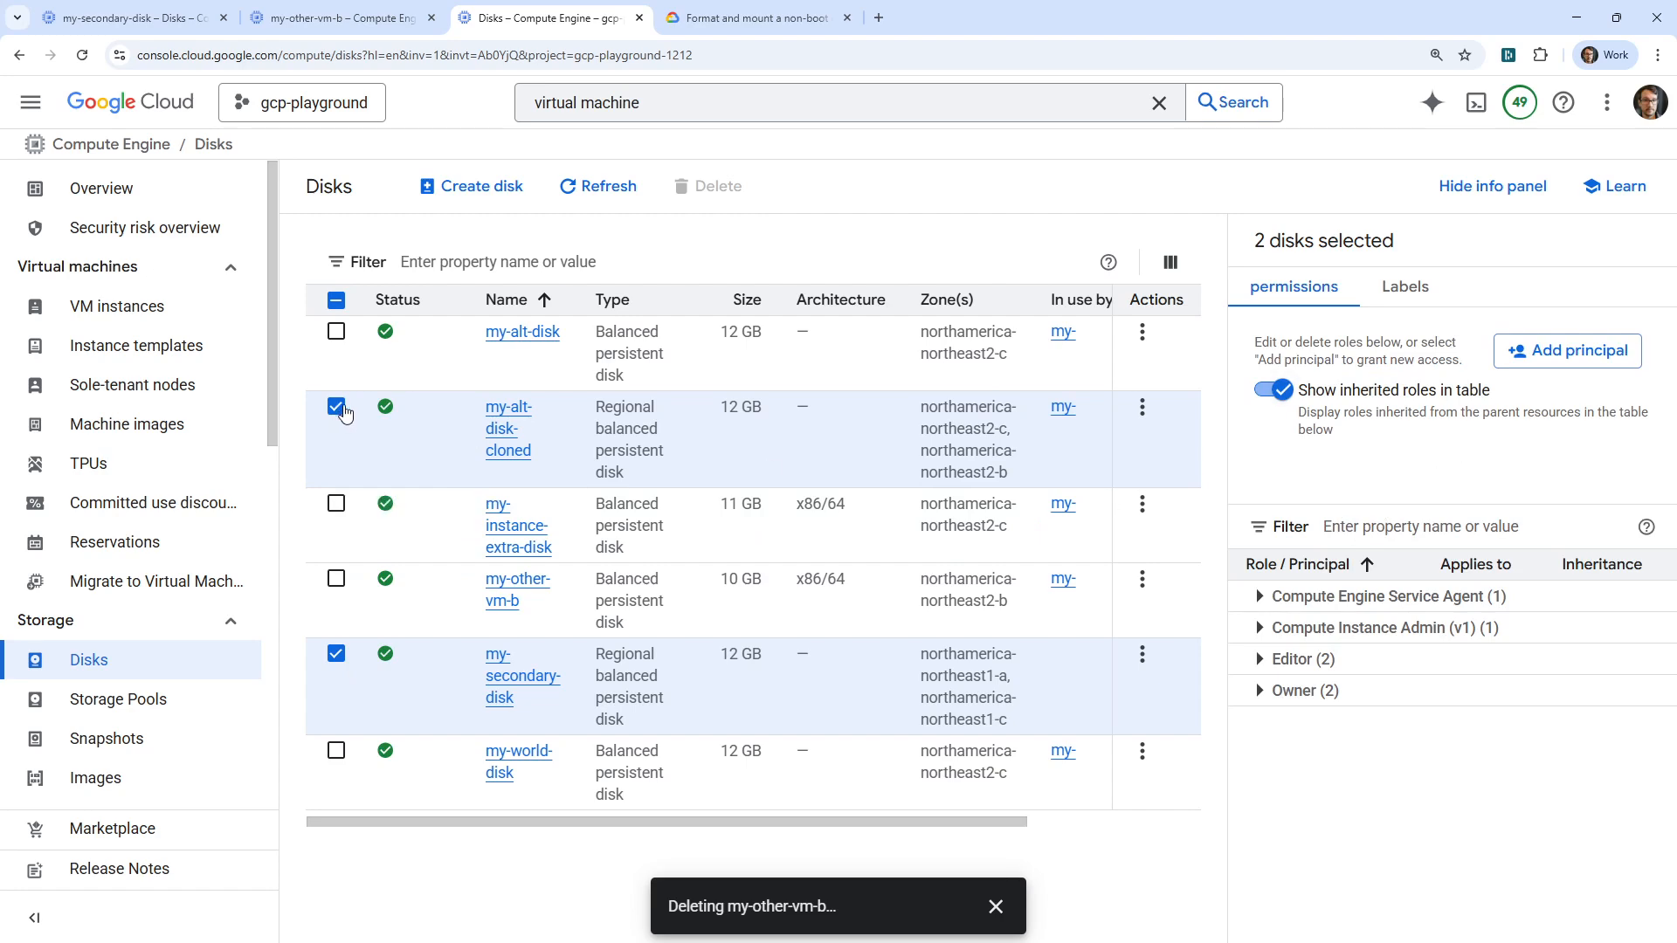
# Delete only my-secondary-disk, terminating its async replication on retry, then refresh the Disks list
pyautogui.click(336, 407)
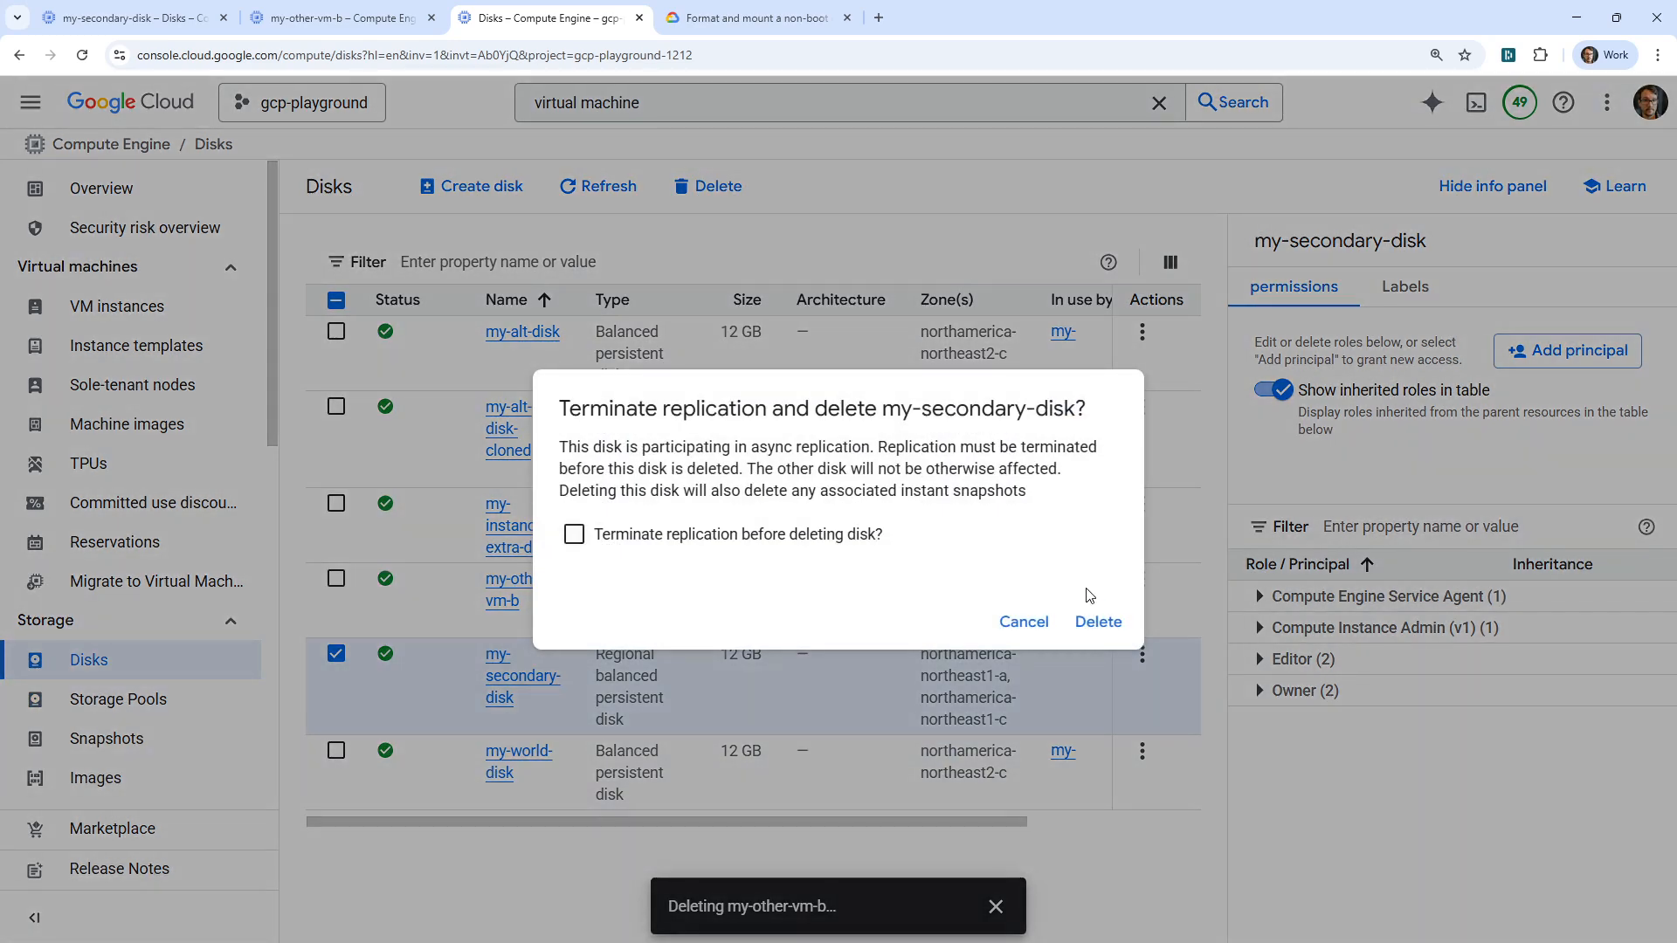
pyautogui.click(1099, 622)
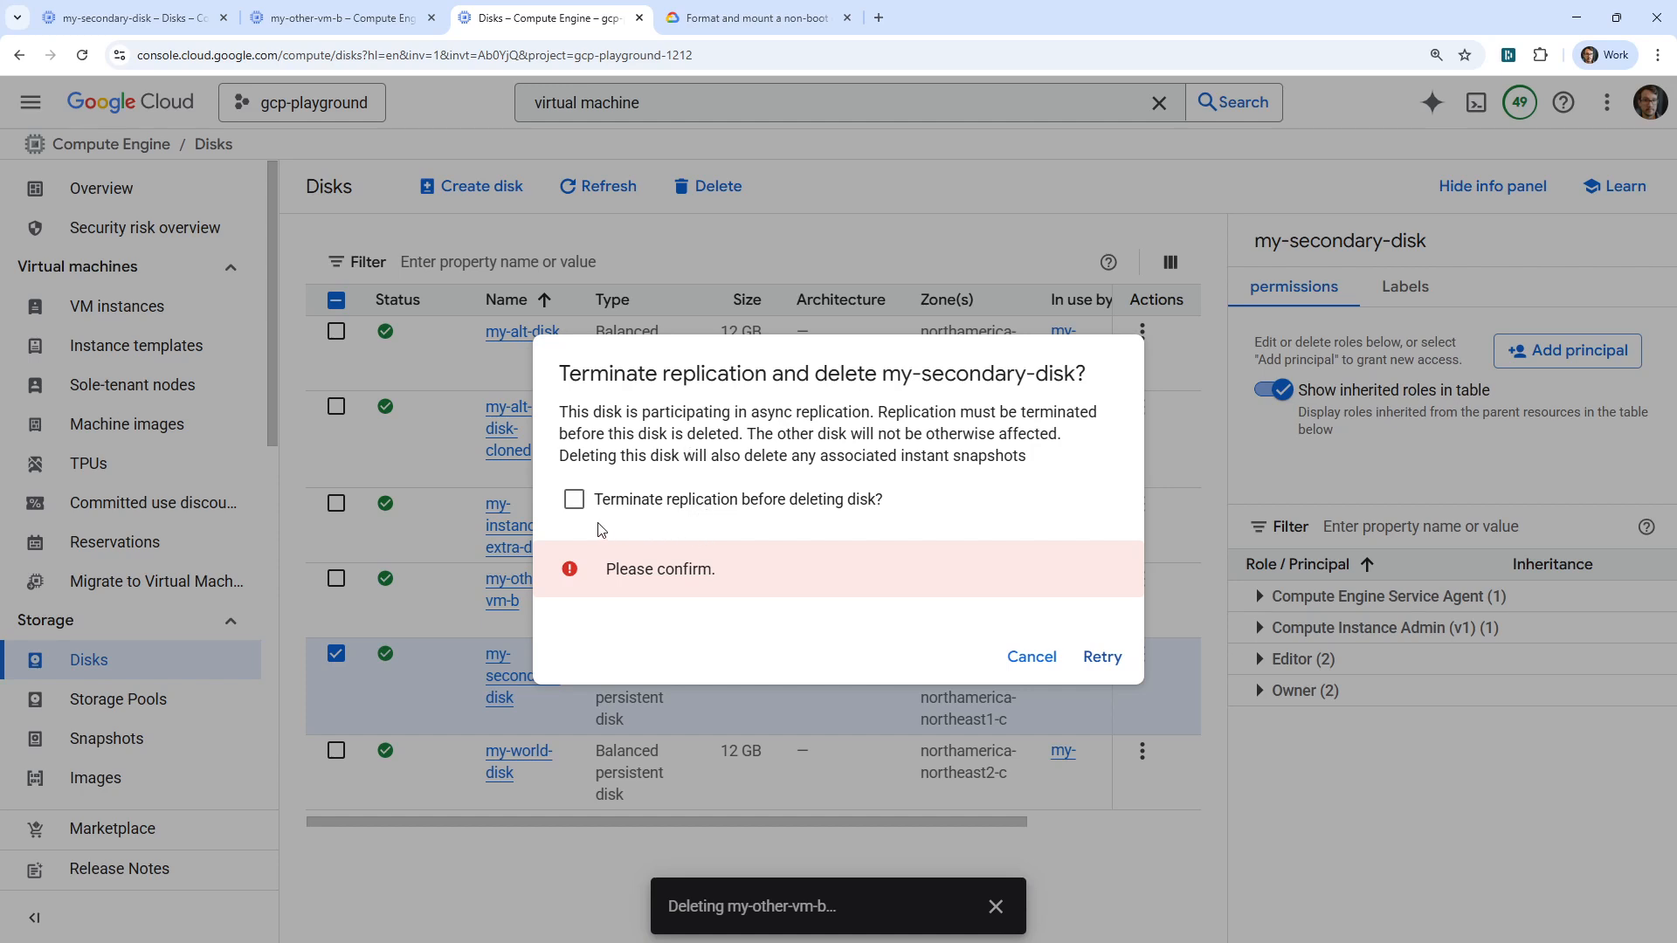
pyautogui.click(574, 499)
pyautogui.click(1104, 656)
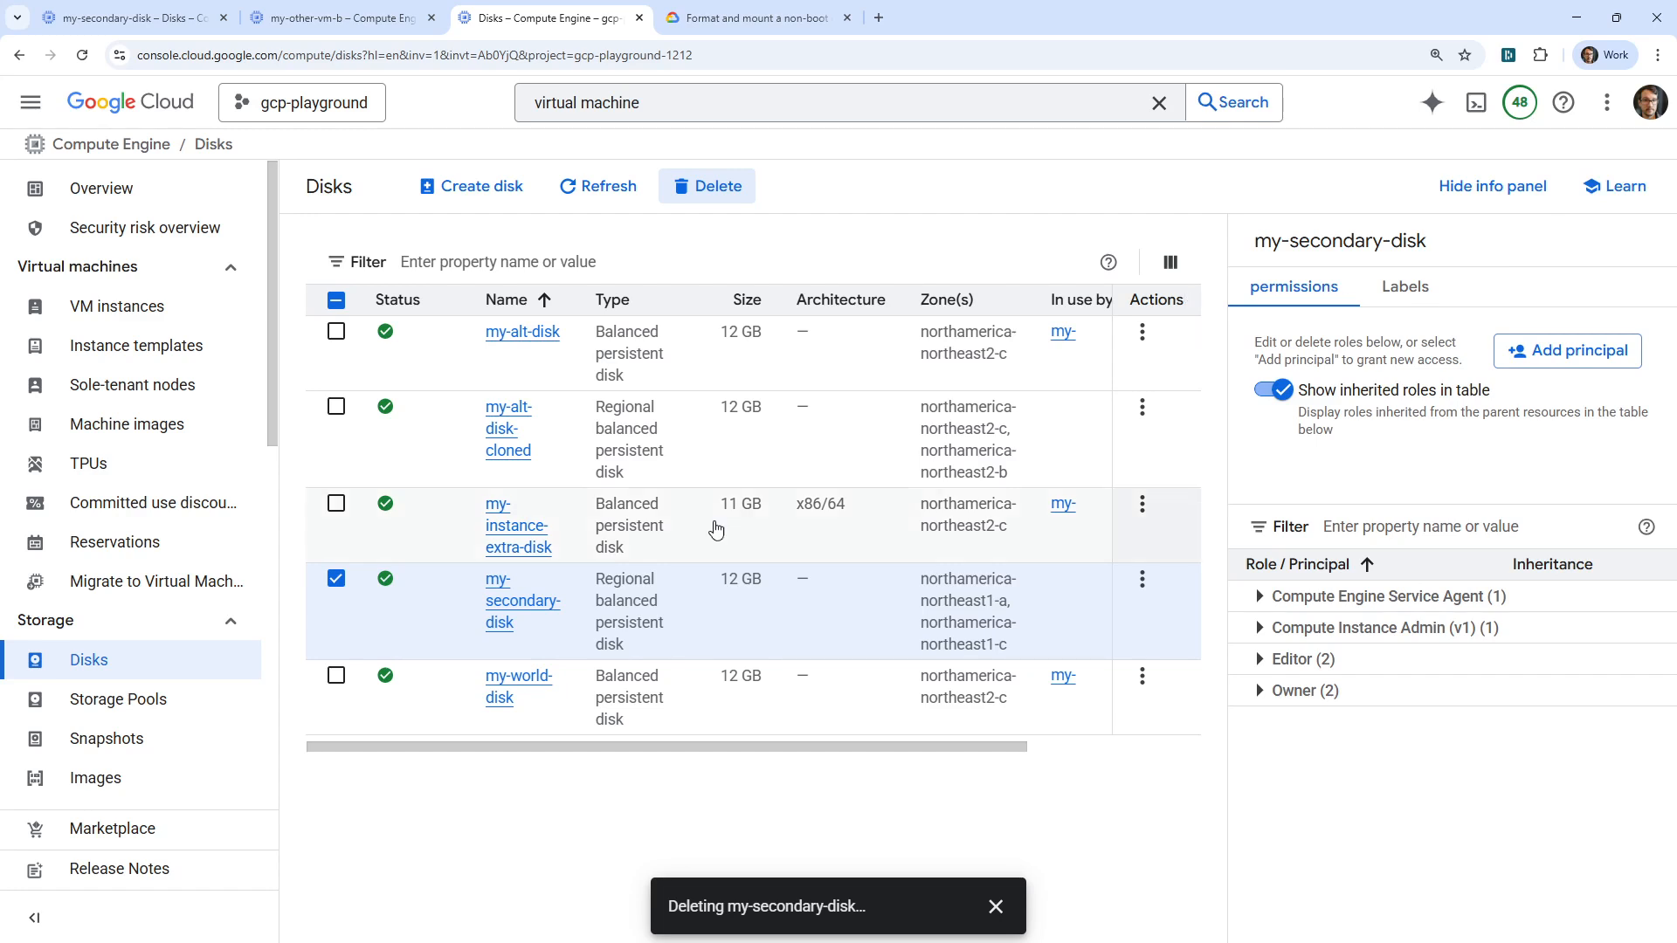
pyautogui.click(580, 191)
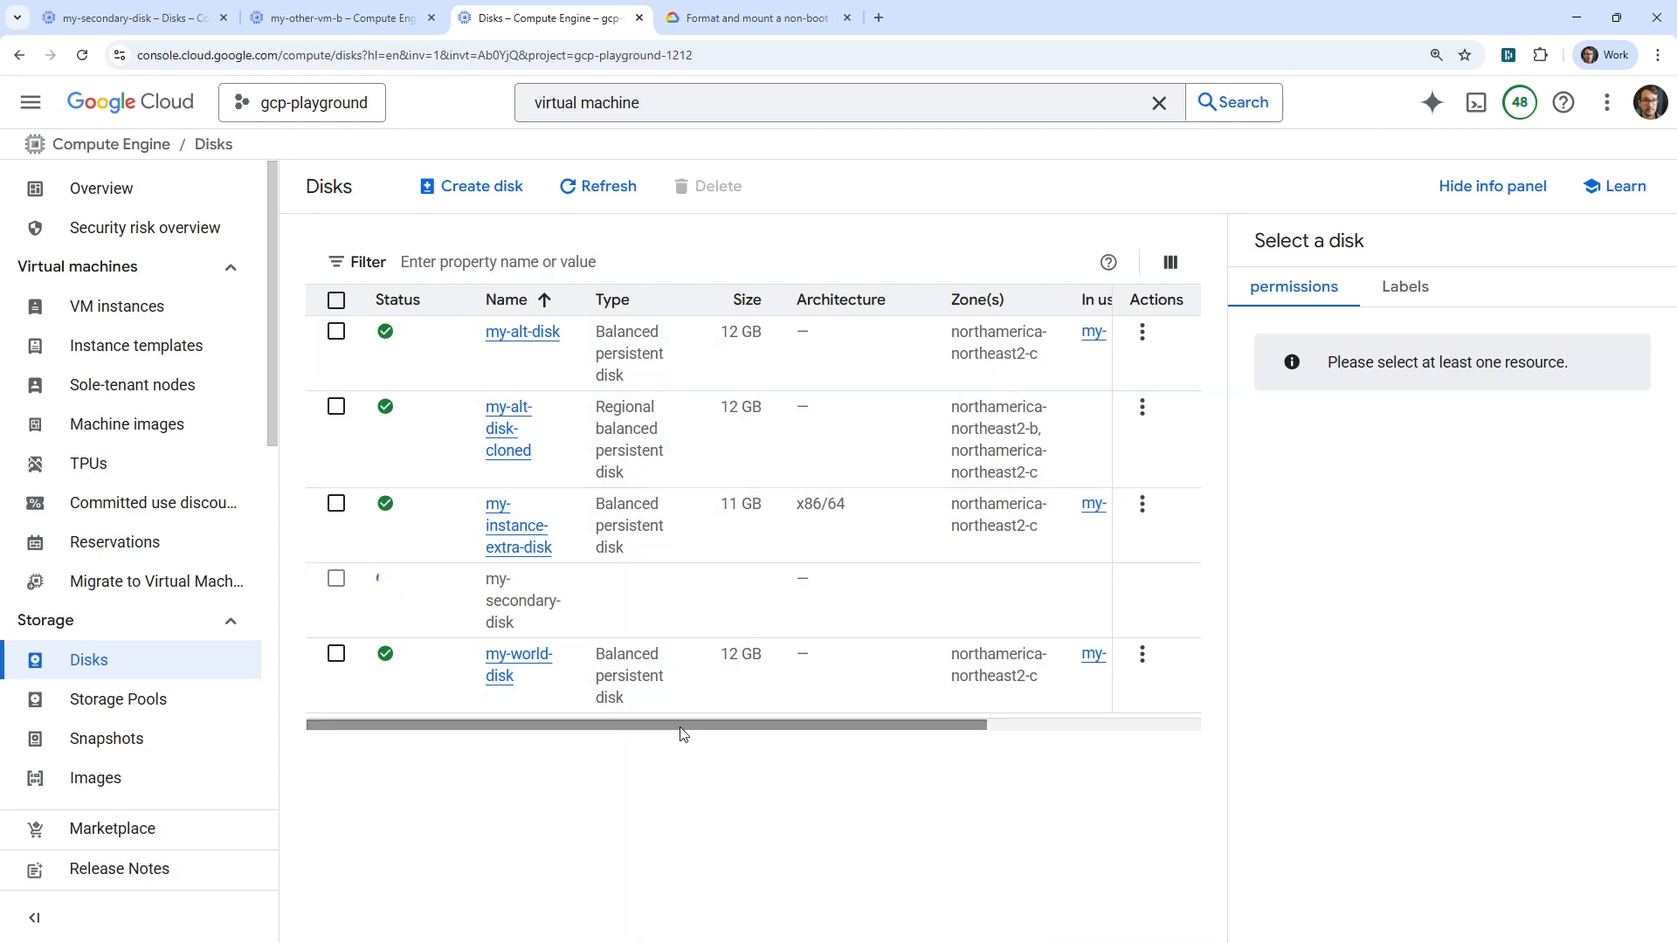
# Delete the my-alt-disk-cloned disk, then switch to the VM instances list
pyautogui.moveTo(724, 724); pyautogui.dragTo(583, 731)
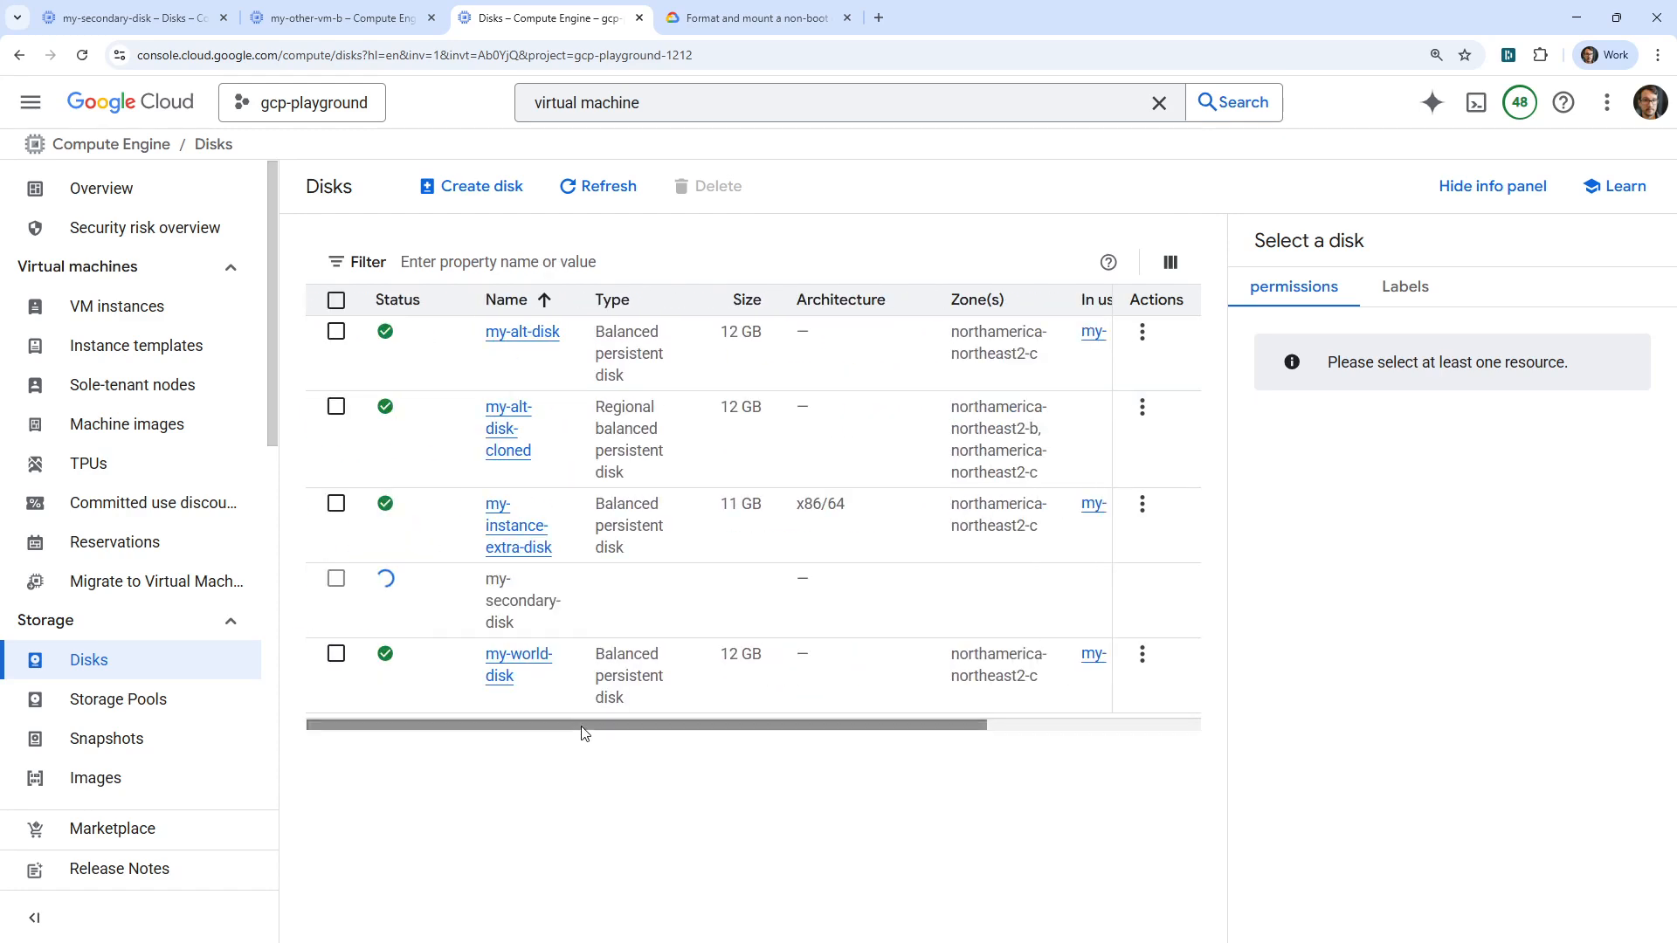
pyautogui.click(334, 409)
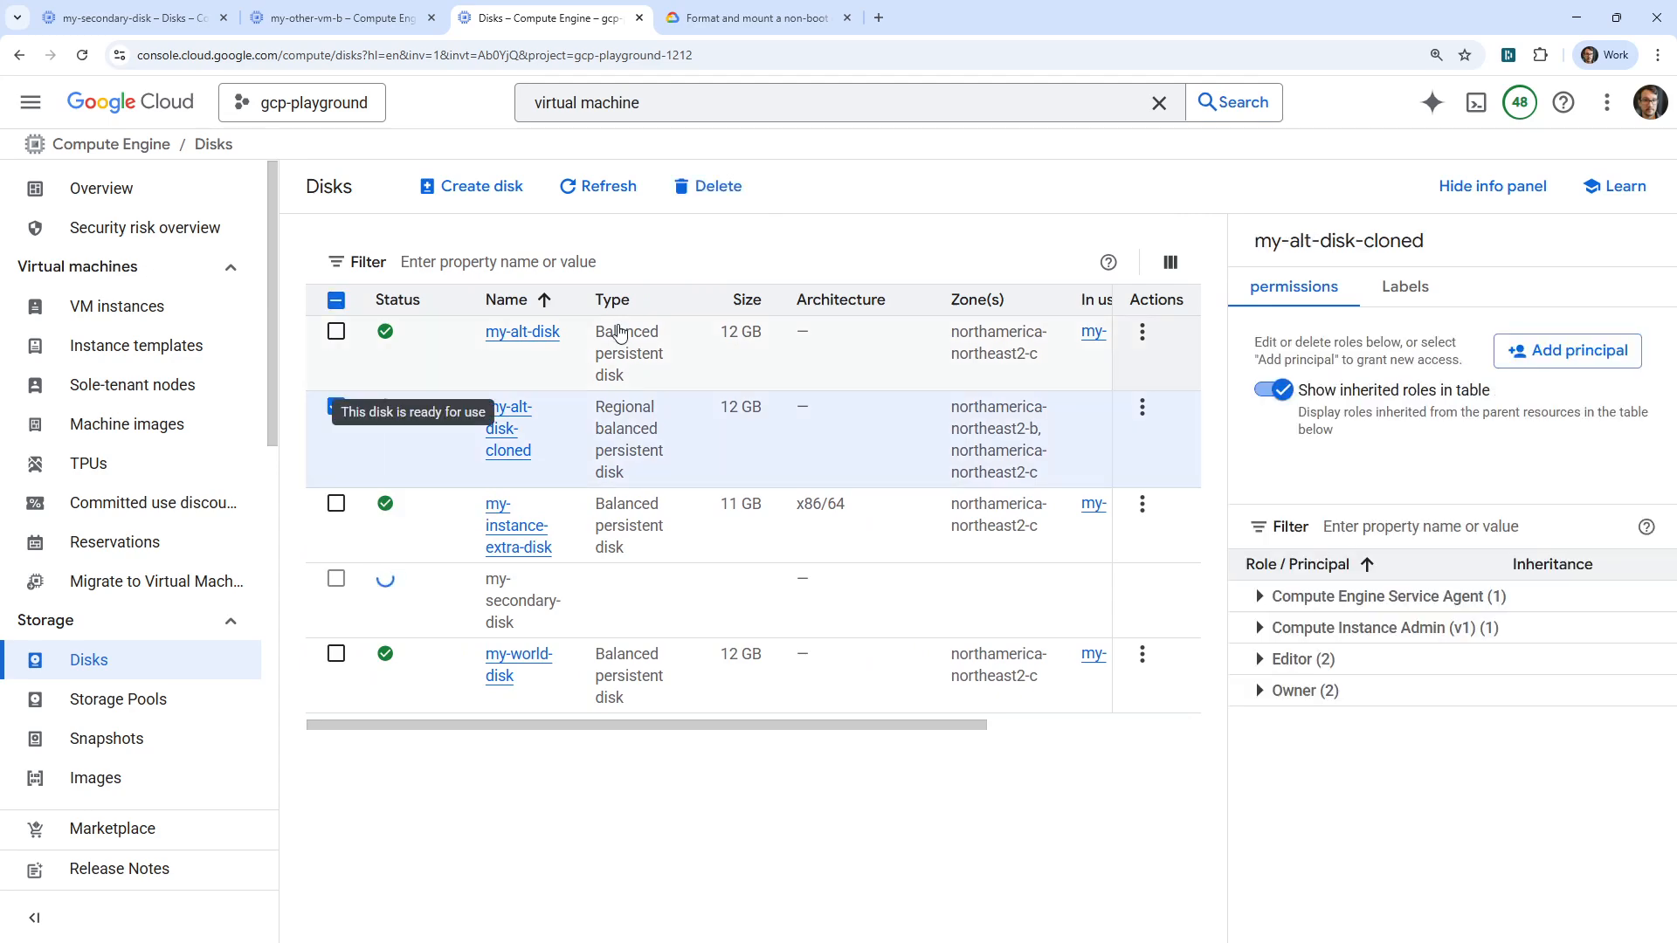
pyautogui.click(709, 186)
pyautogui.click(1098, 578)
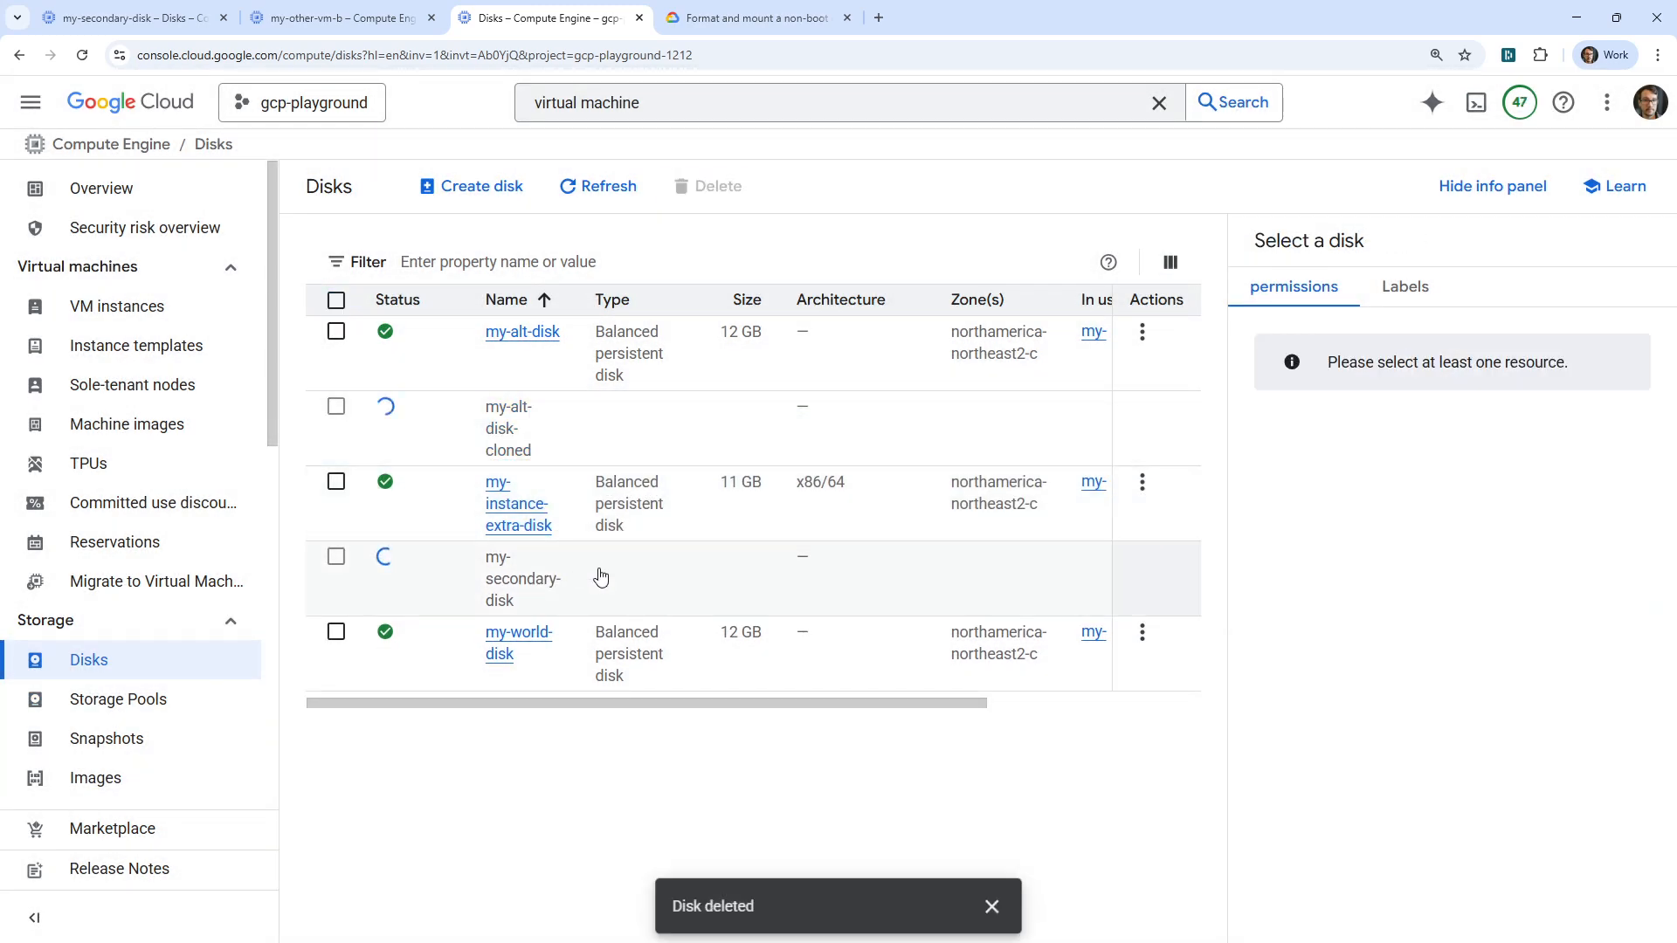
pyautogui.click(158, 311)
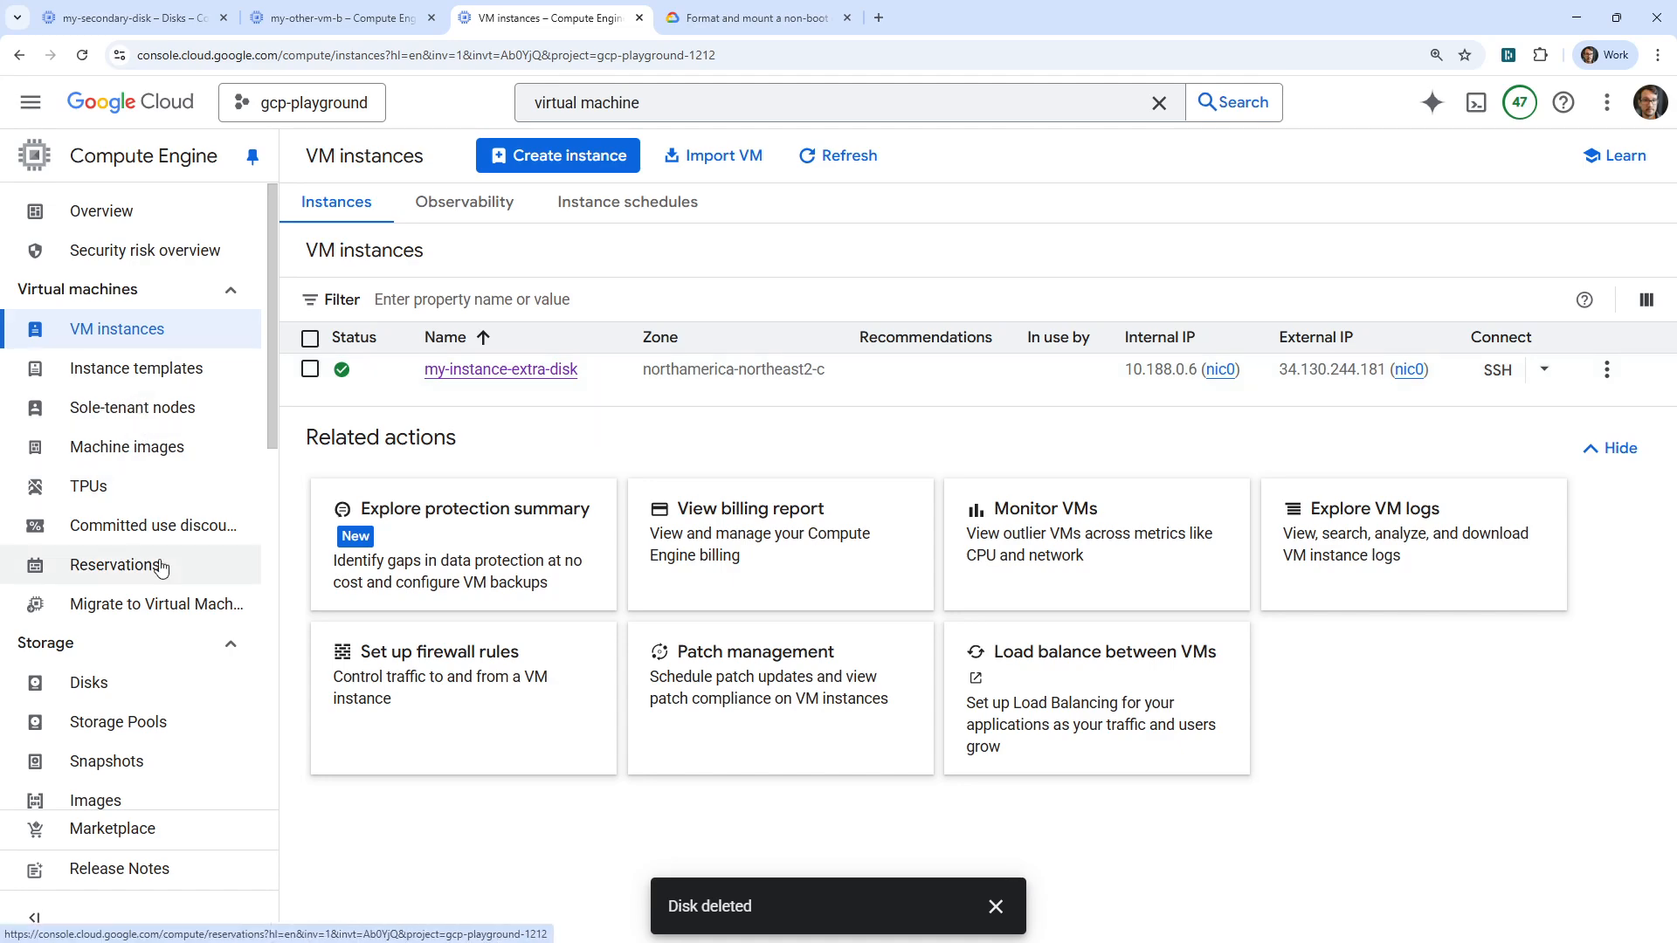
# Refresh the Disks list and open the details of the 11 GB my-instance-extra-disk
pyautogui.click(164, 687)
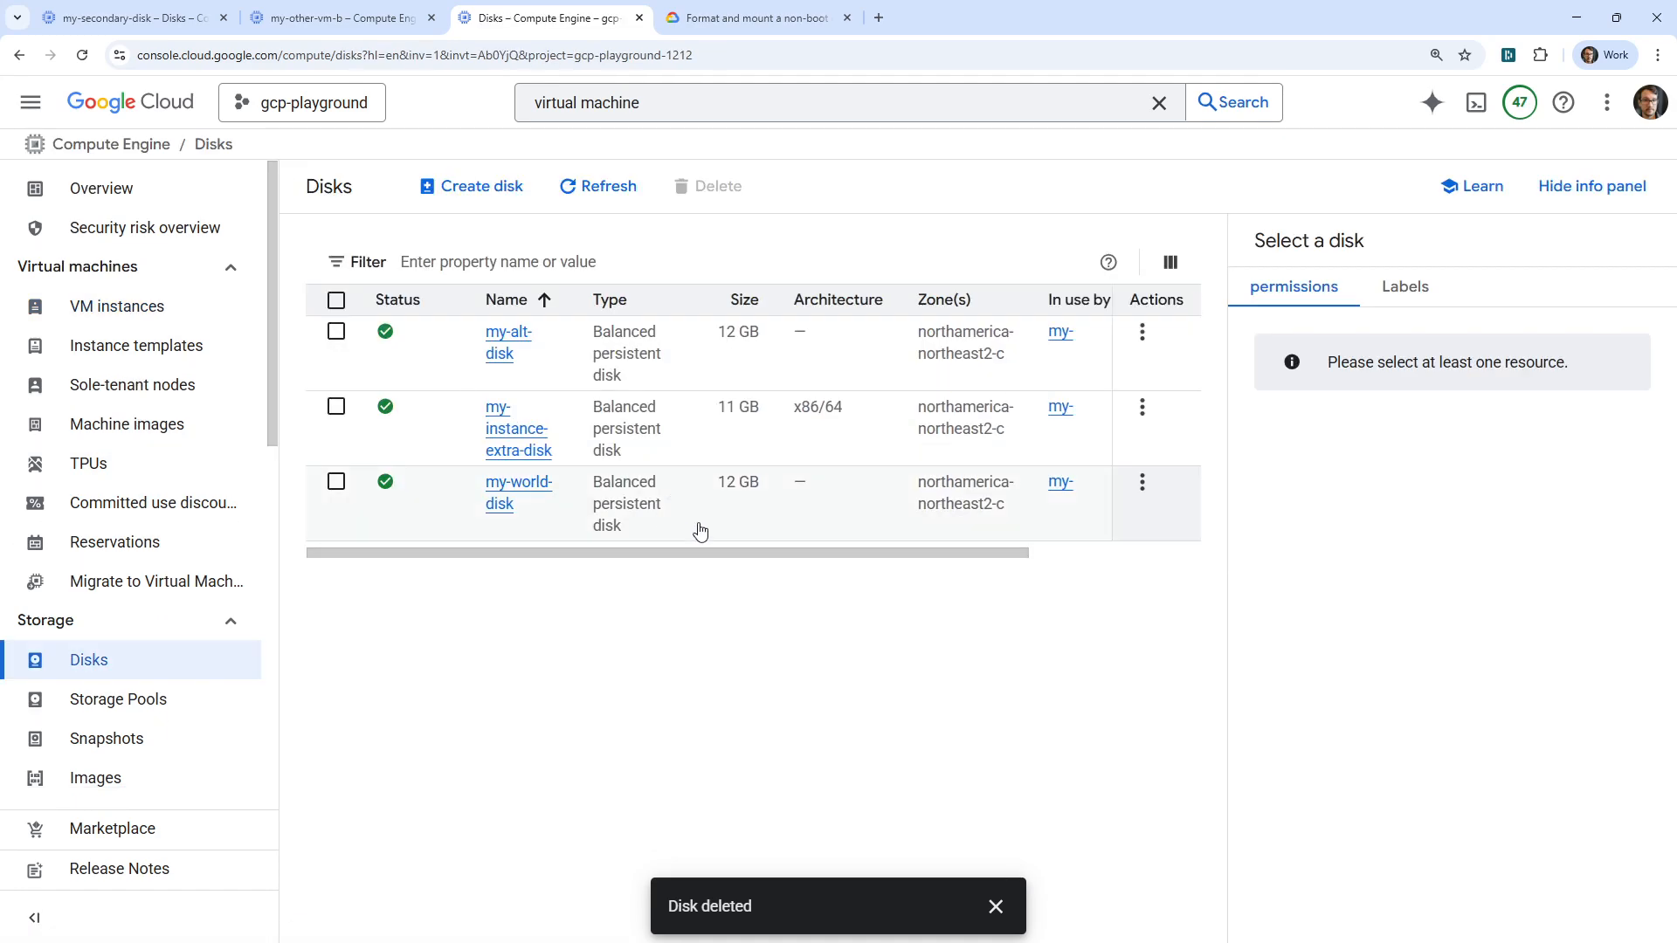
pyautogui.click(575, 196)
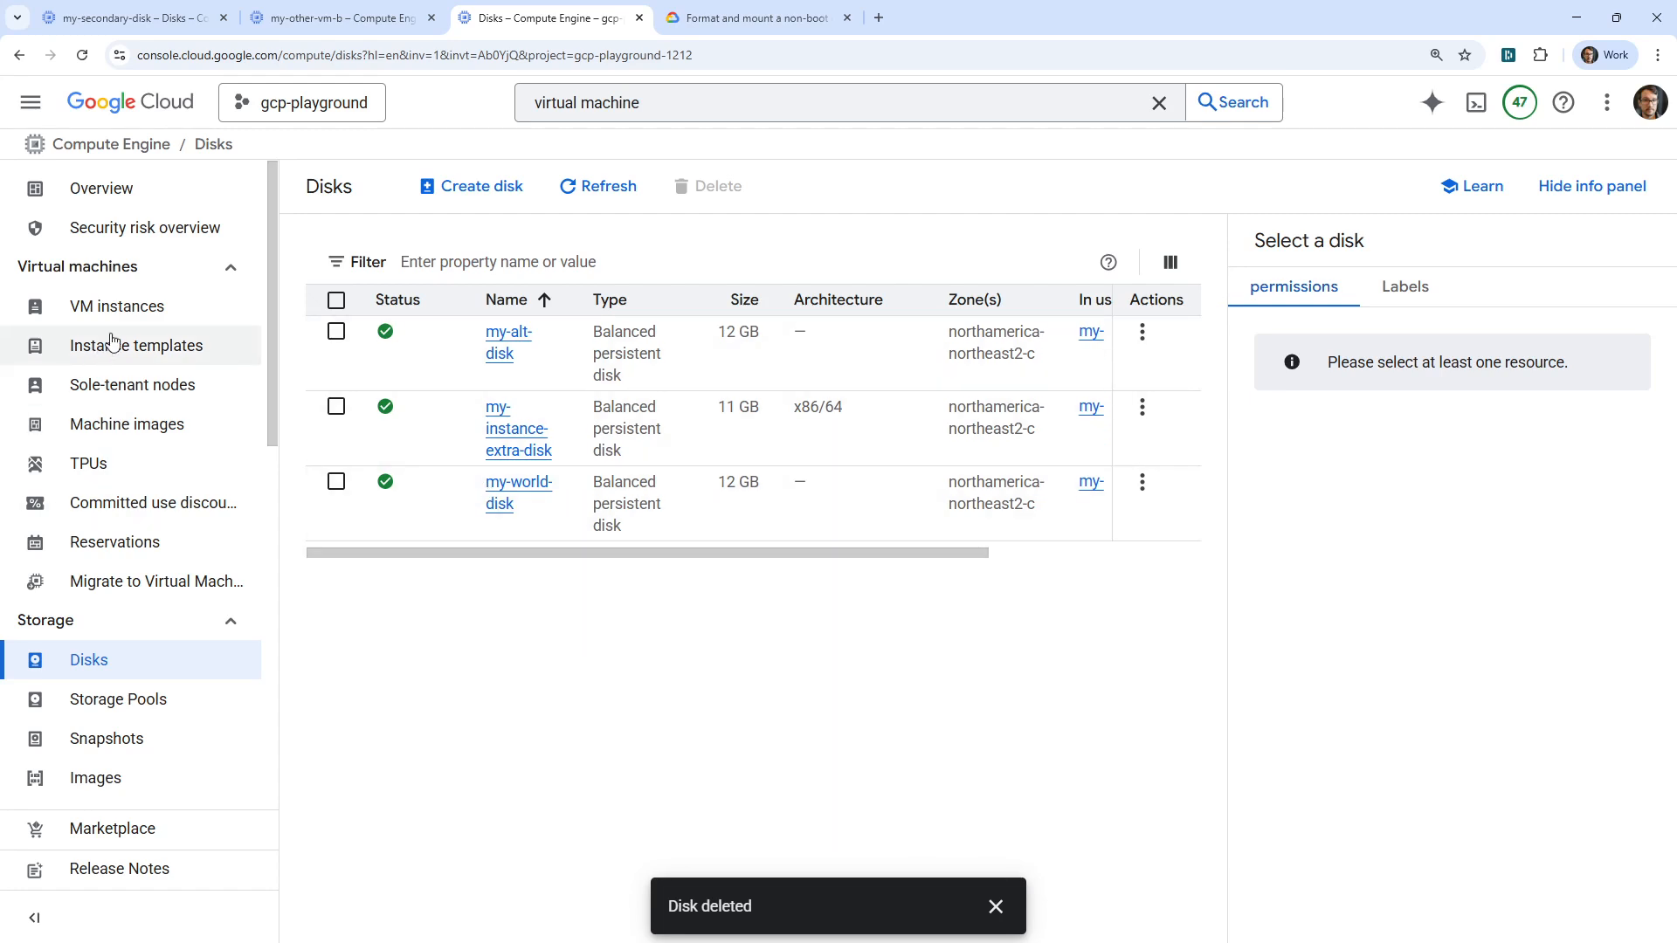
pyautogui.click(116, 306)
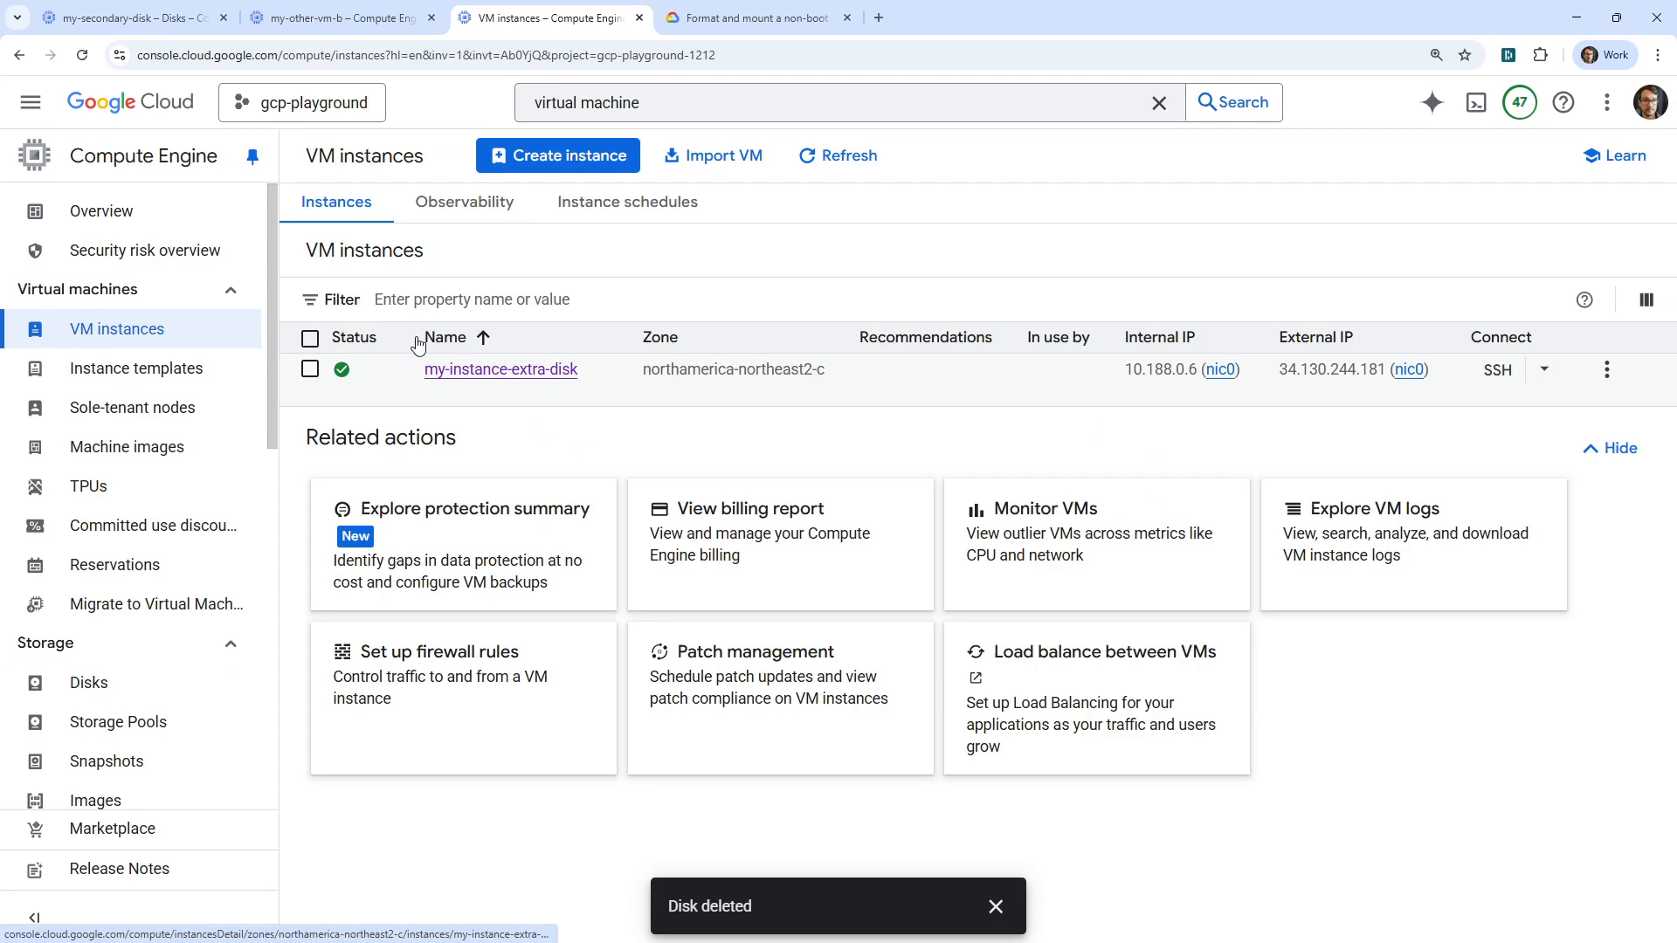
pyautogui.hotkey('alt', 'Left')
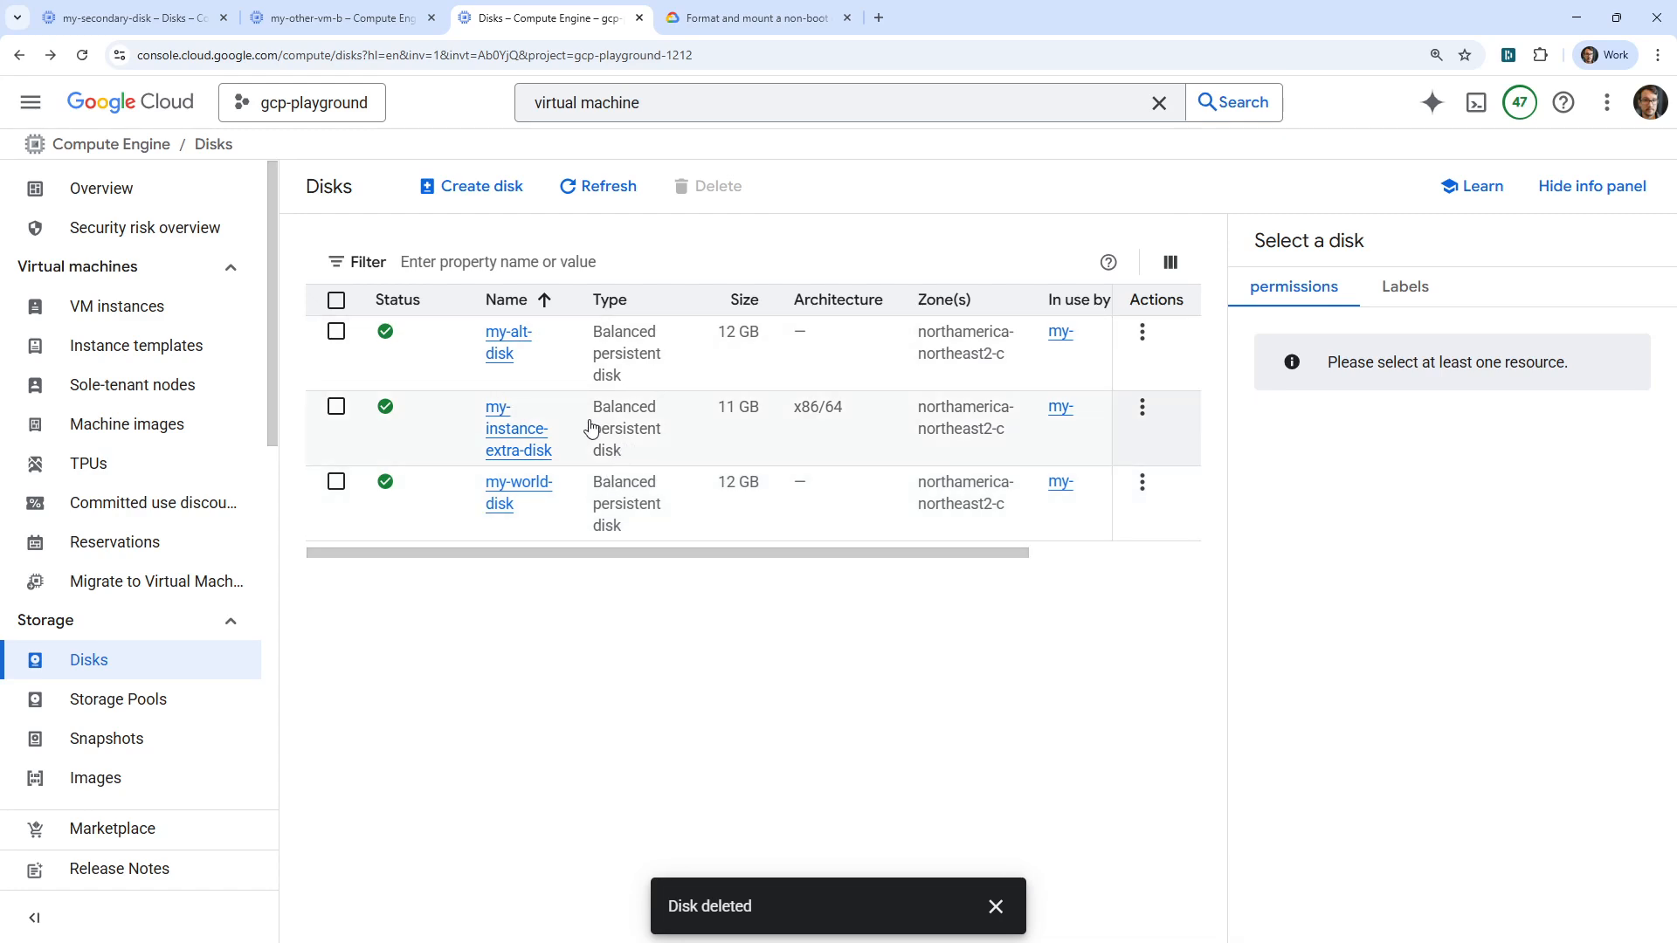
pyautogui.click(520, 438)
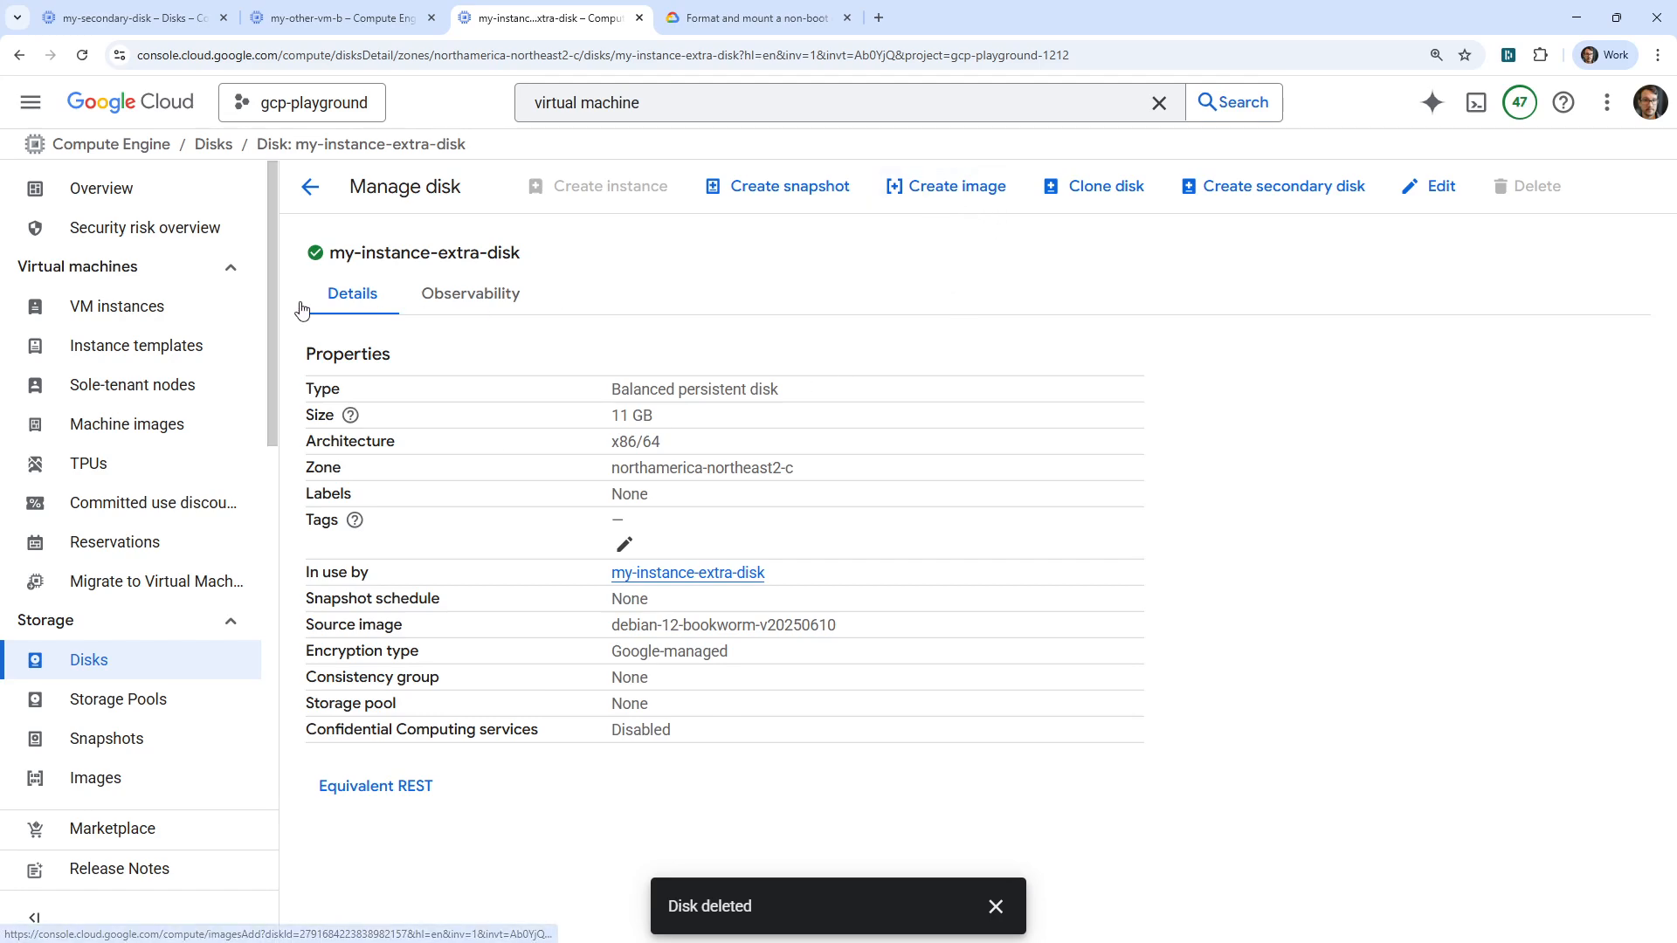
pyautogui.click(240, 306)
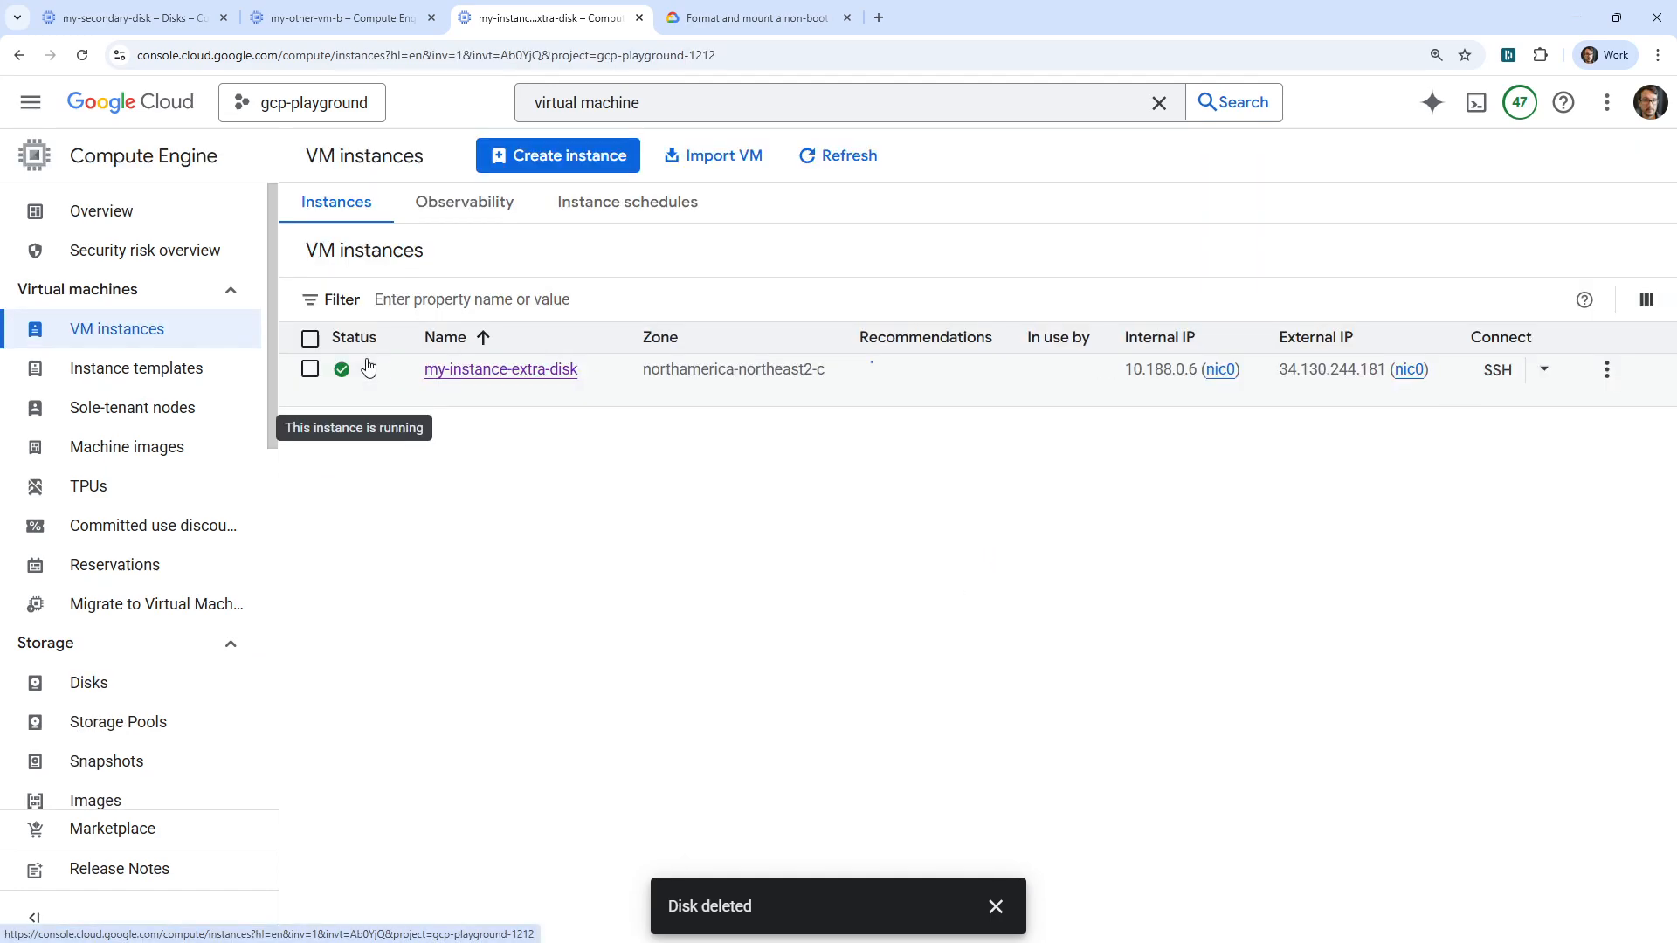
pyautogui.click(513, 370)
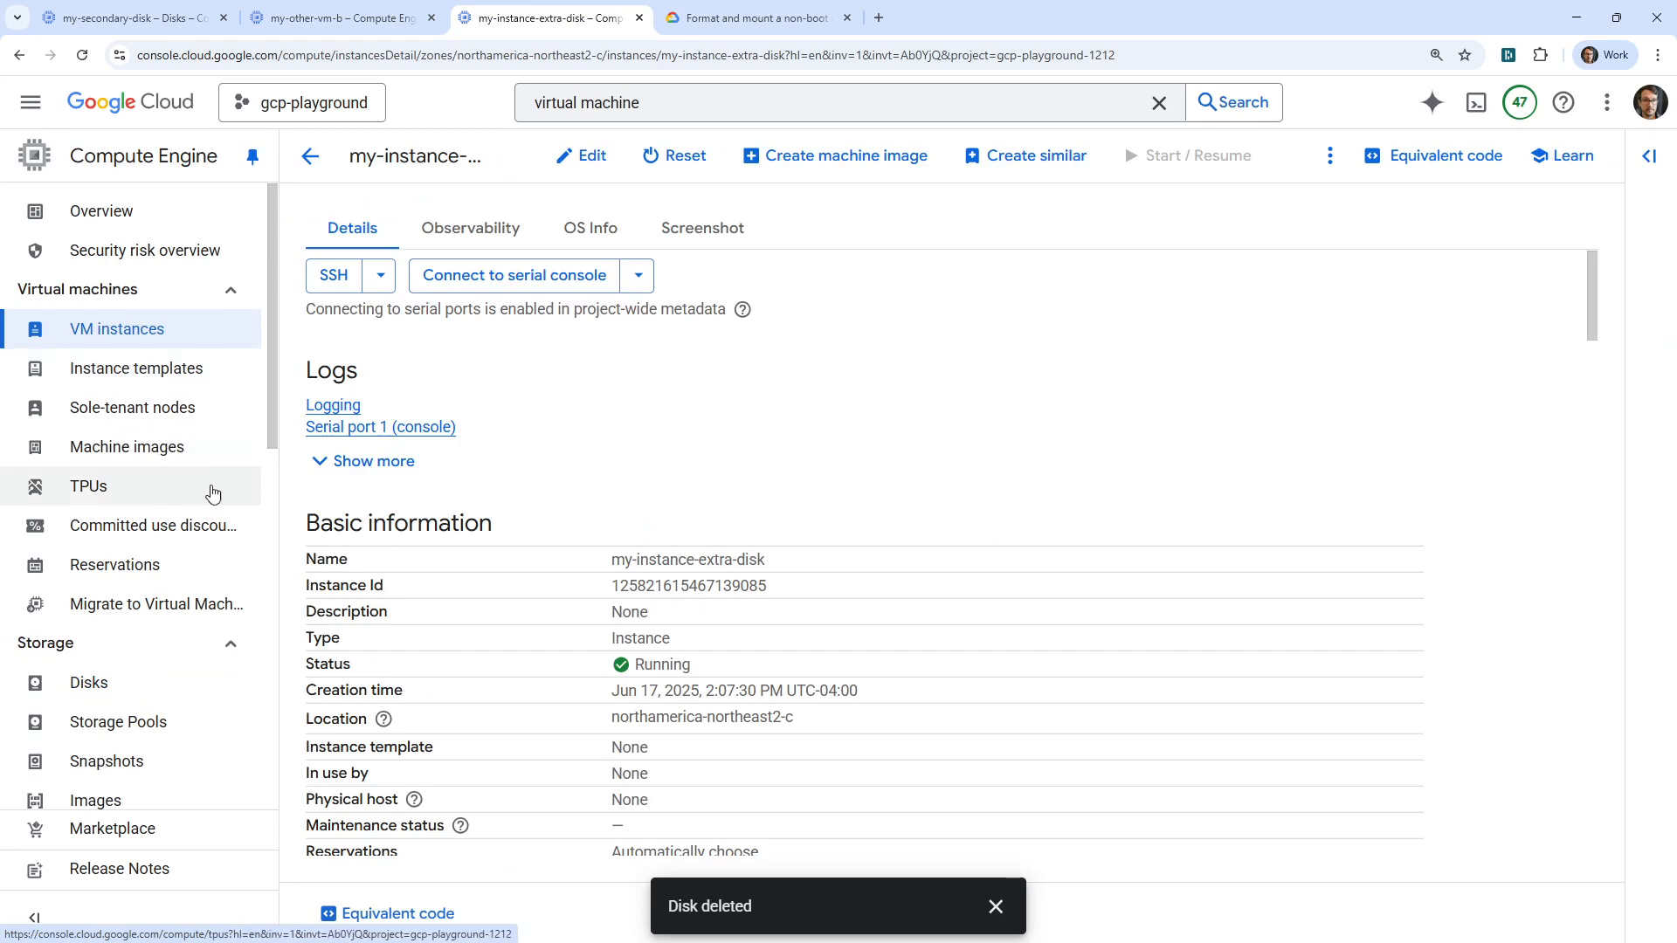
pyautogui.click(164, 682)
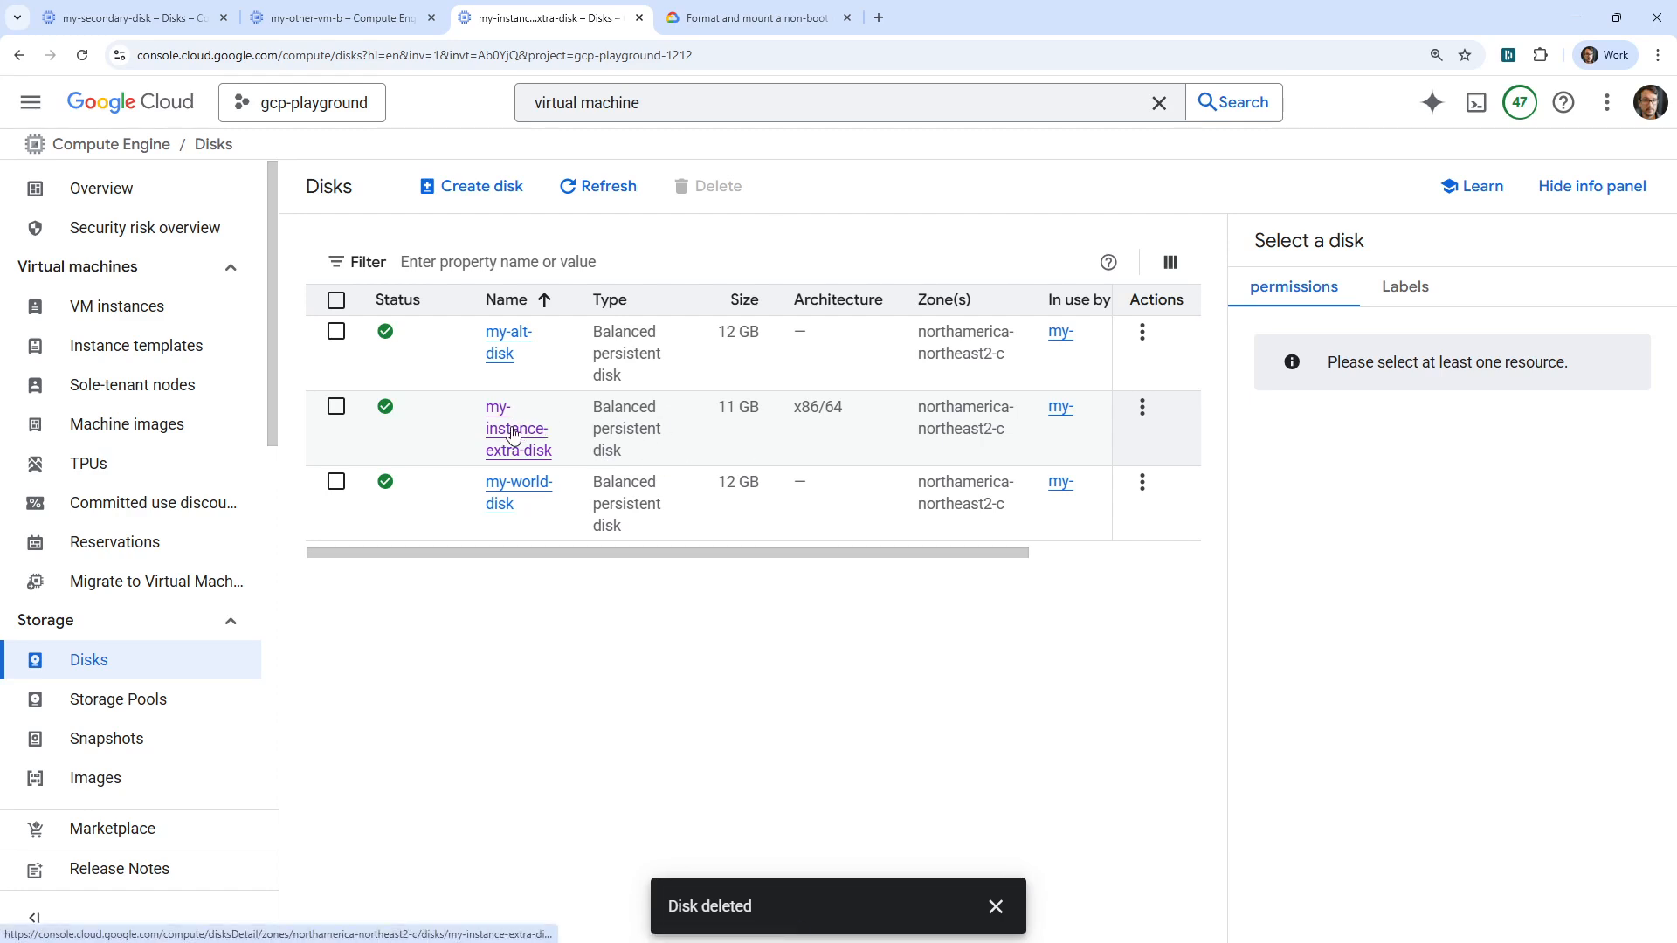
pyautogui.click(357, 412)
pyautogui.click(520, 441)
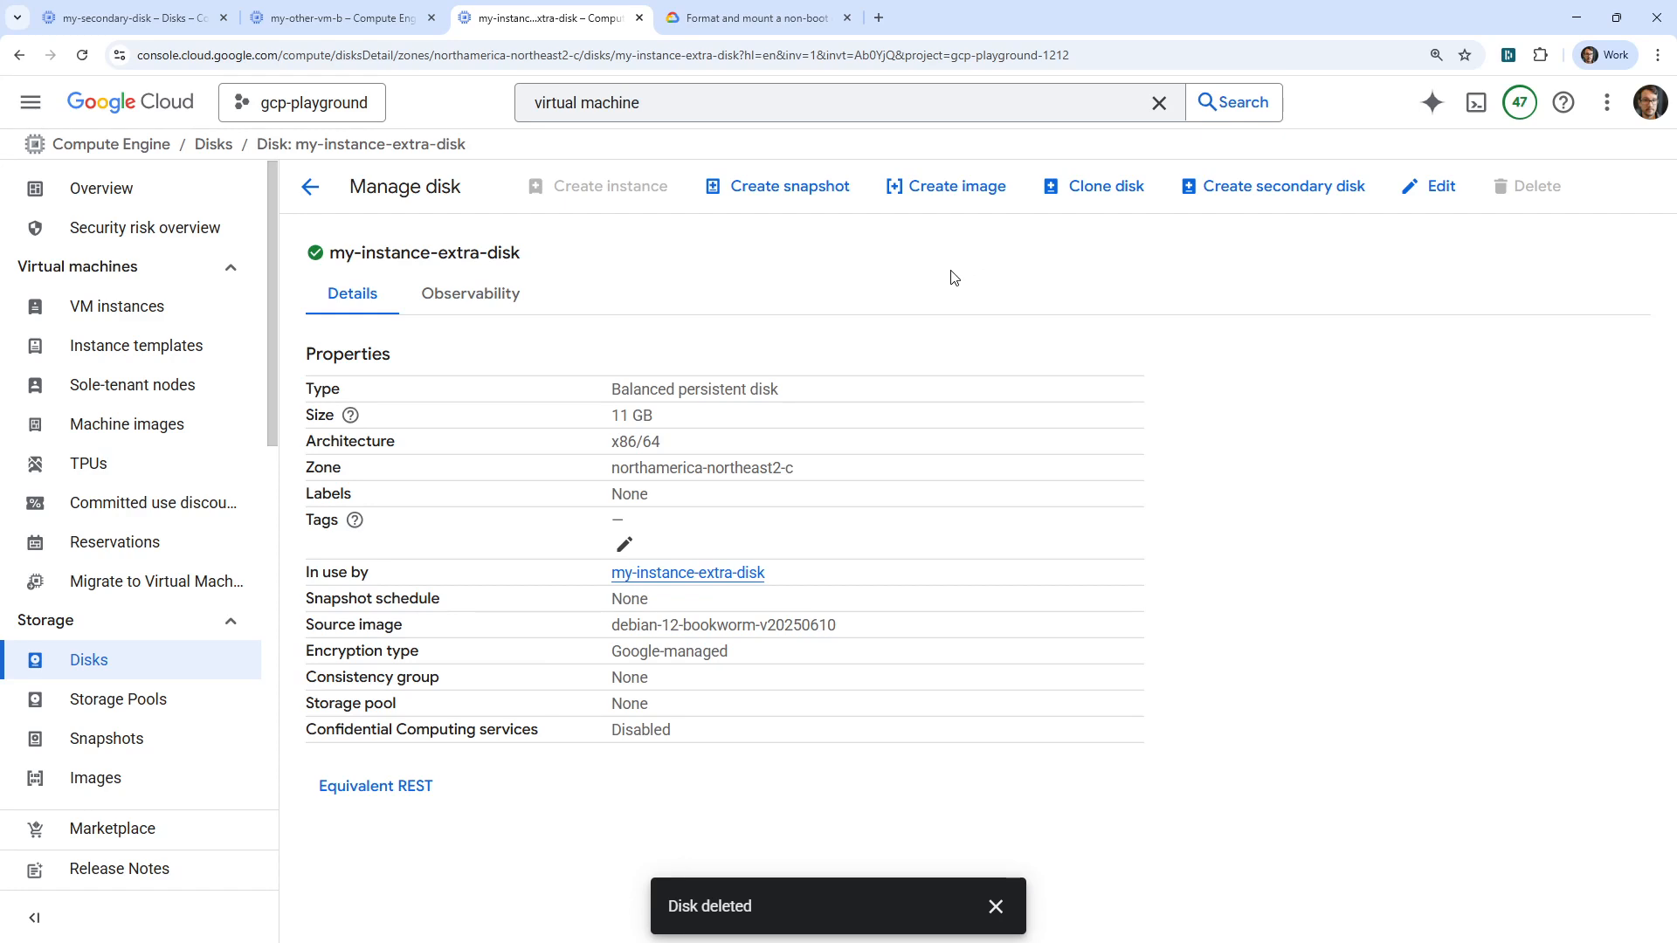
pyautogui.click(961, 186)
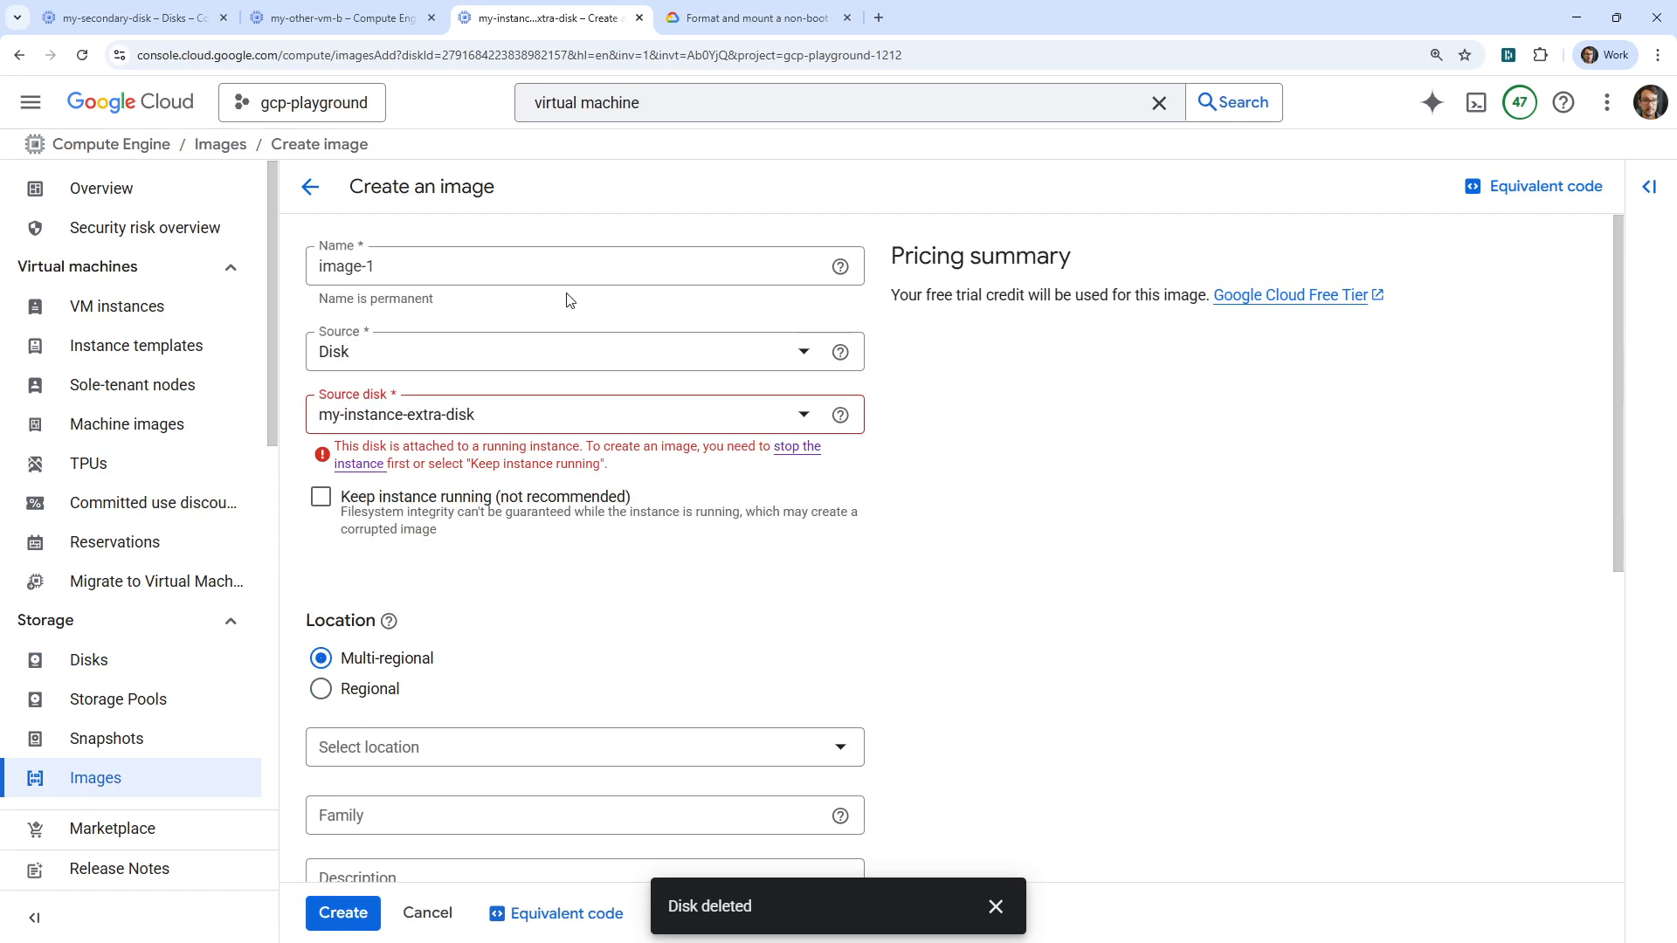
# Name the image my-image-hello, source it from disk my-instance-extra-disk, and enable Keep instance running
pyautogui.write('my-')
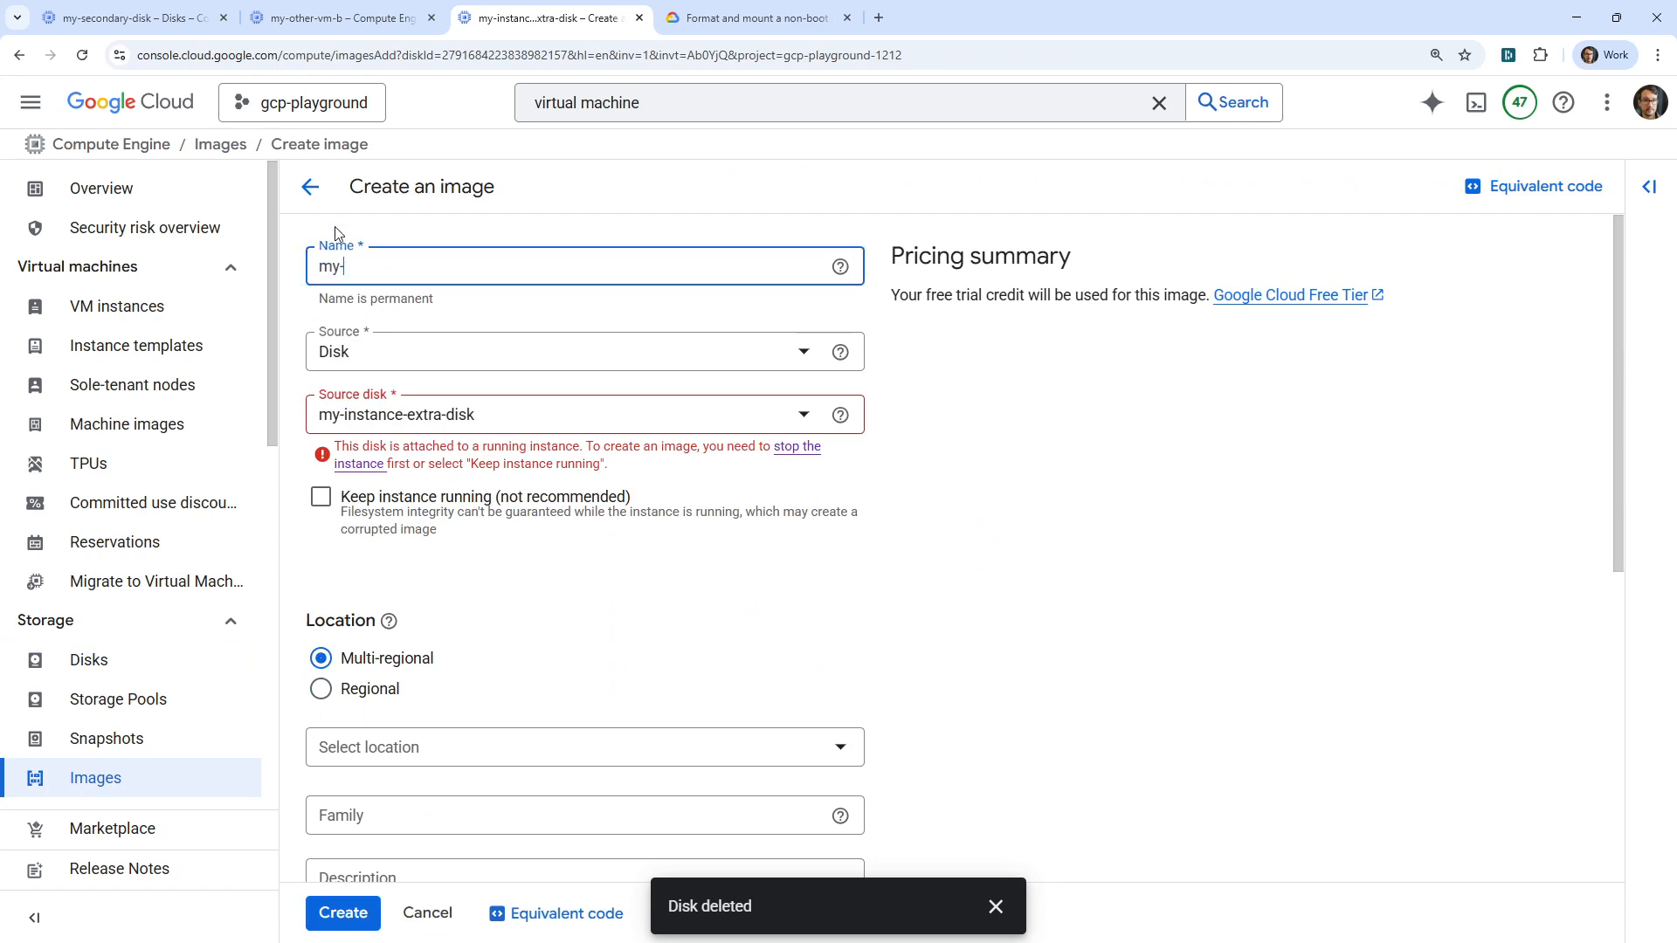
pyautogui.write('image-hello')
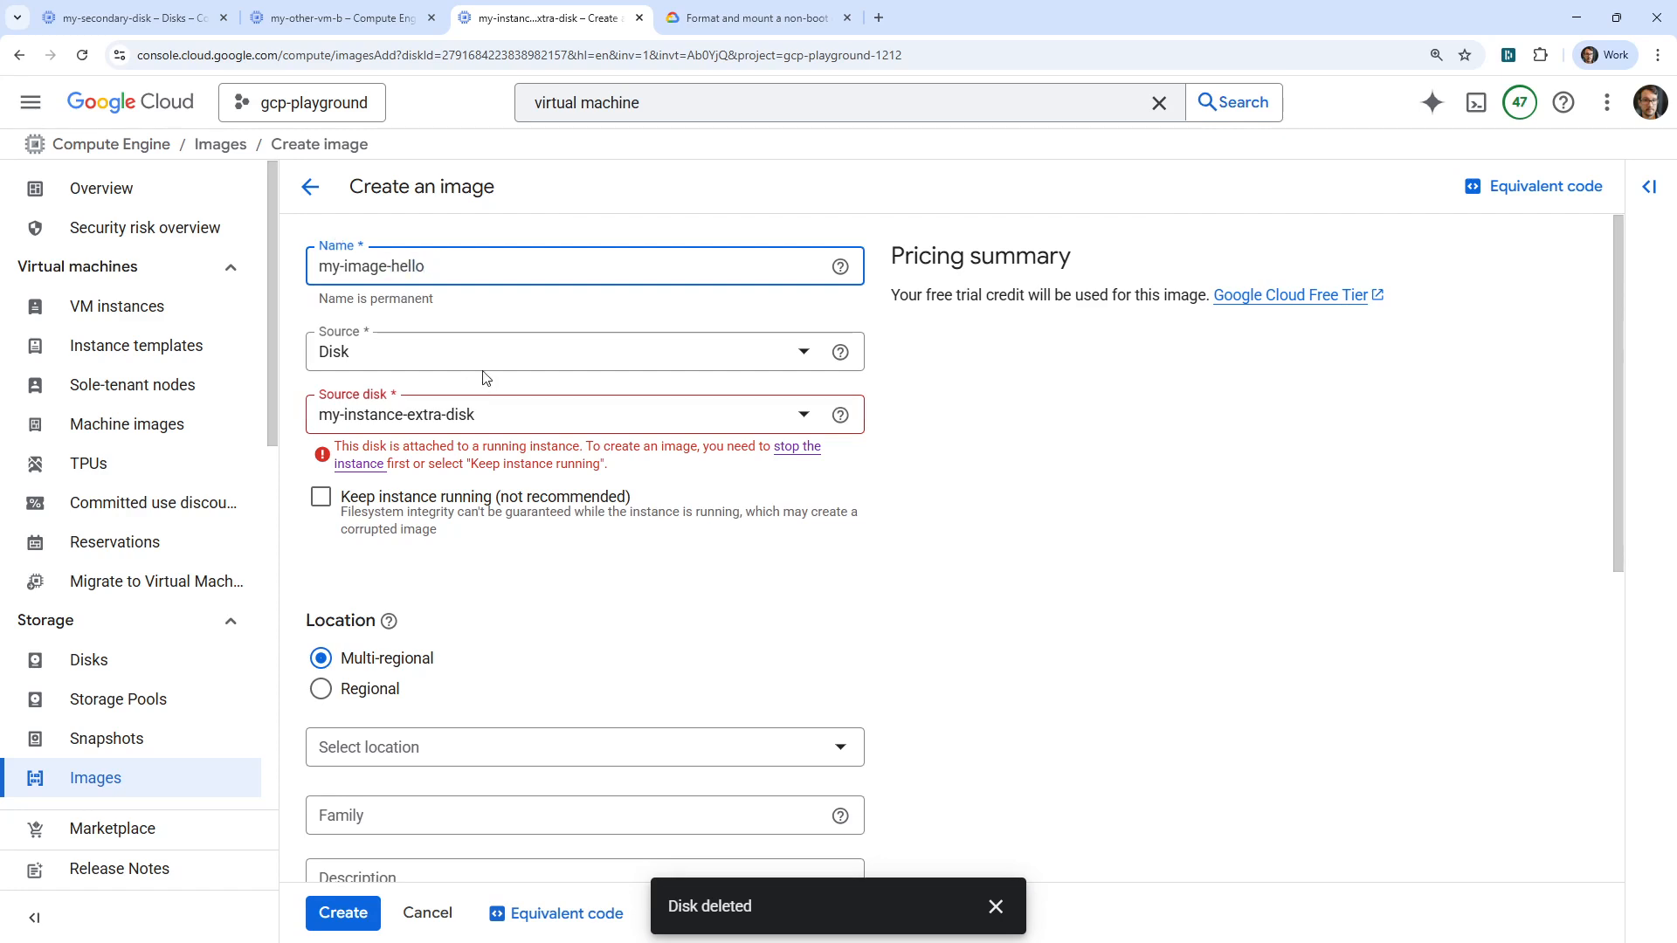
pyautogui.click(420, 358)
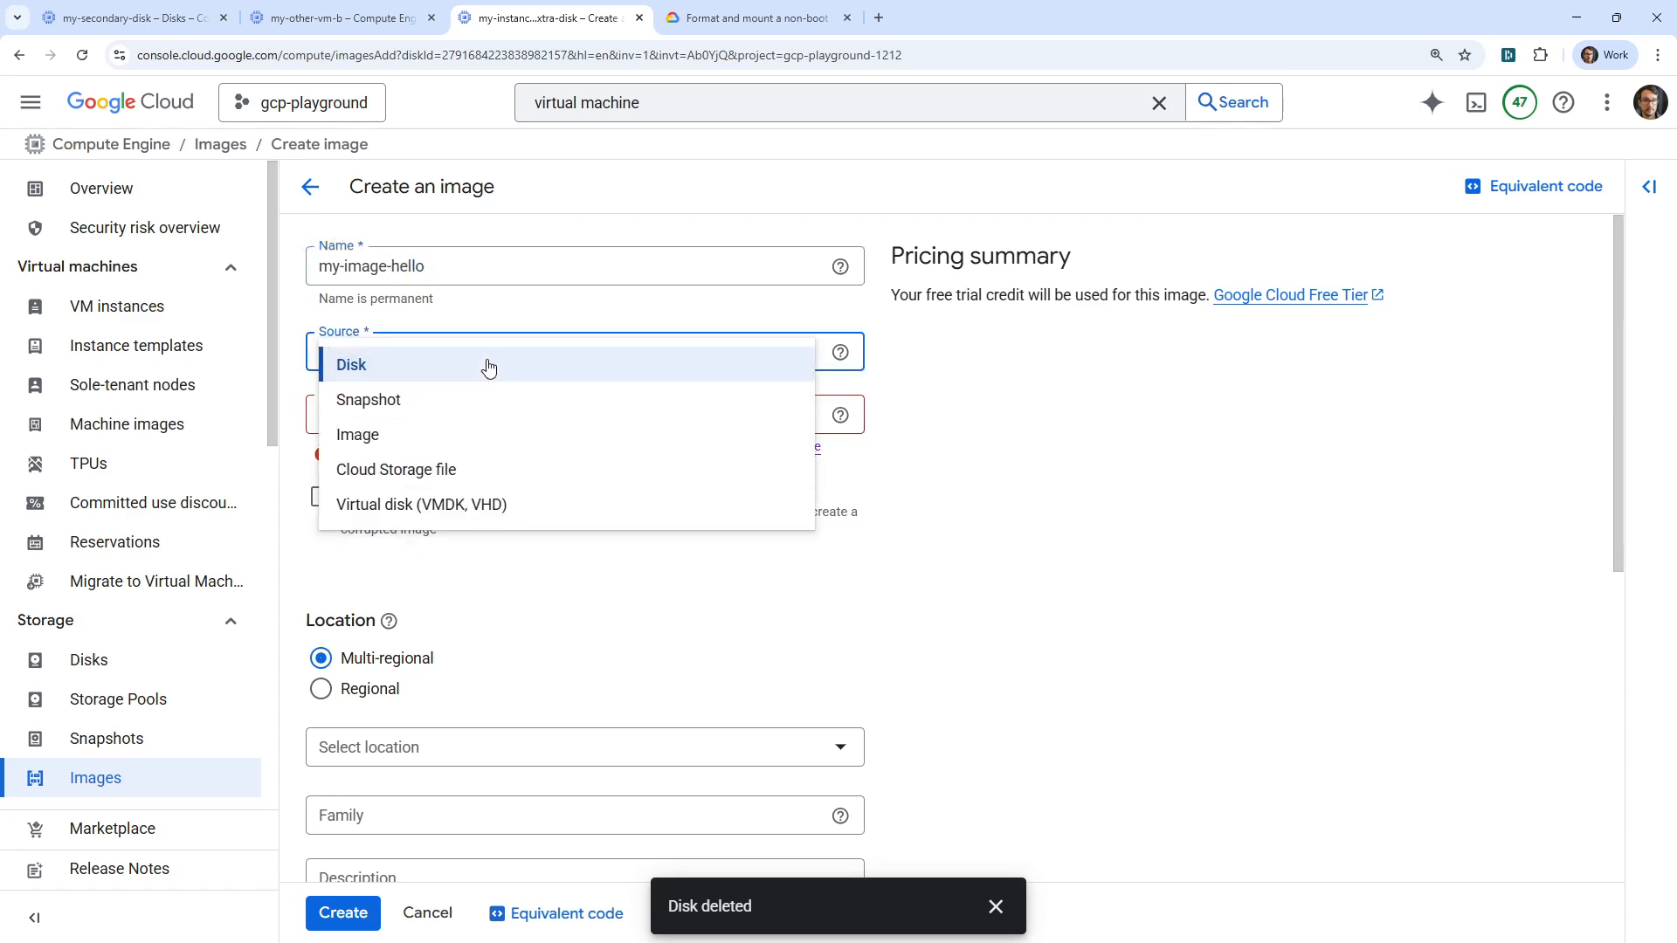
pyautogui.click(961, 362)
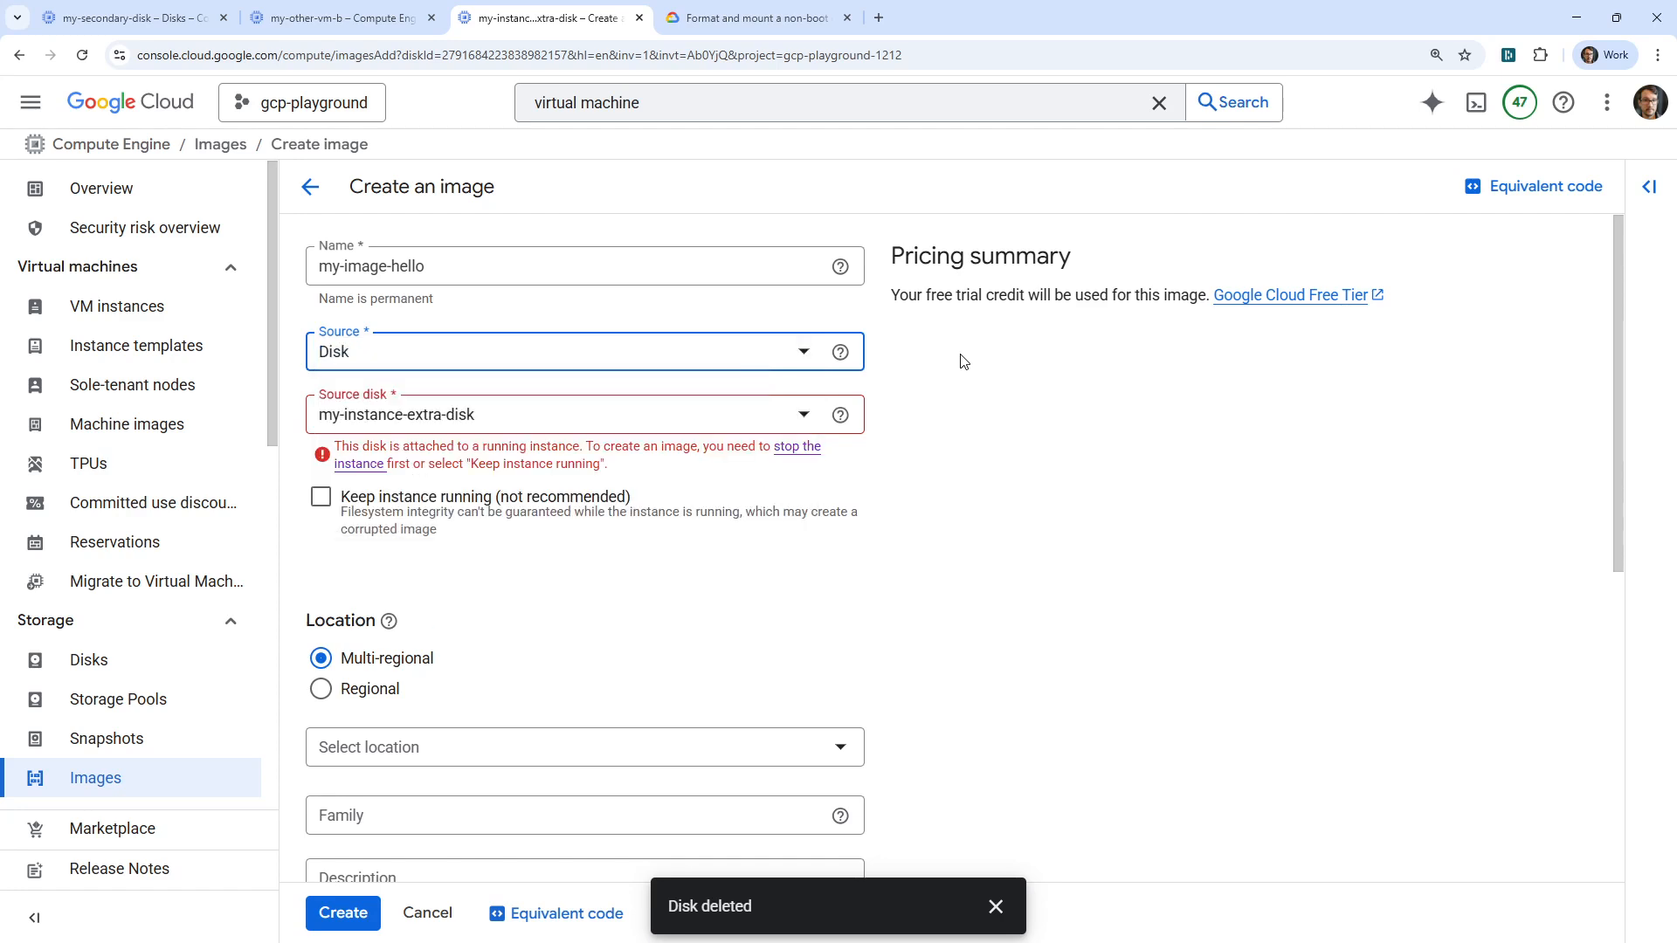
pyautogui.click(621, 416)
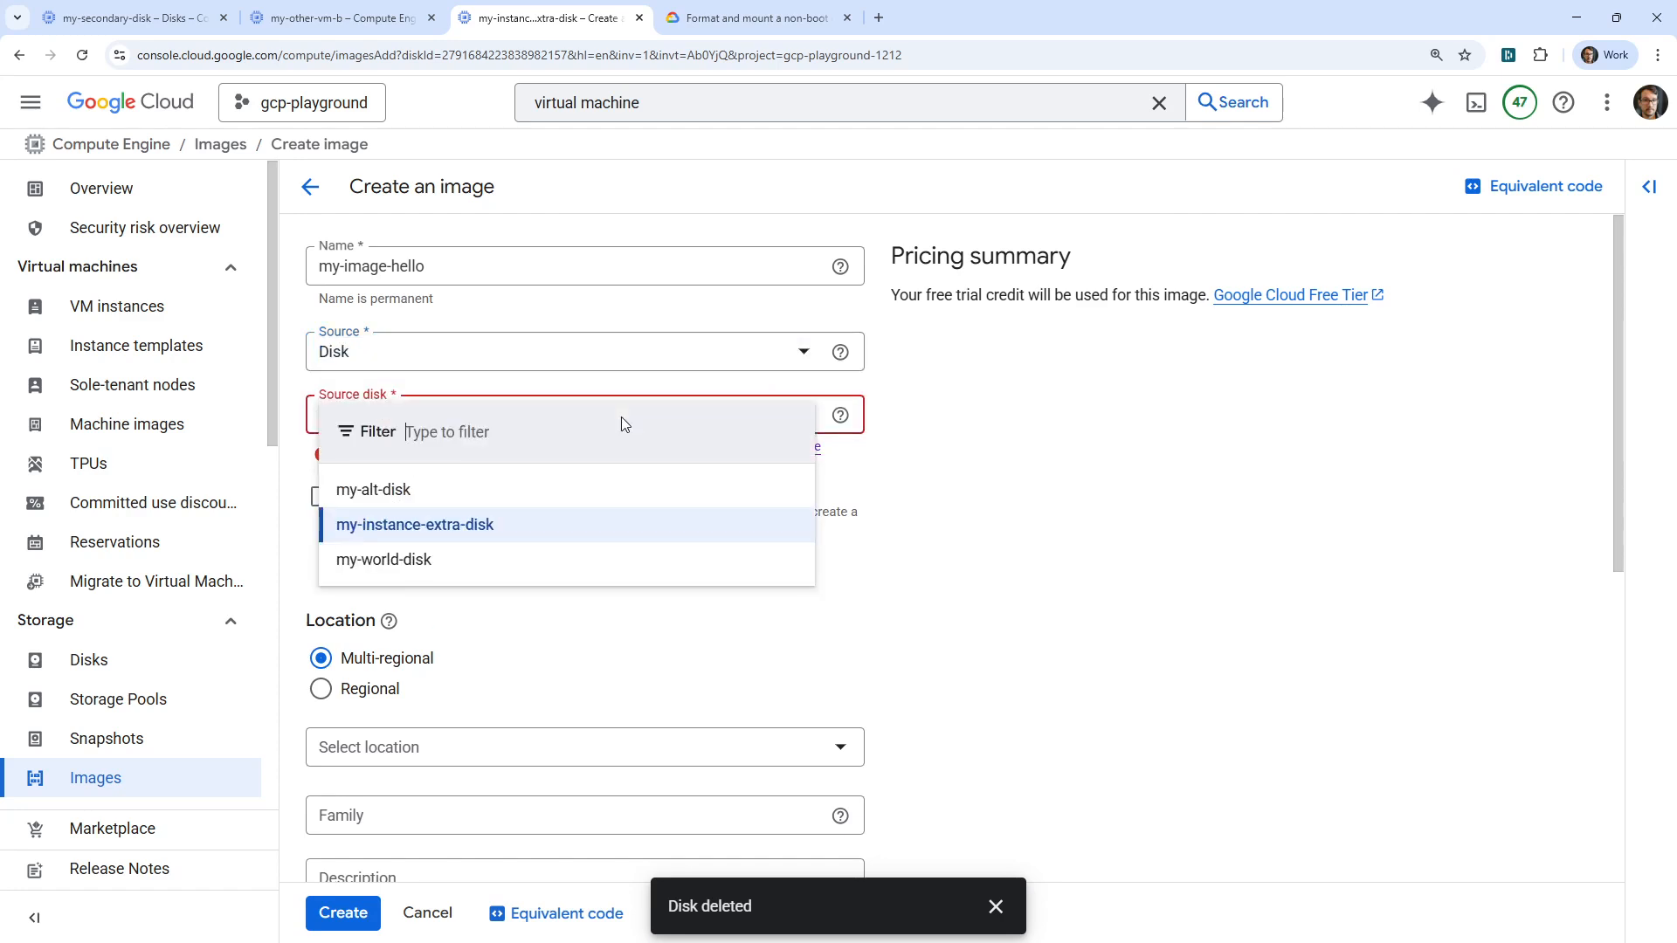
pyautogui.click(482, 528)
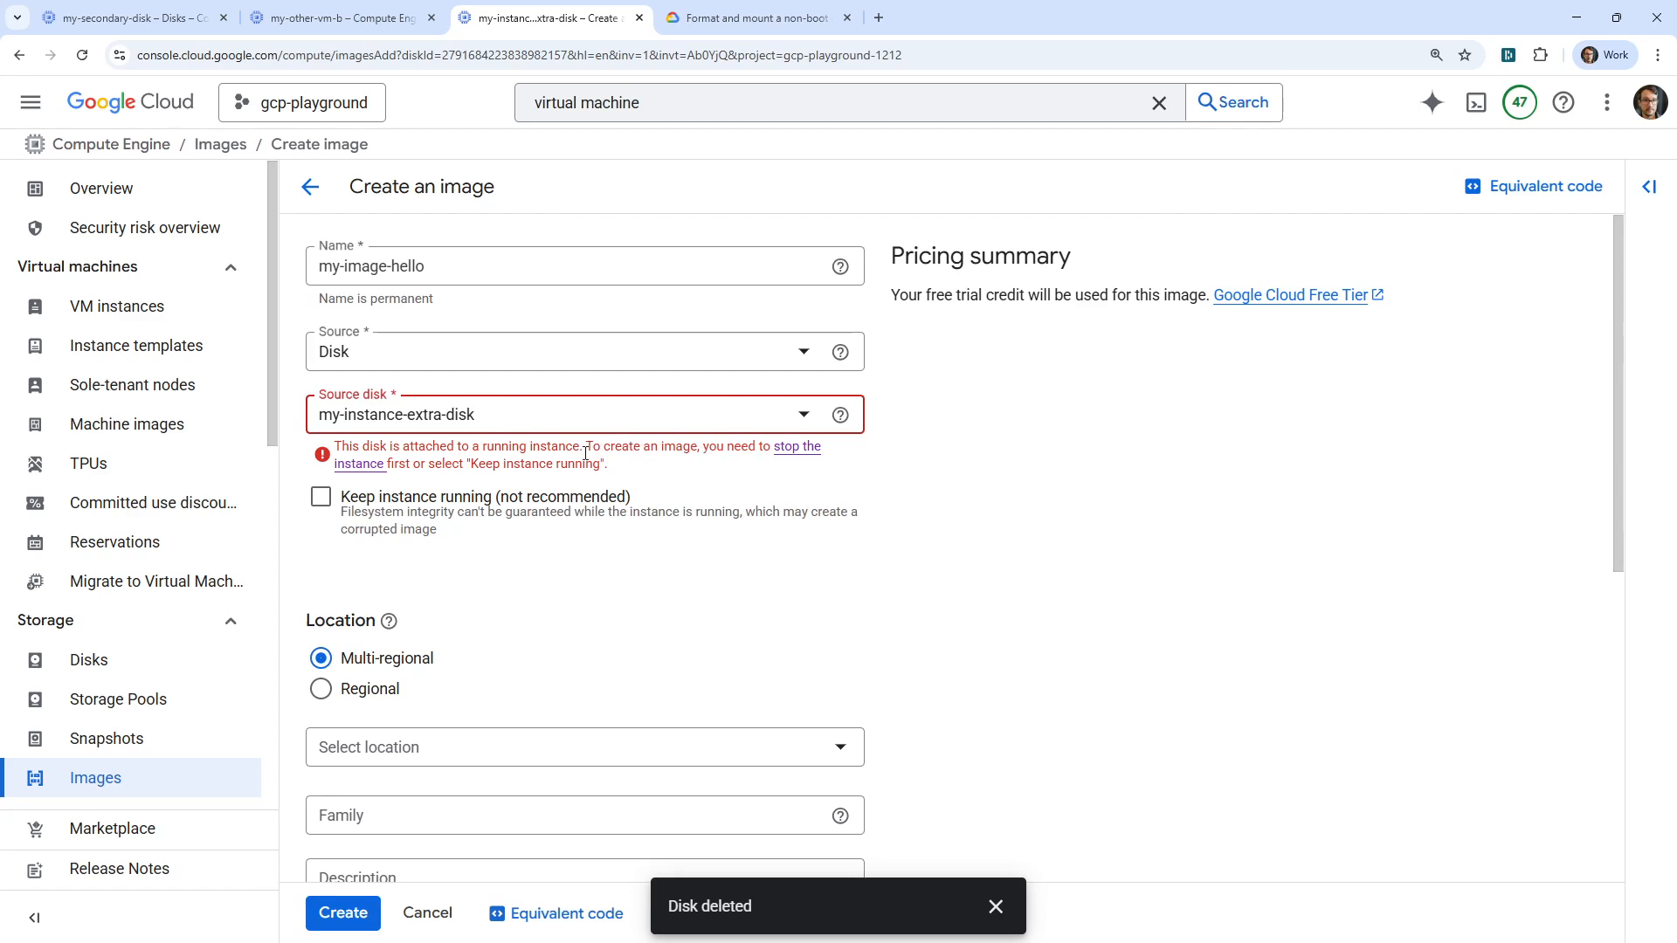
pyautogui.click(320, 496)
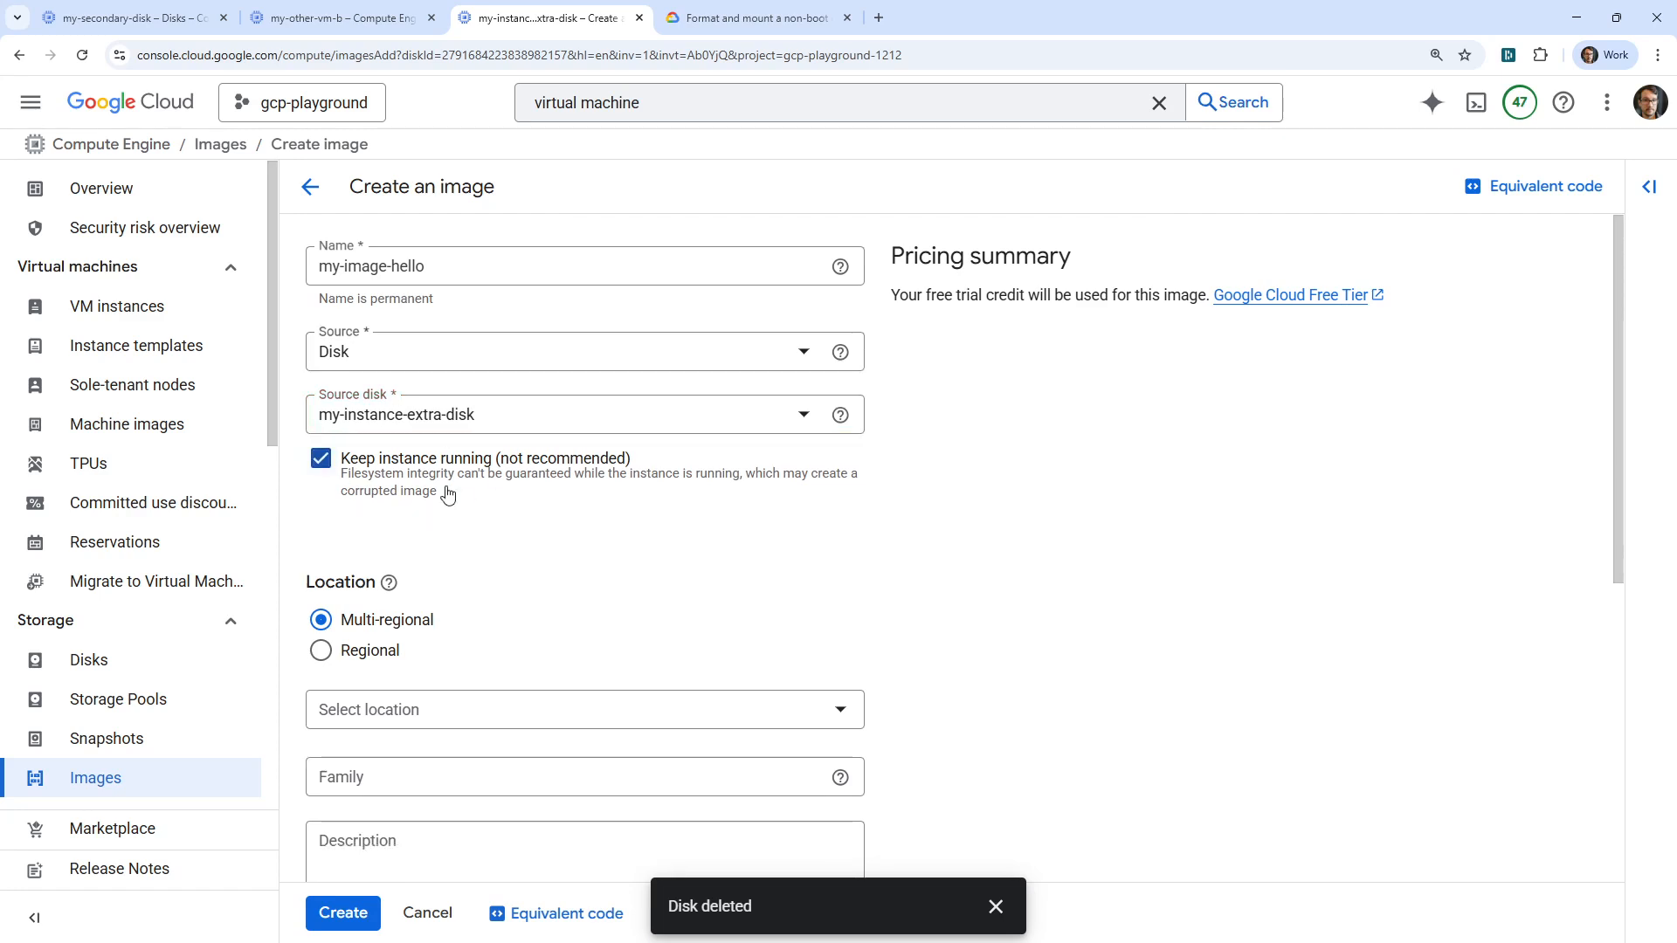
pyautogui.scroll(-3, 415, 340)
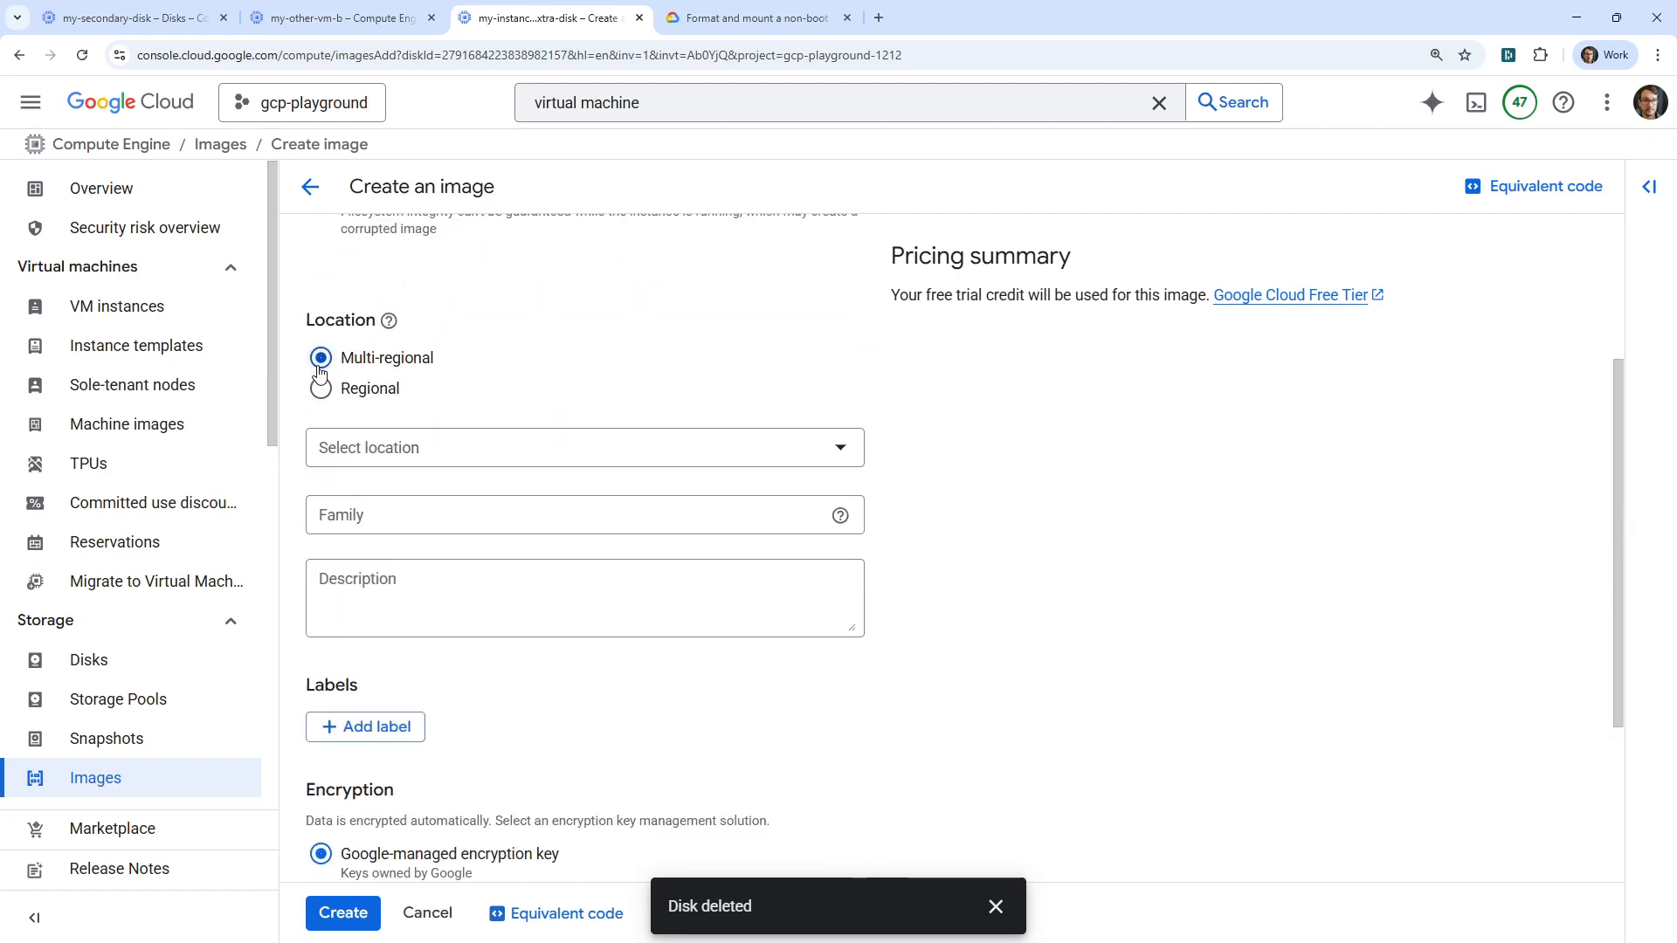
# Store the image regionally in northamerica-northeast2 (Toronto) with family 'hello', and create it
pyautogui.moveTo(387, 339)
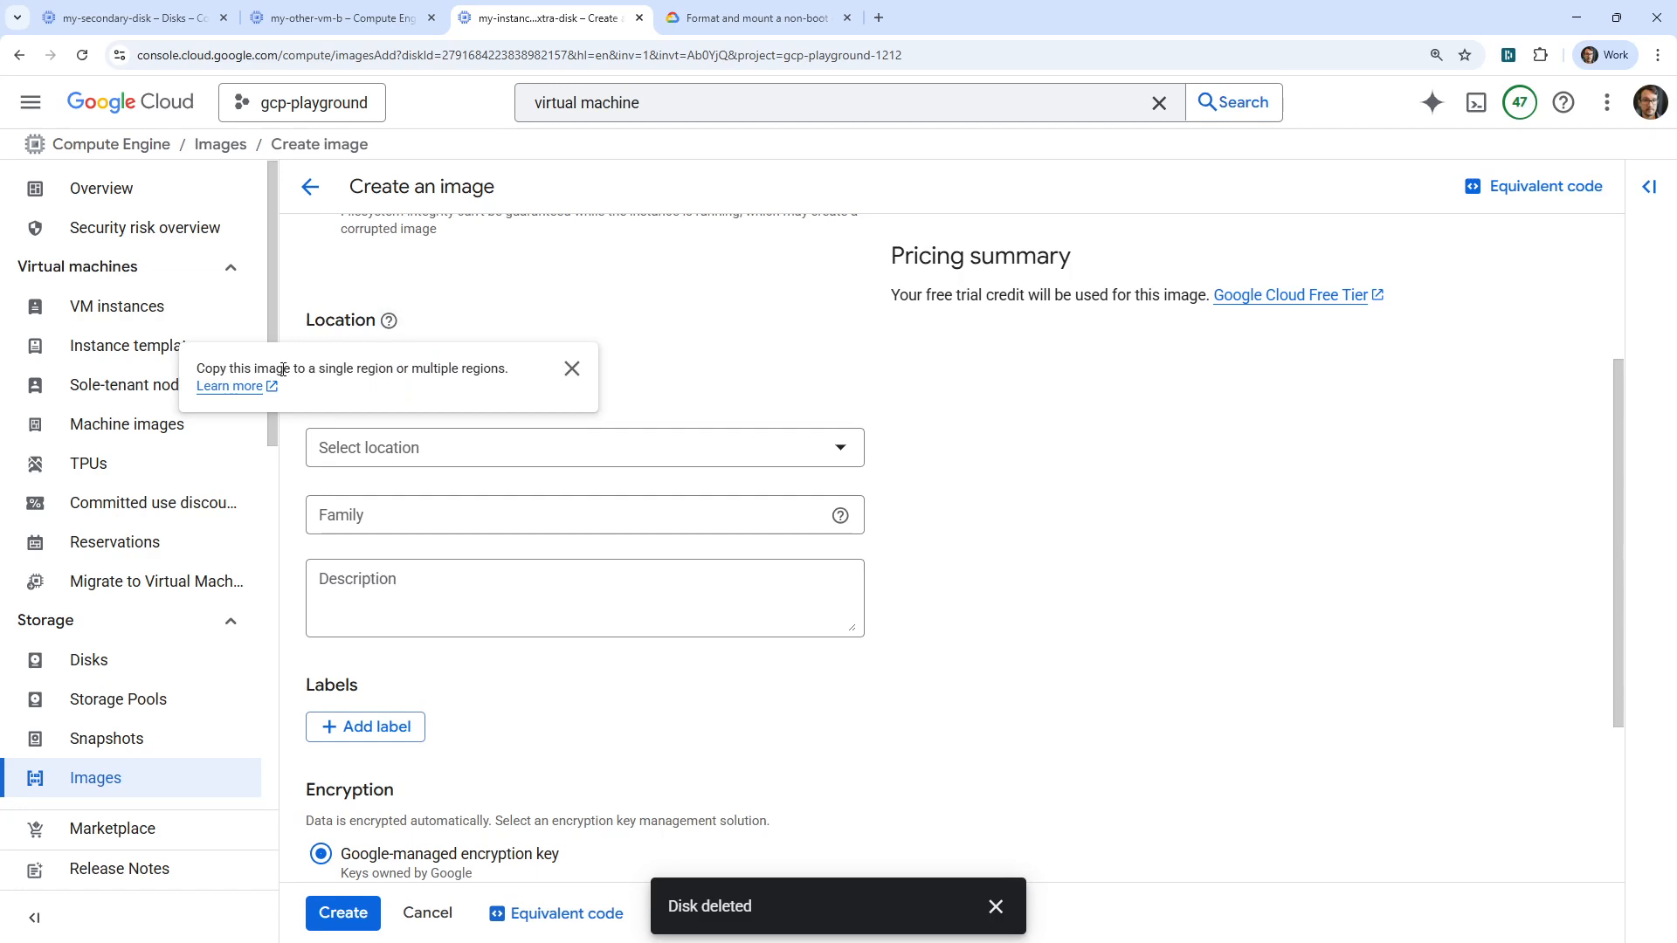
pyautogui.moveTo(283, 369); pyautogui.dragTo(603, 360)
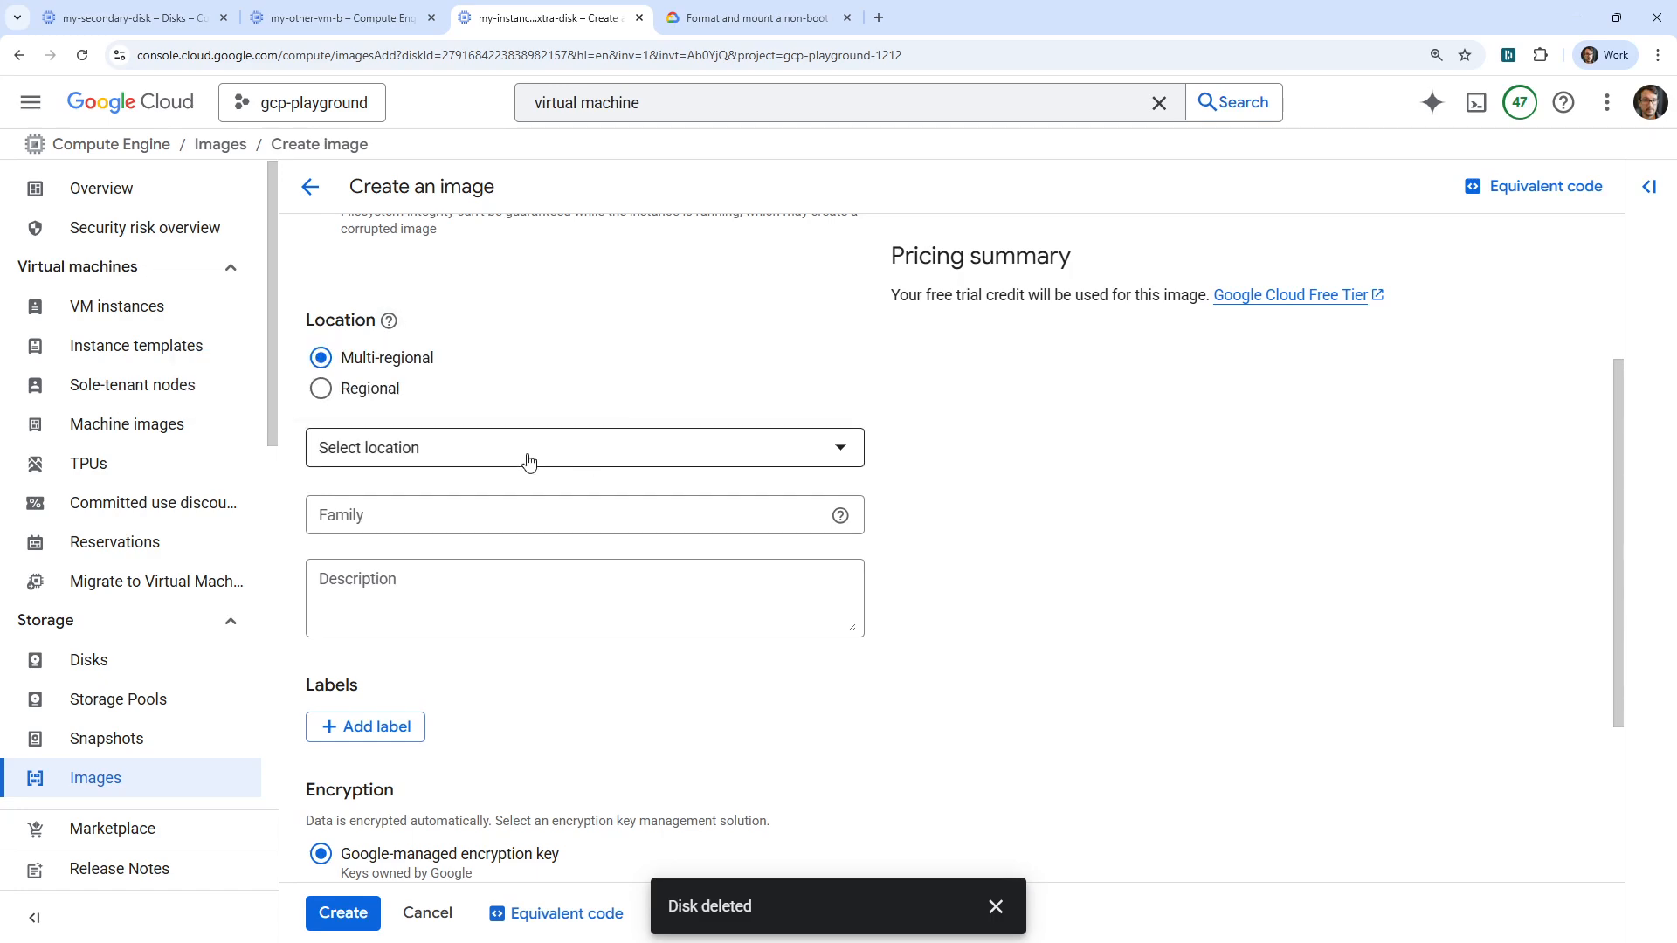
pyautogui.click(316, 388)
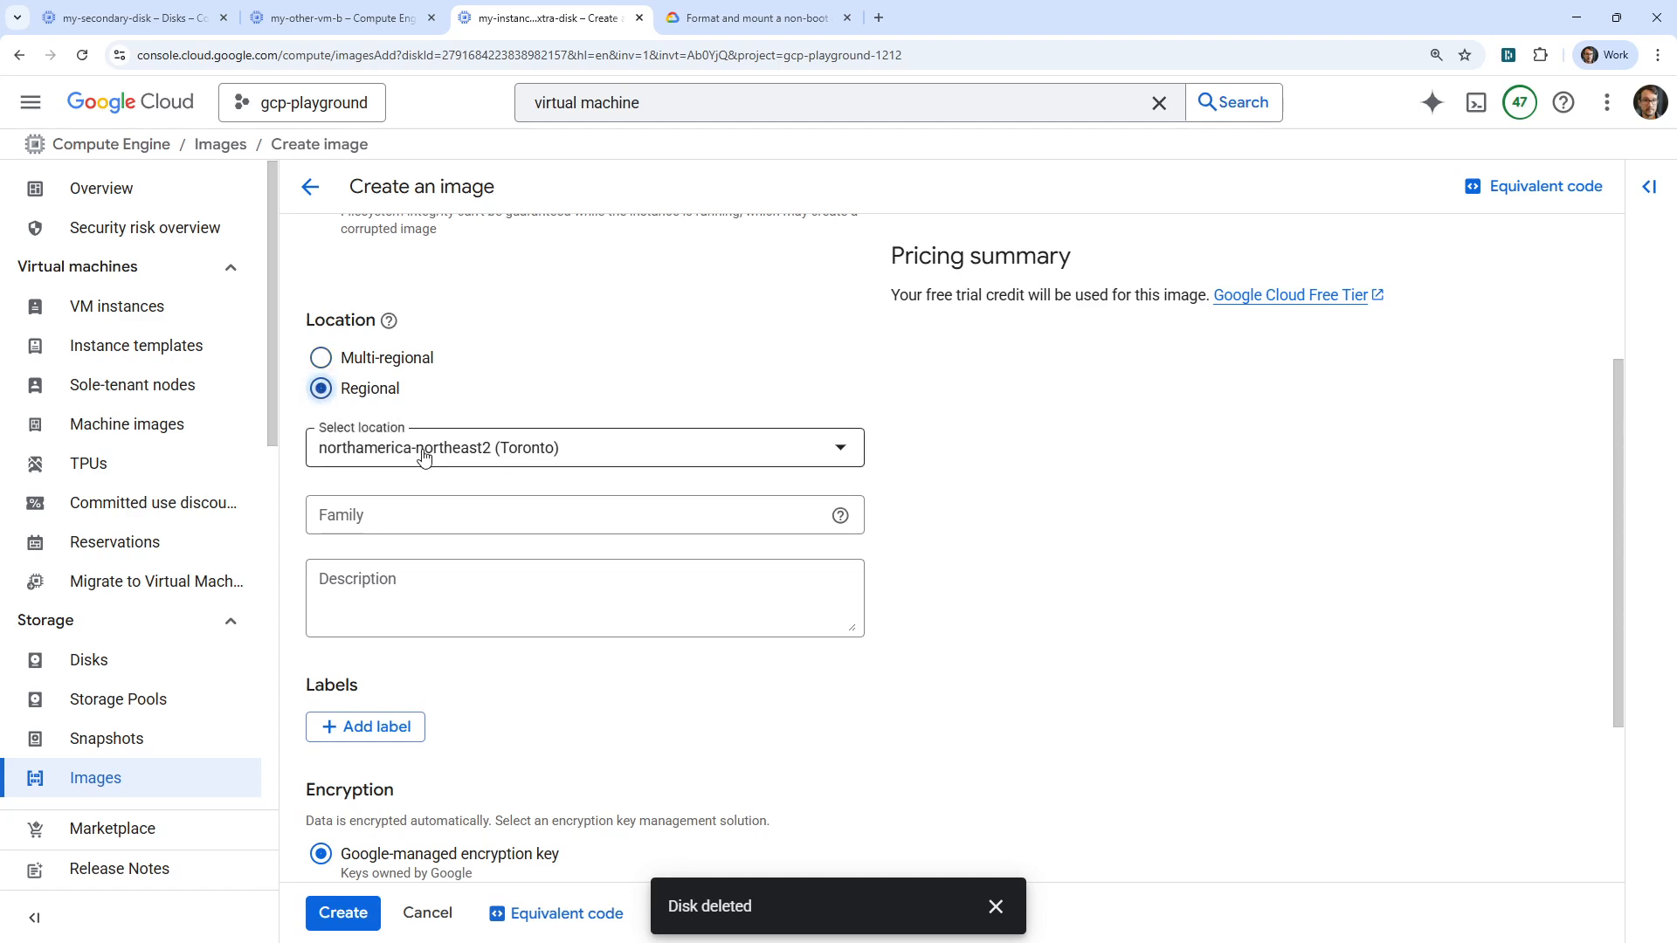
pyautogui.click(533, 515)
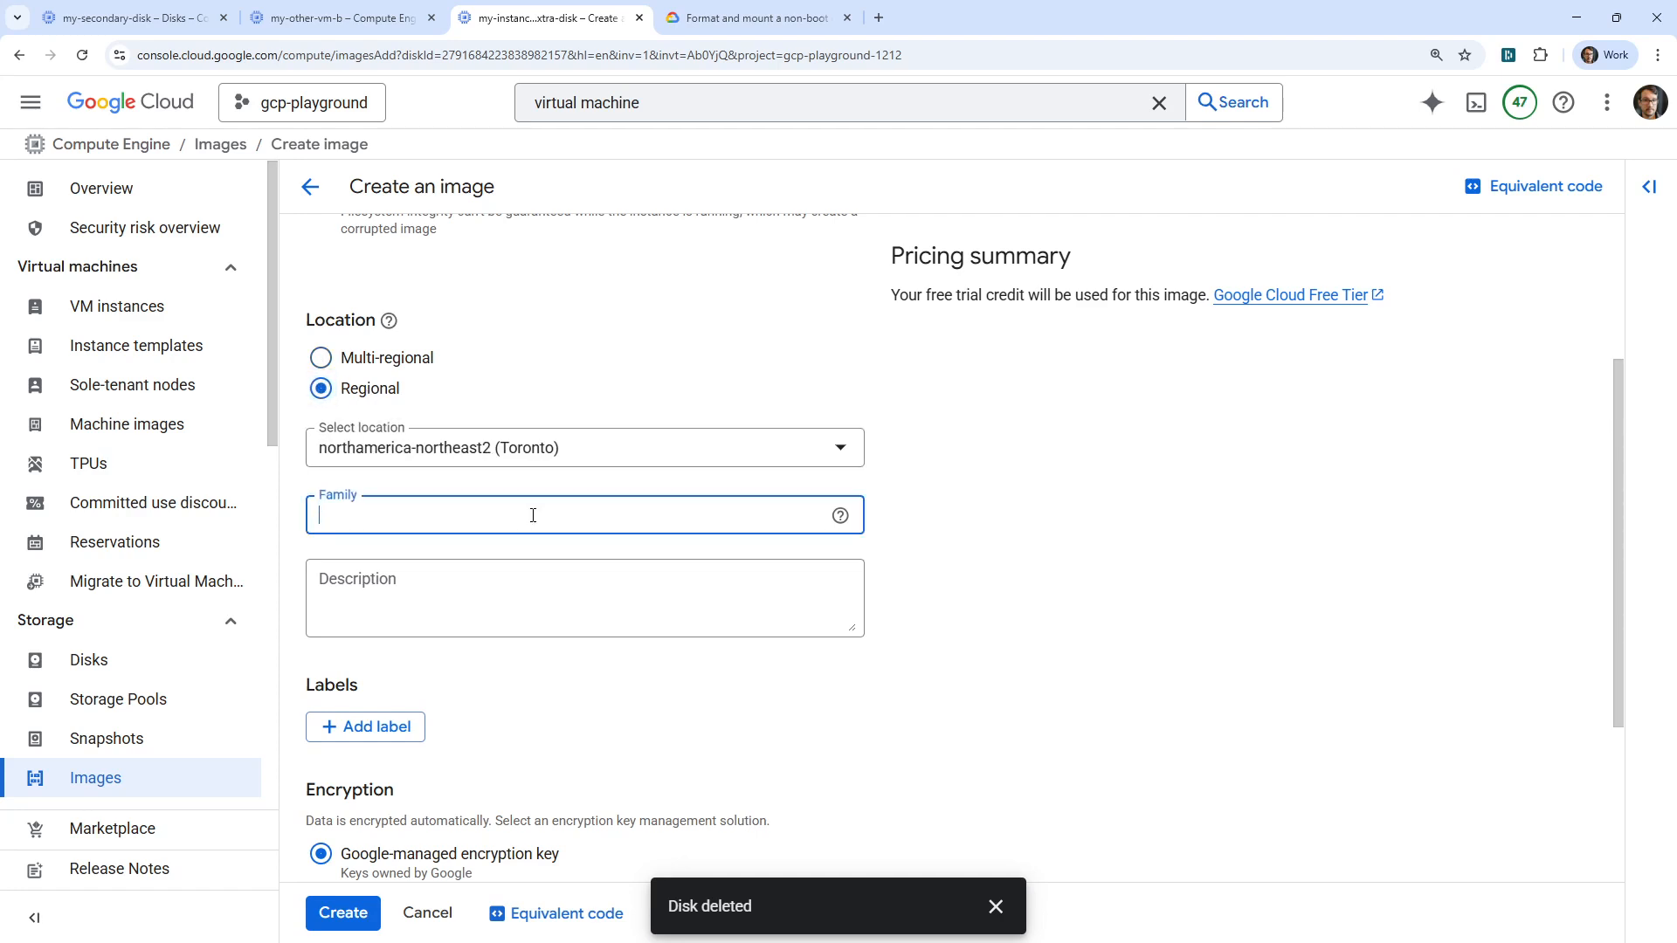
pyautogui.moveTo(841, 516)
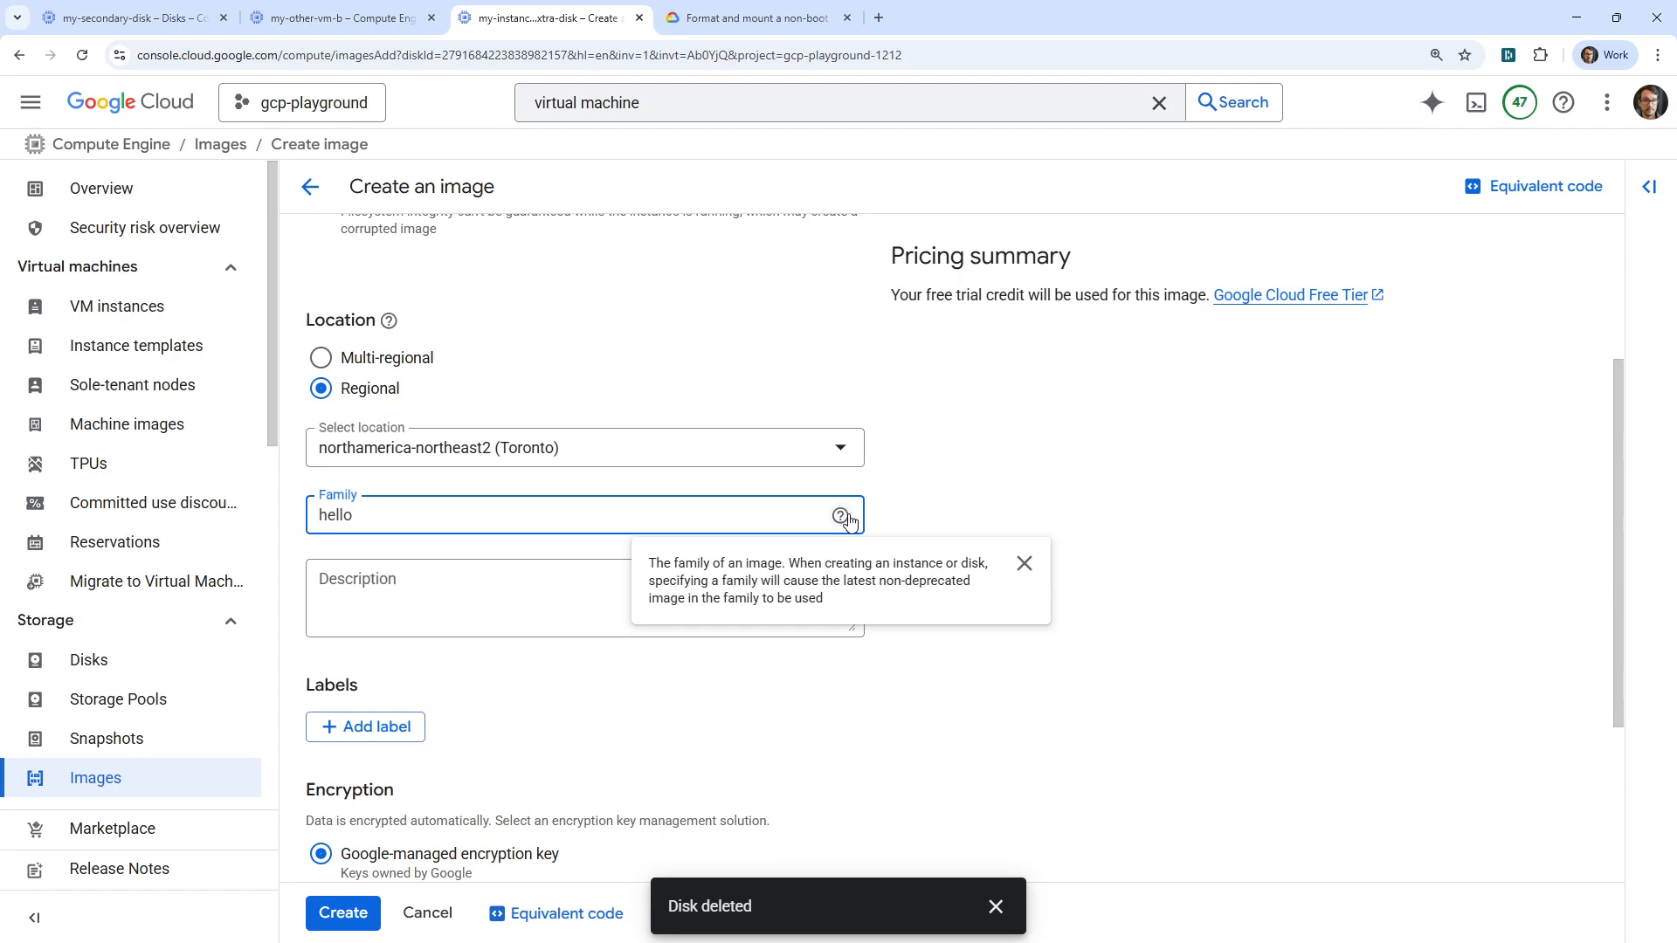
pyautogui.click(966, 513)
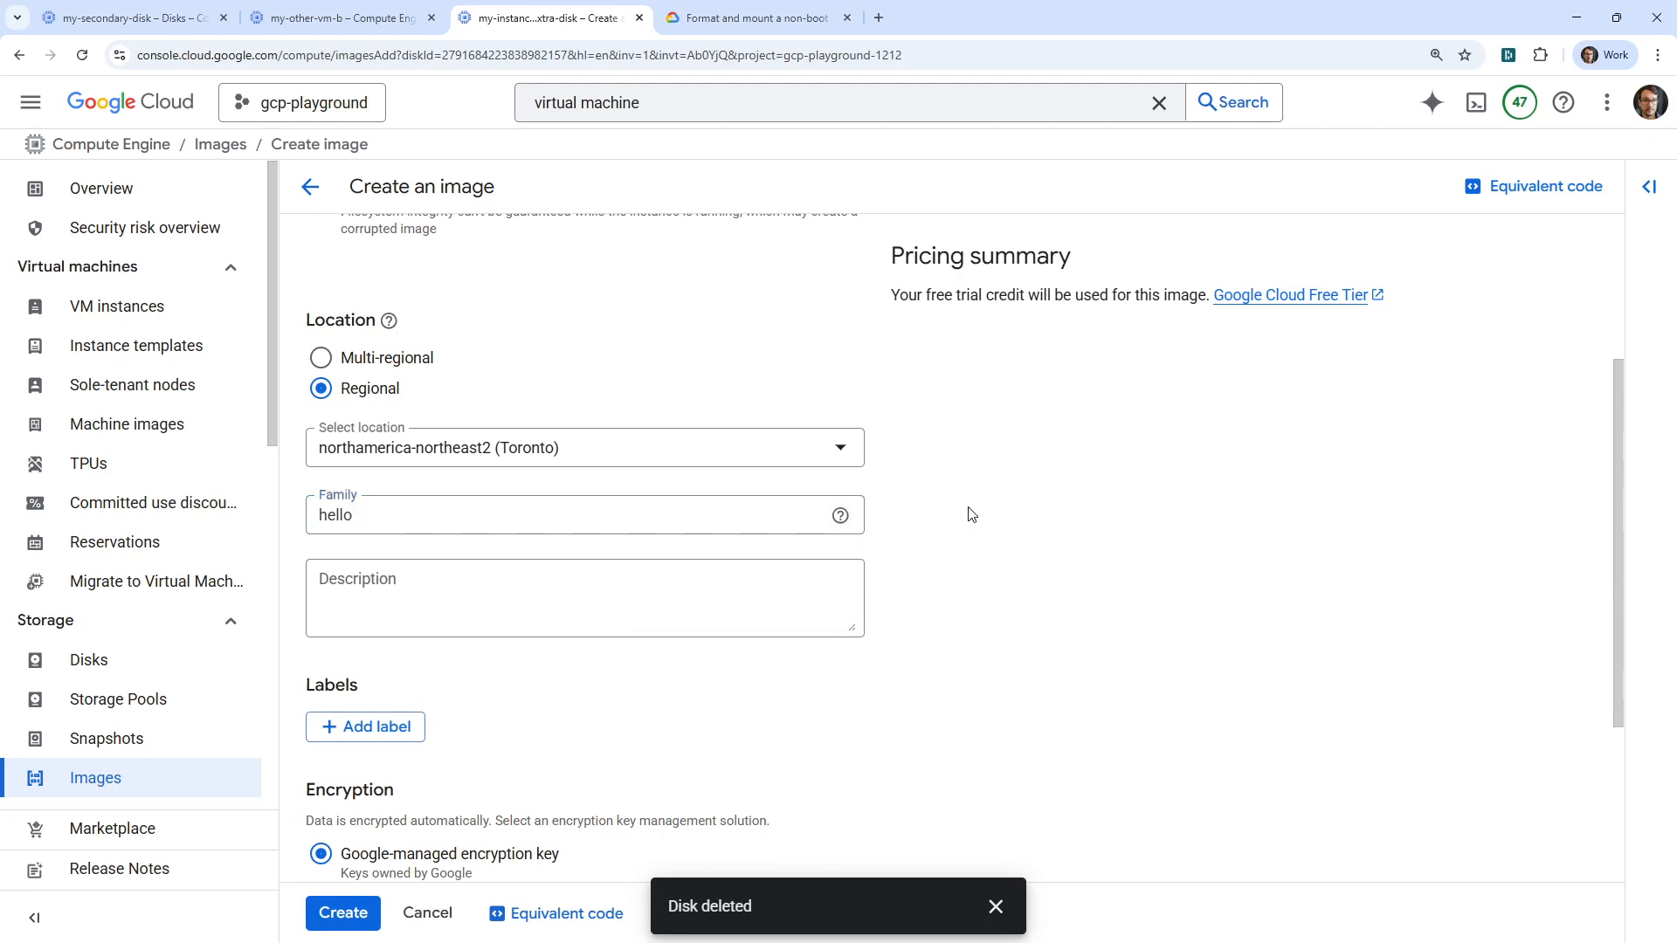
pyautogui.scroll(-3, 942, 486)
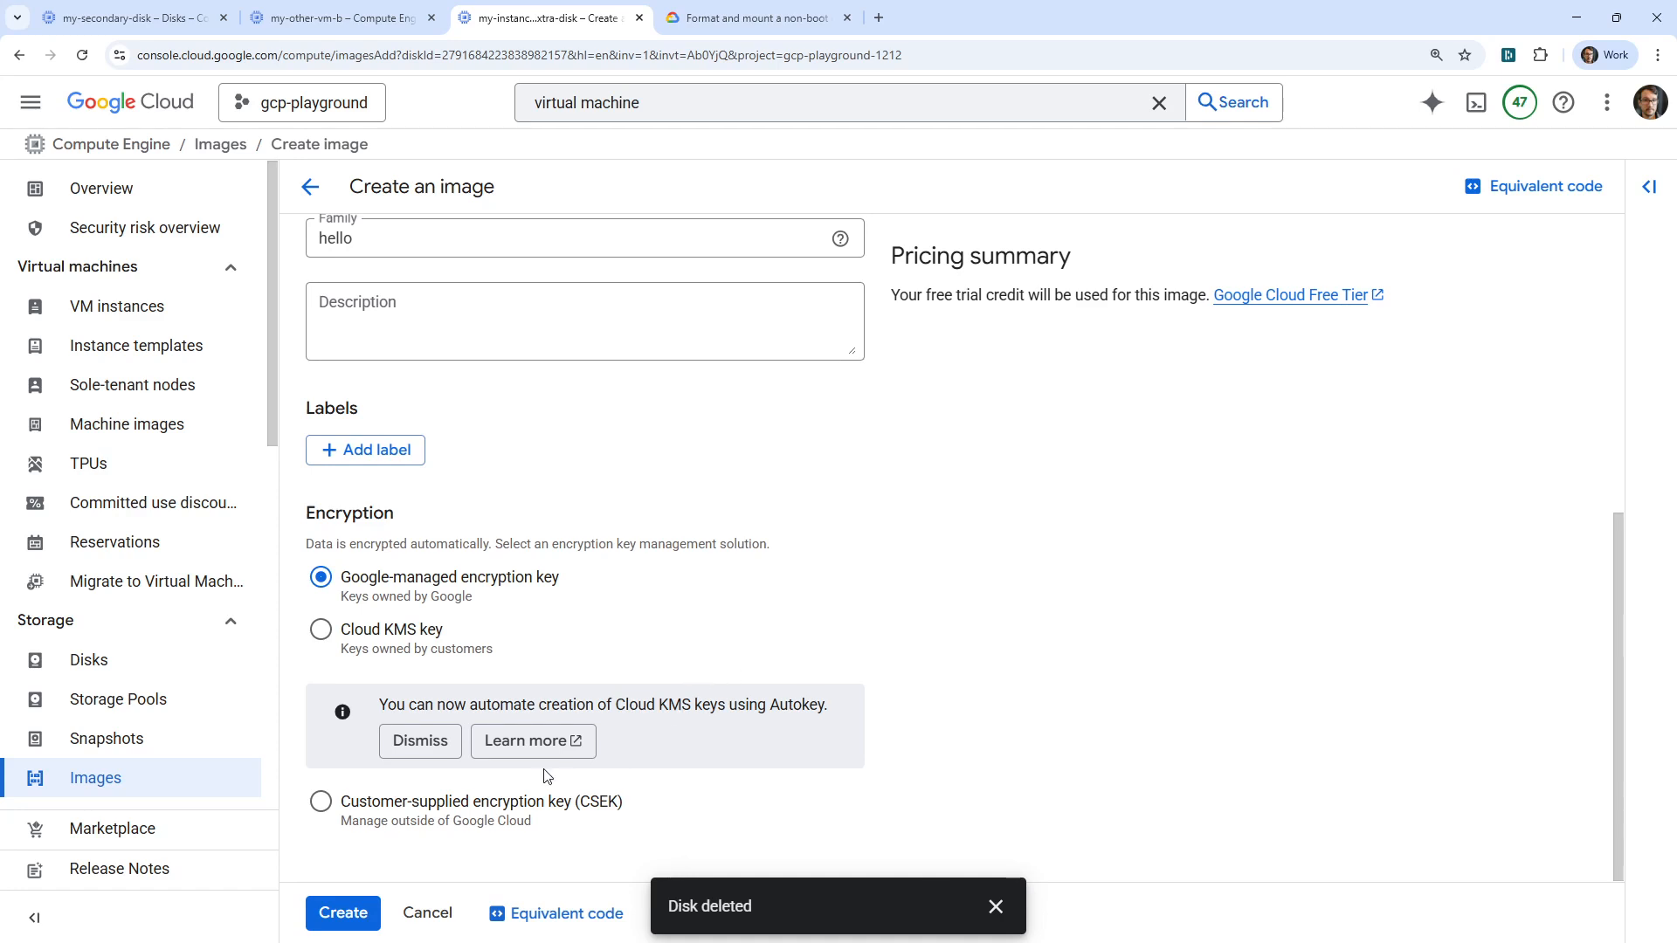
pyautogui.click(343, 913)
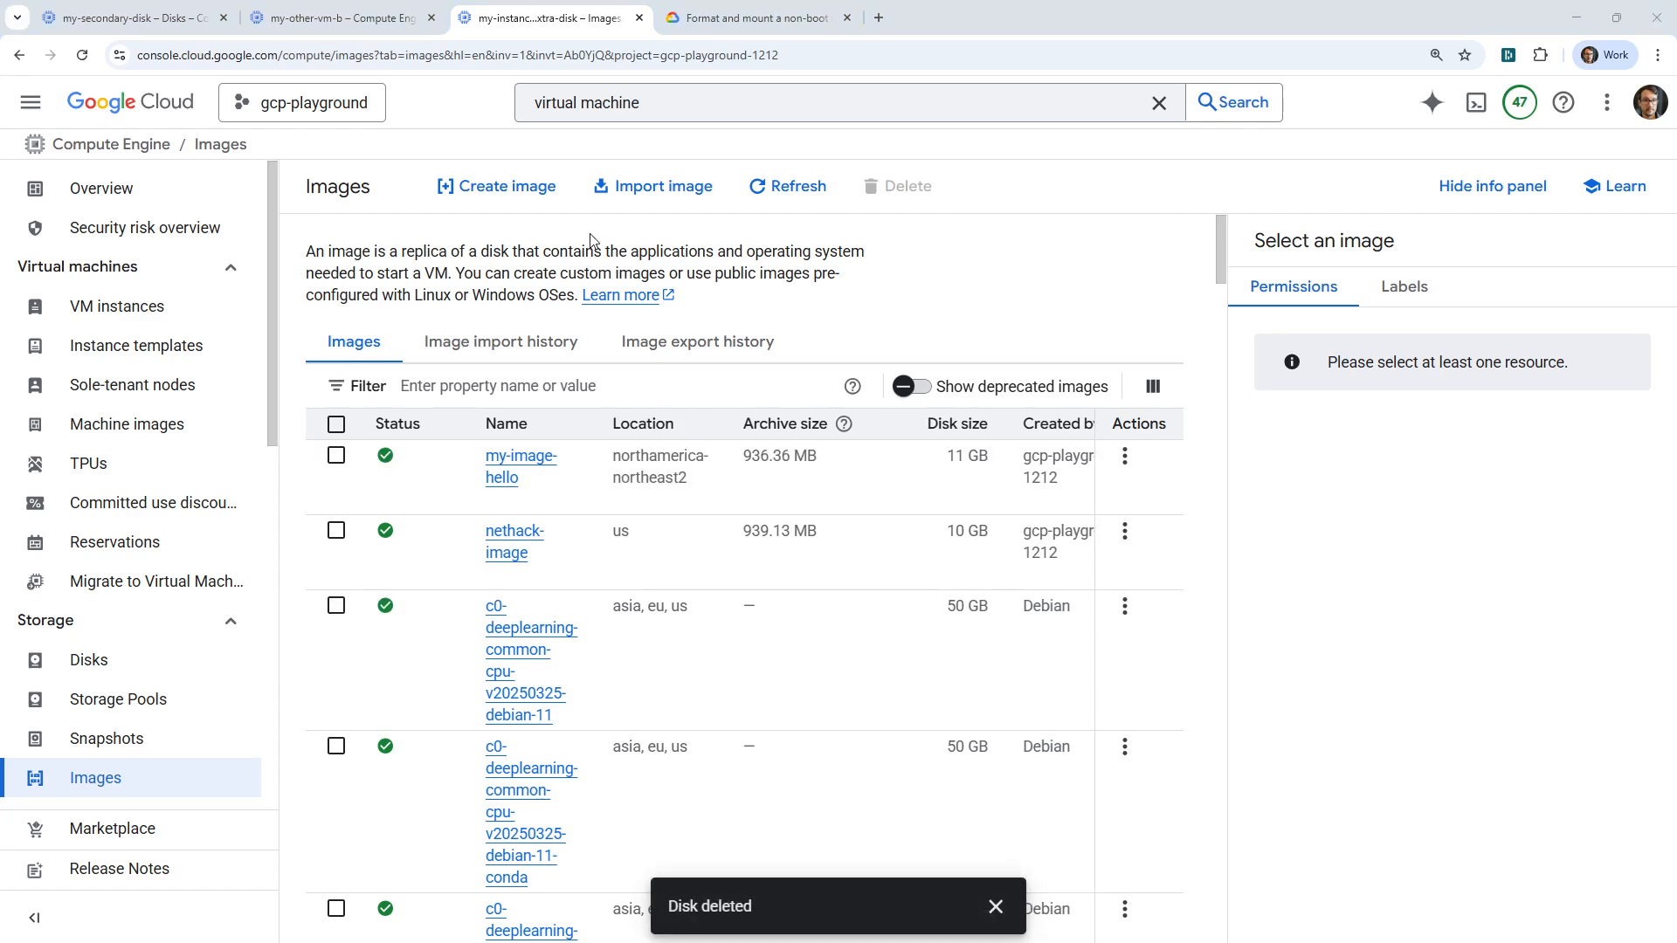
# Open my-image-hello, verify its Toronto location, and start a new instance from it
pyautogui.click(534, 463)
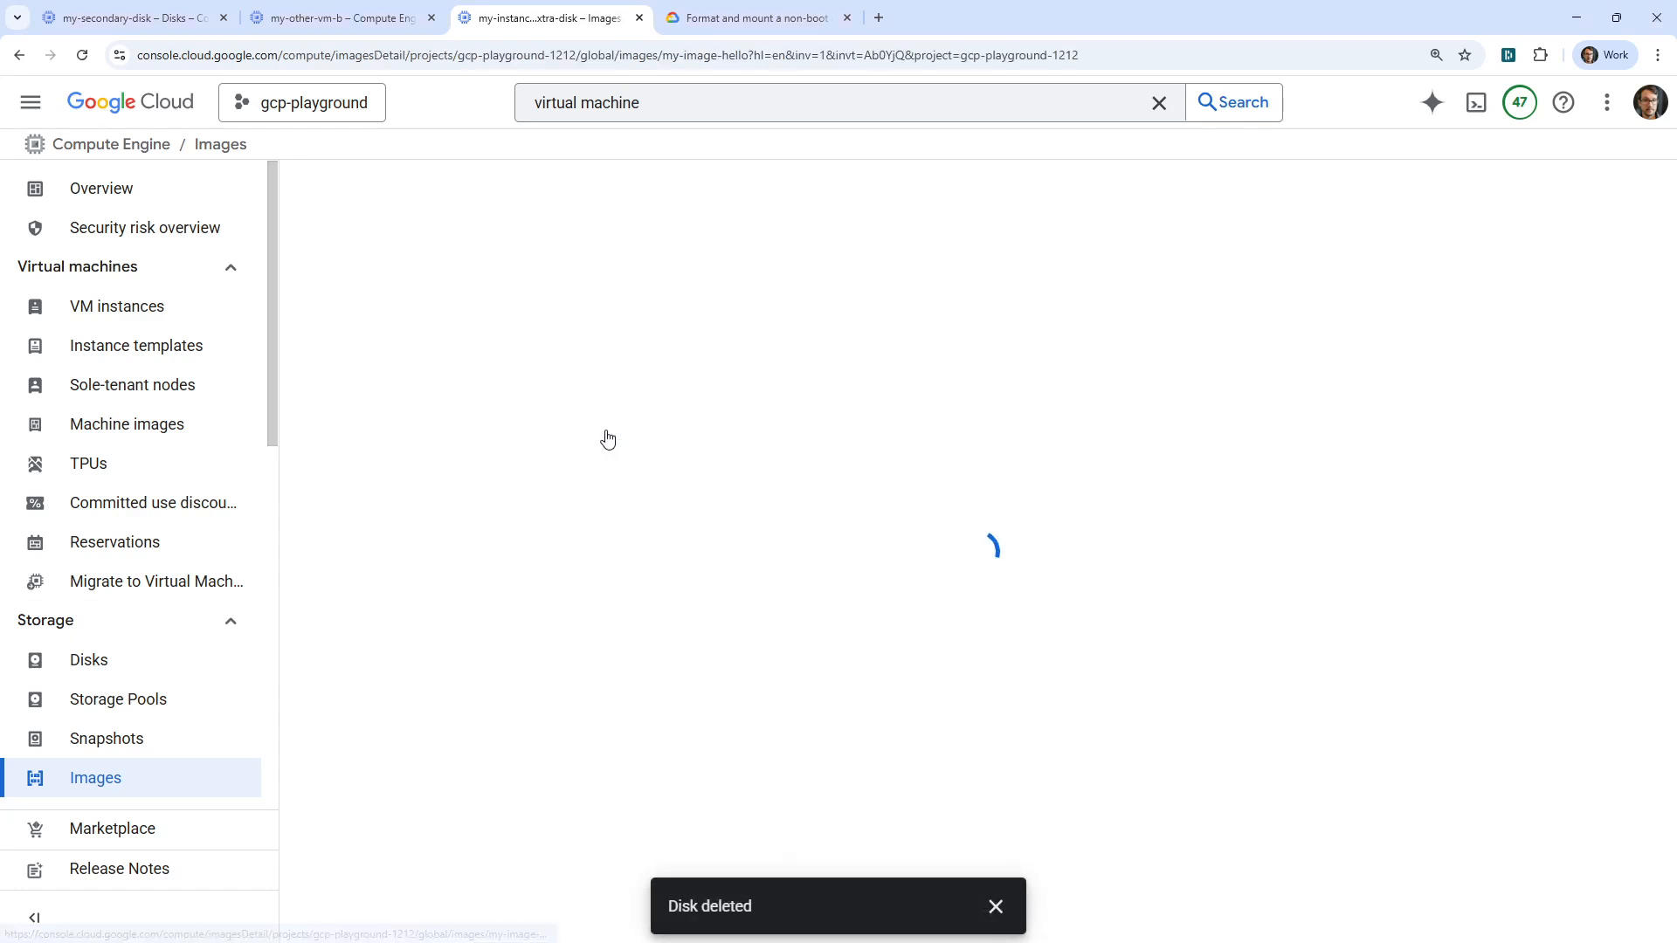
pyautogui.click(742, 185)
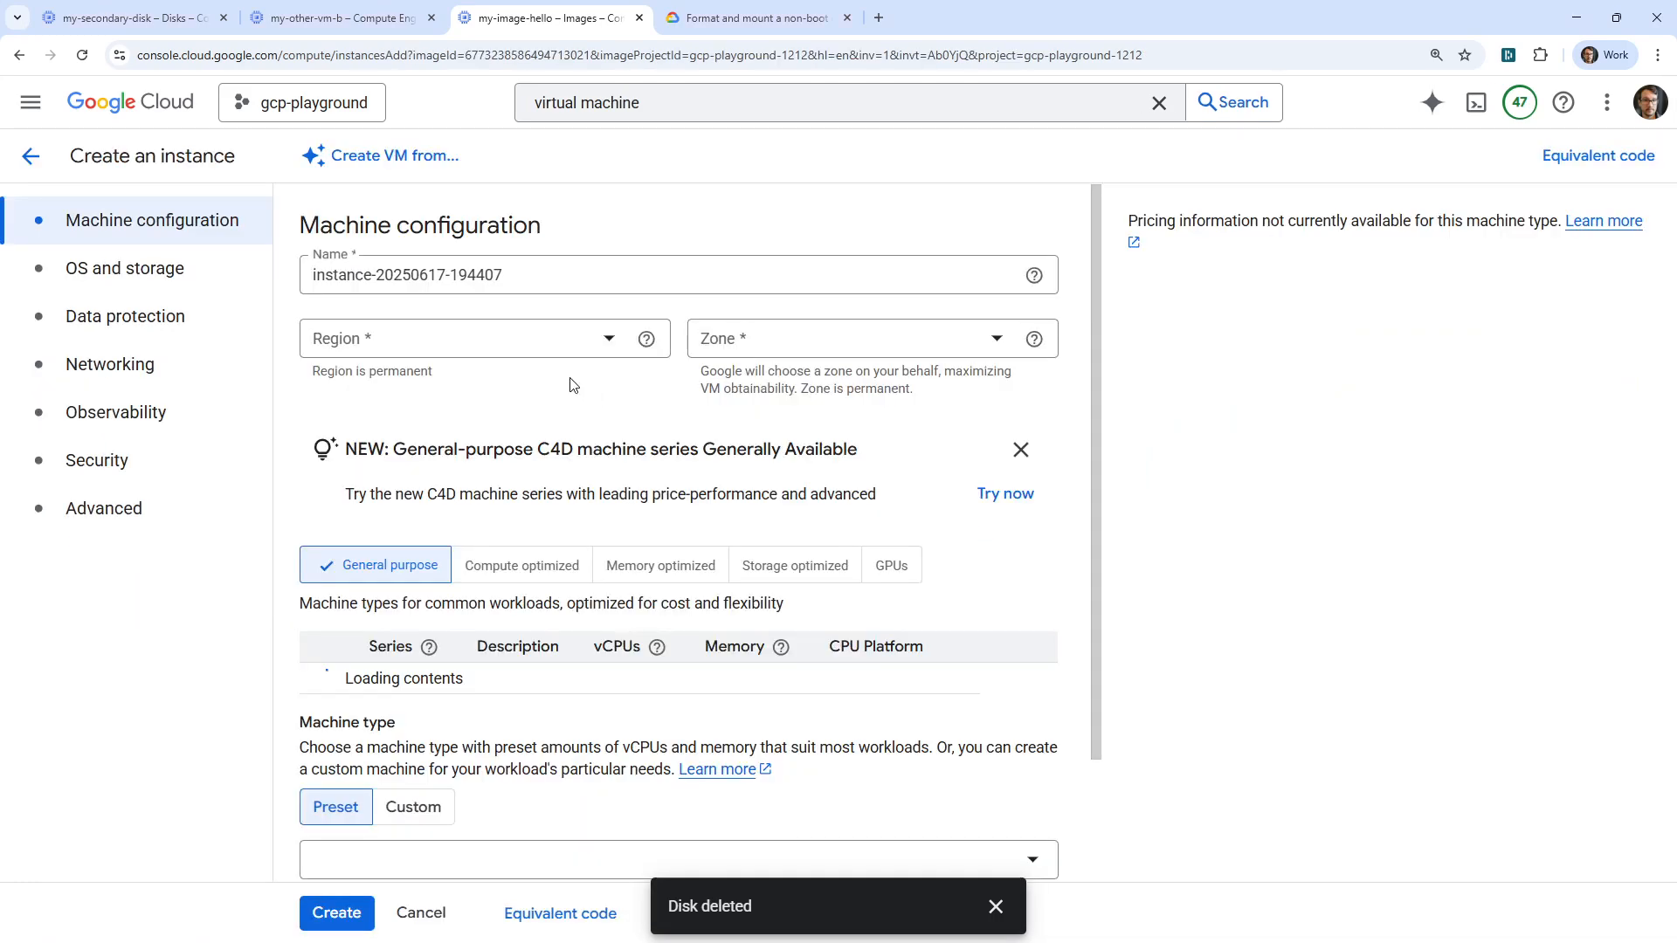
pyautogui.moveTo(543, 274); pyautogui.dragTo(302, 273)
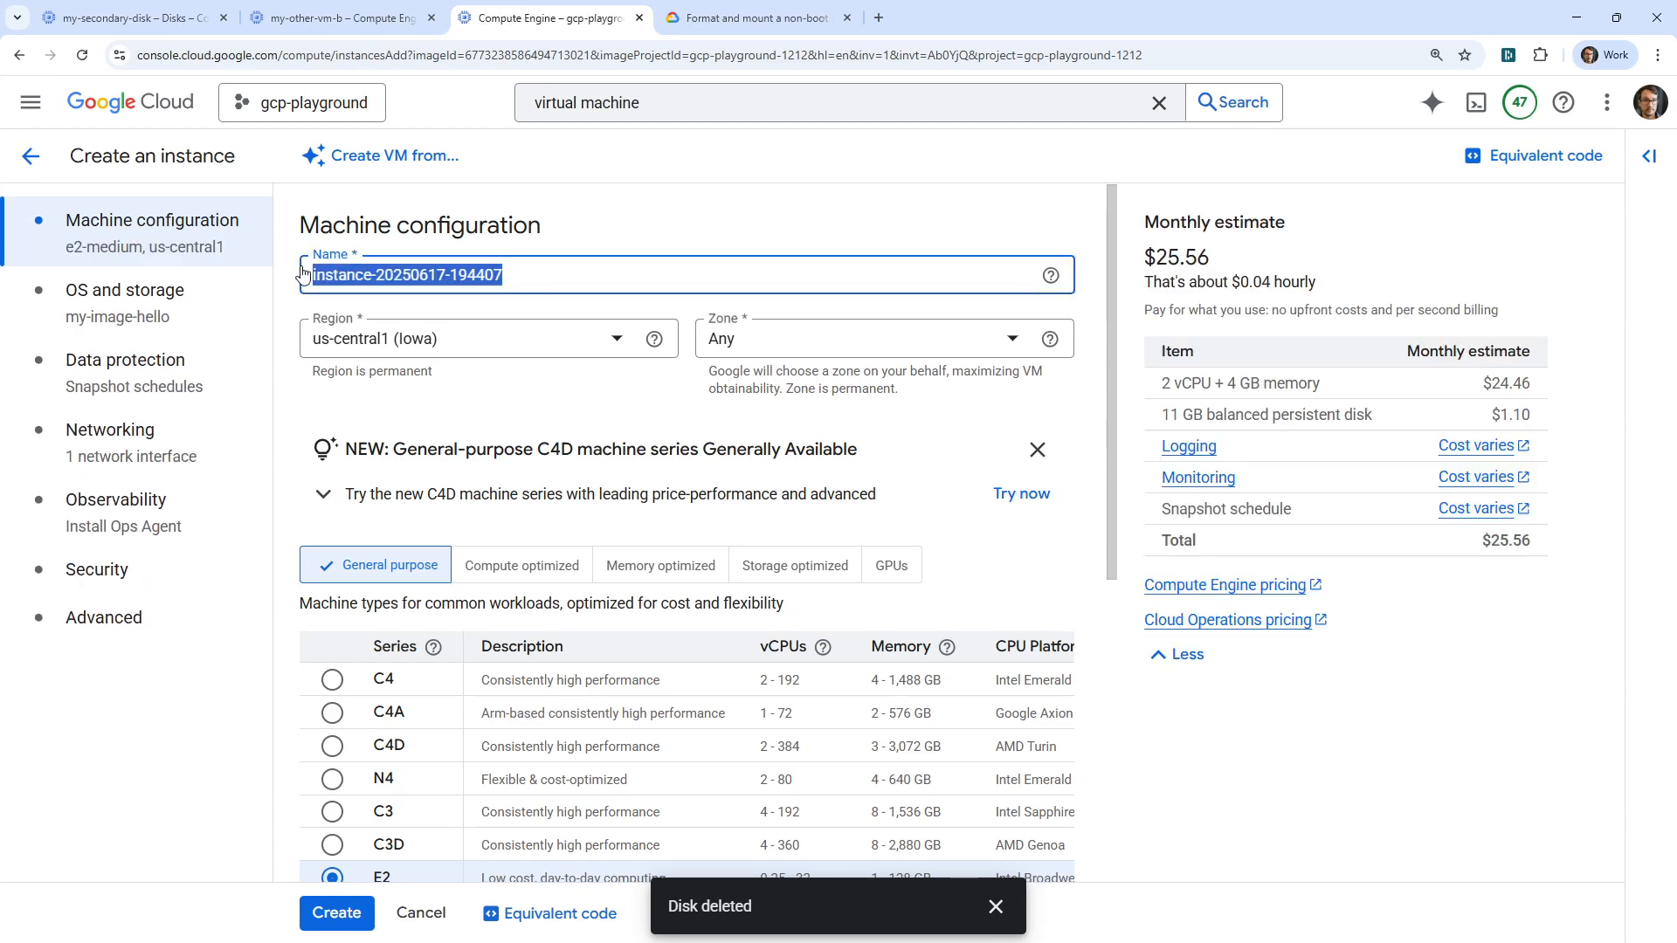
pyautogui.click(19, 55)
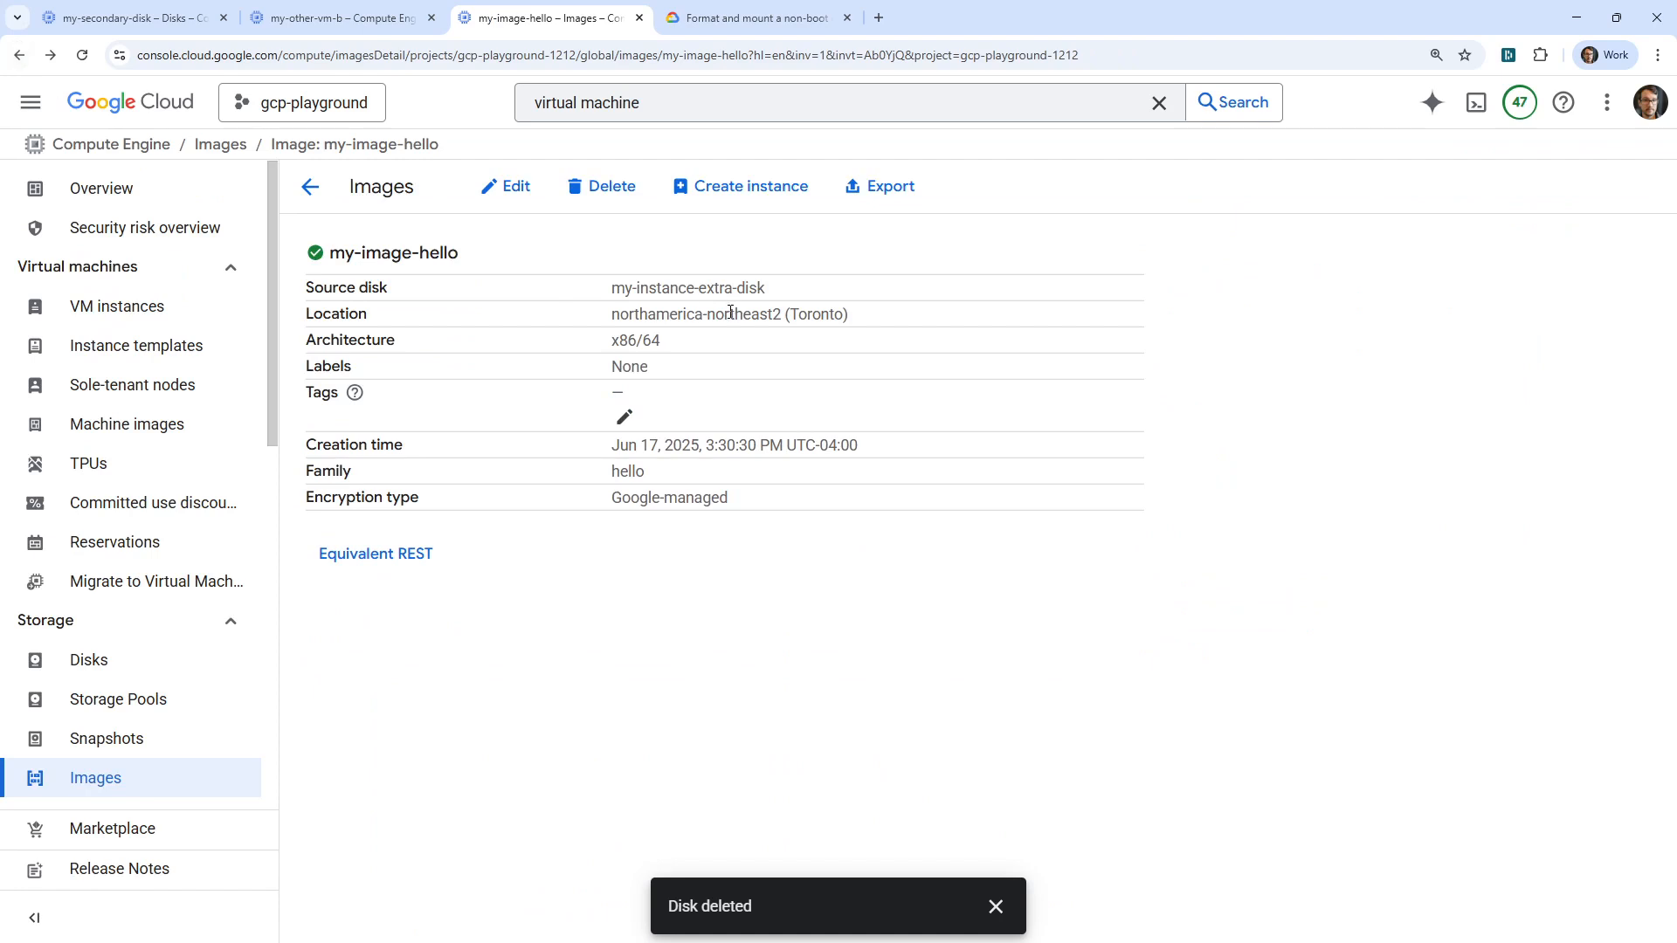
pyautogui.moveTo(620, 315); pyautogui.dragTo(849, 316)
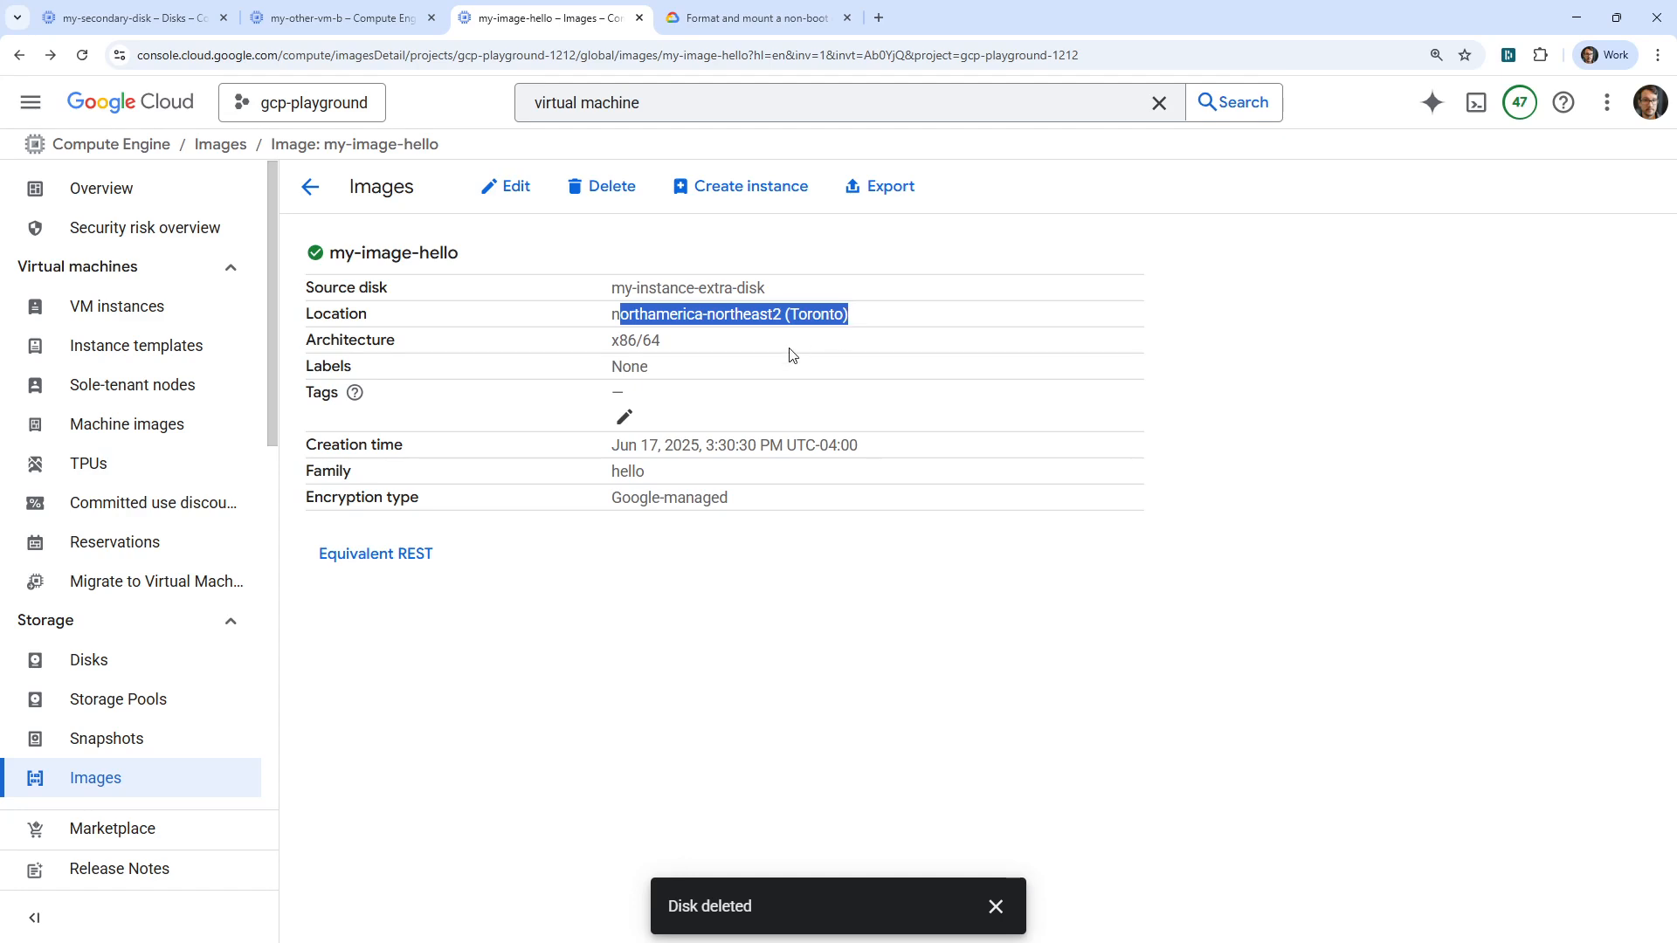
pyautogui.click(710, 190)
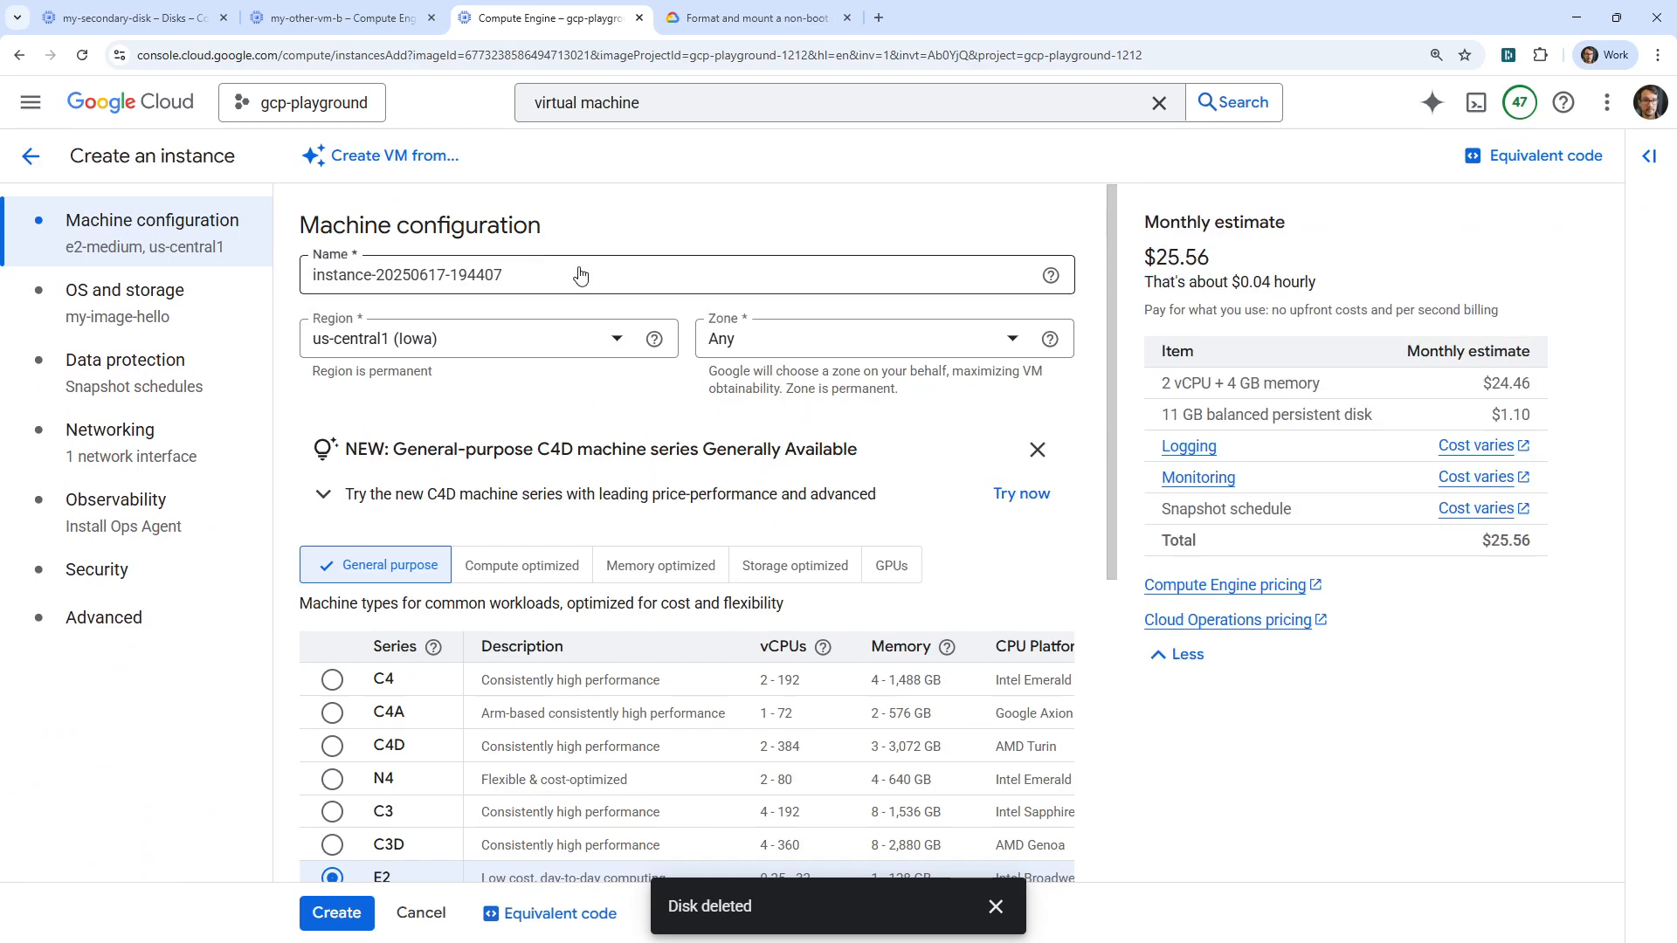
# Set the VM region to northamerica-northeast2 (Toronto), checking the images list in another tab
pyautogui.click(563, 340)
pyautogui.click(559, 420)
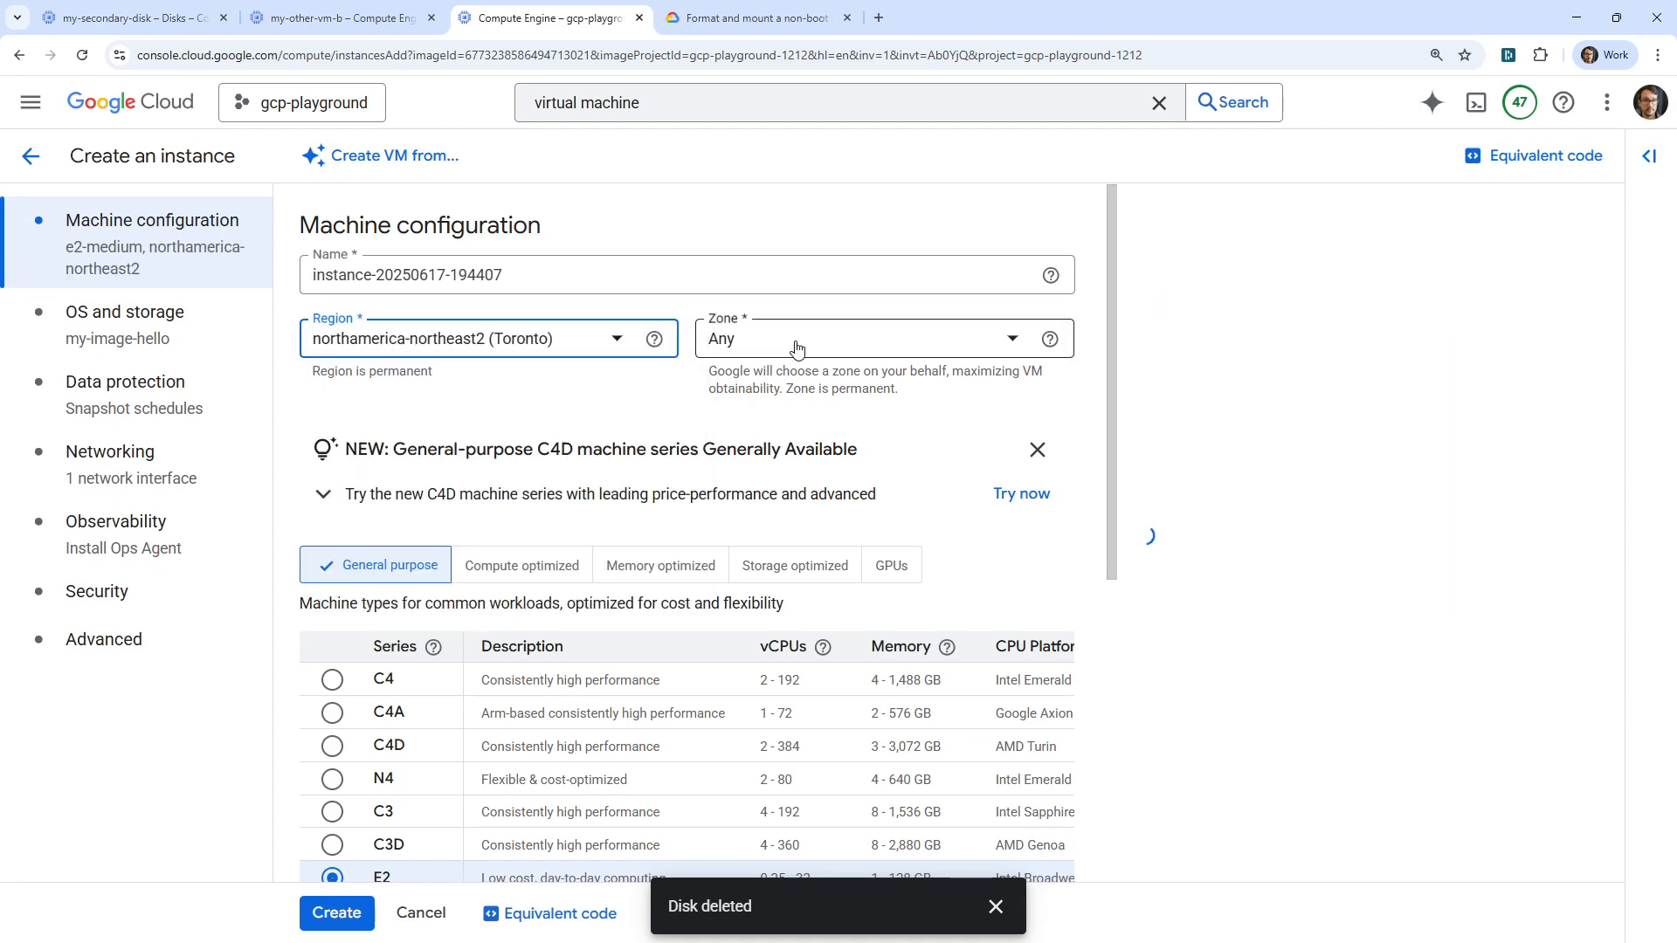
pyautogui.click(797, 341)
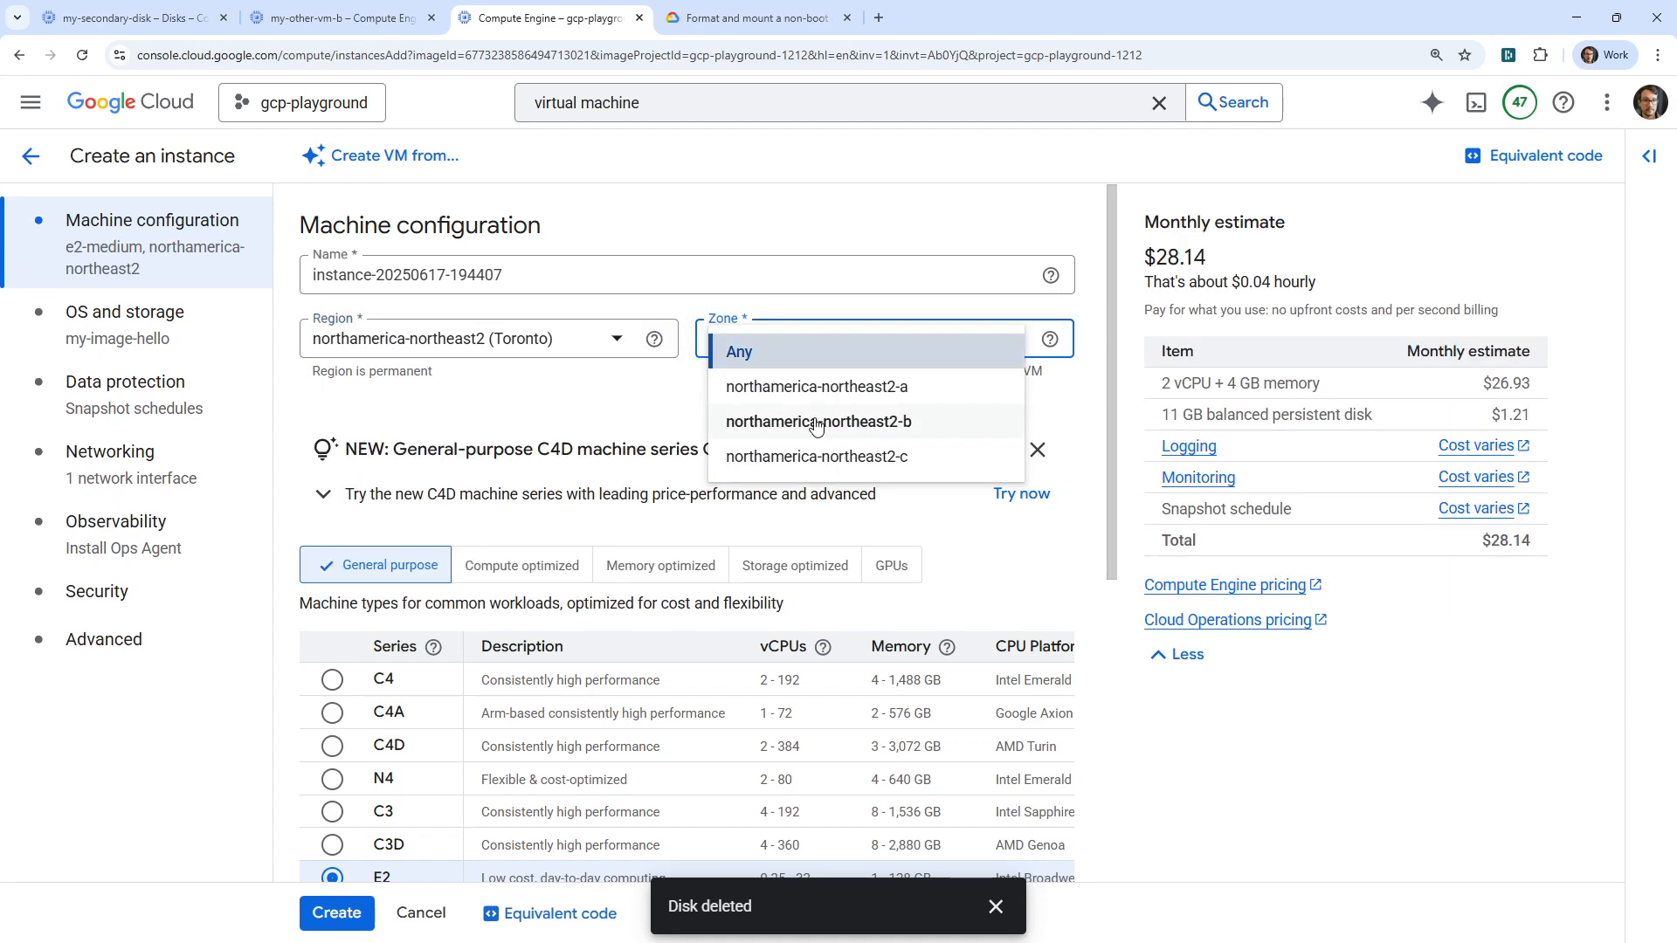
pyautogui.rightClick(36, 154)
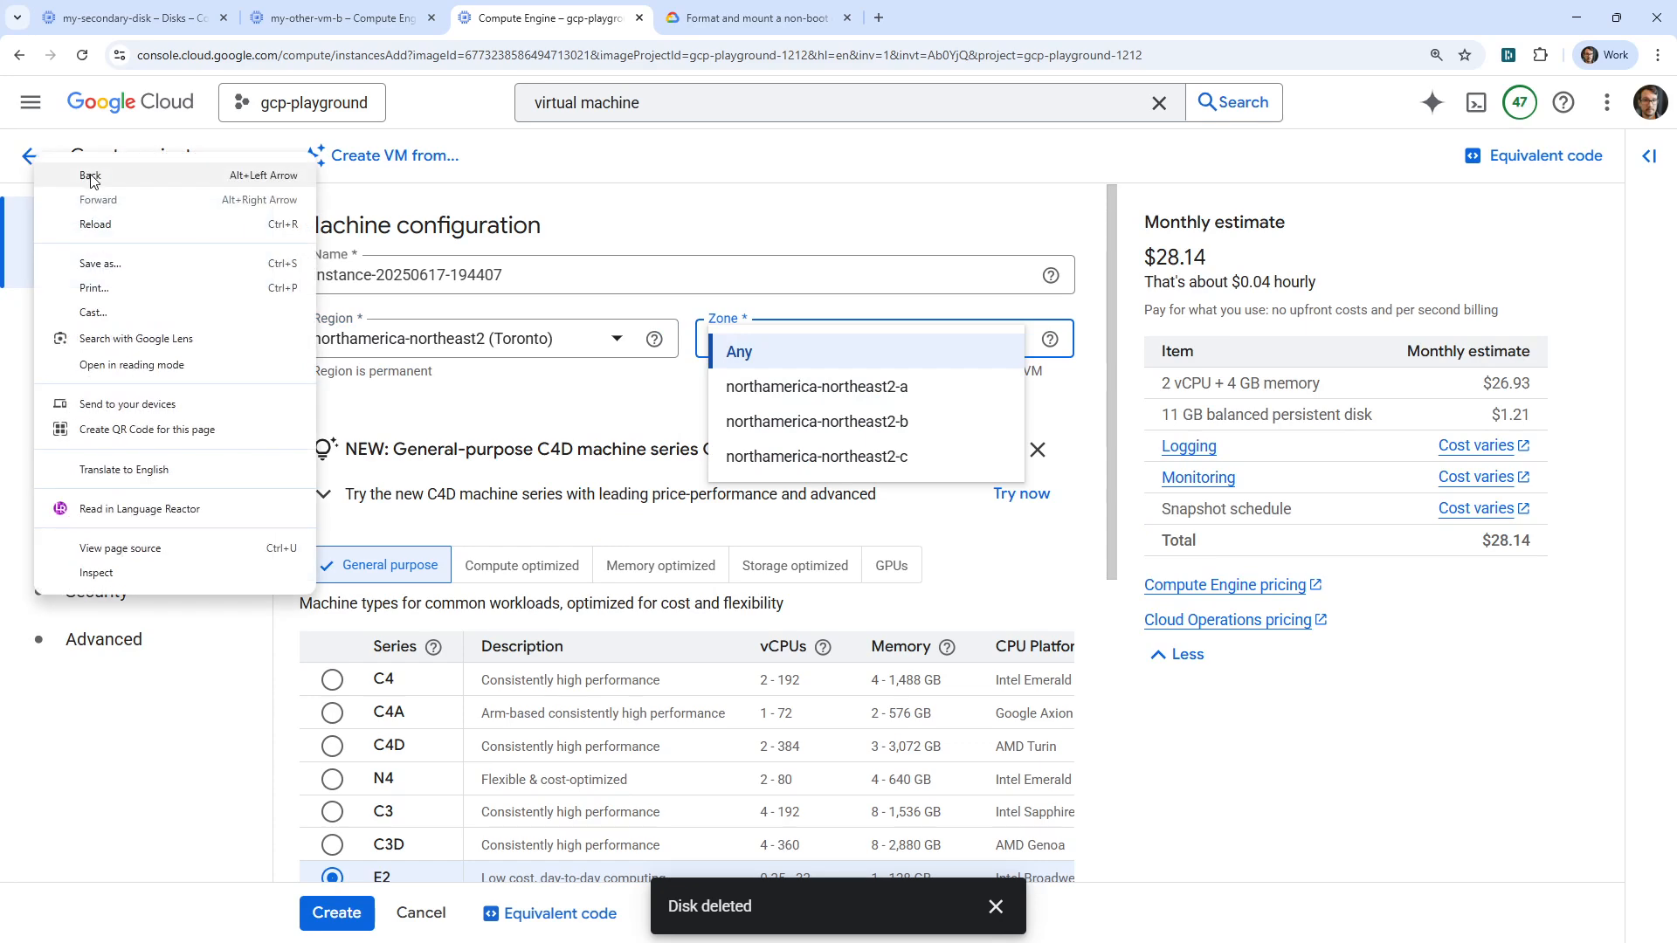
pyautogui.click(338, 28)
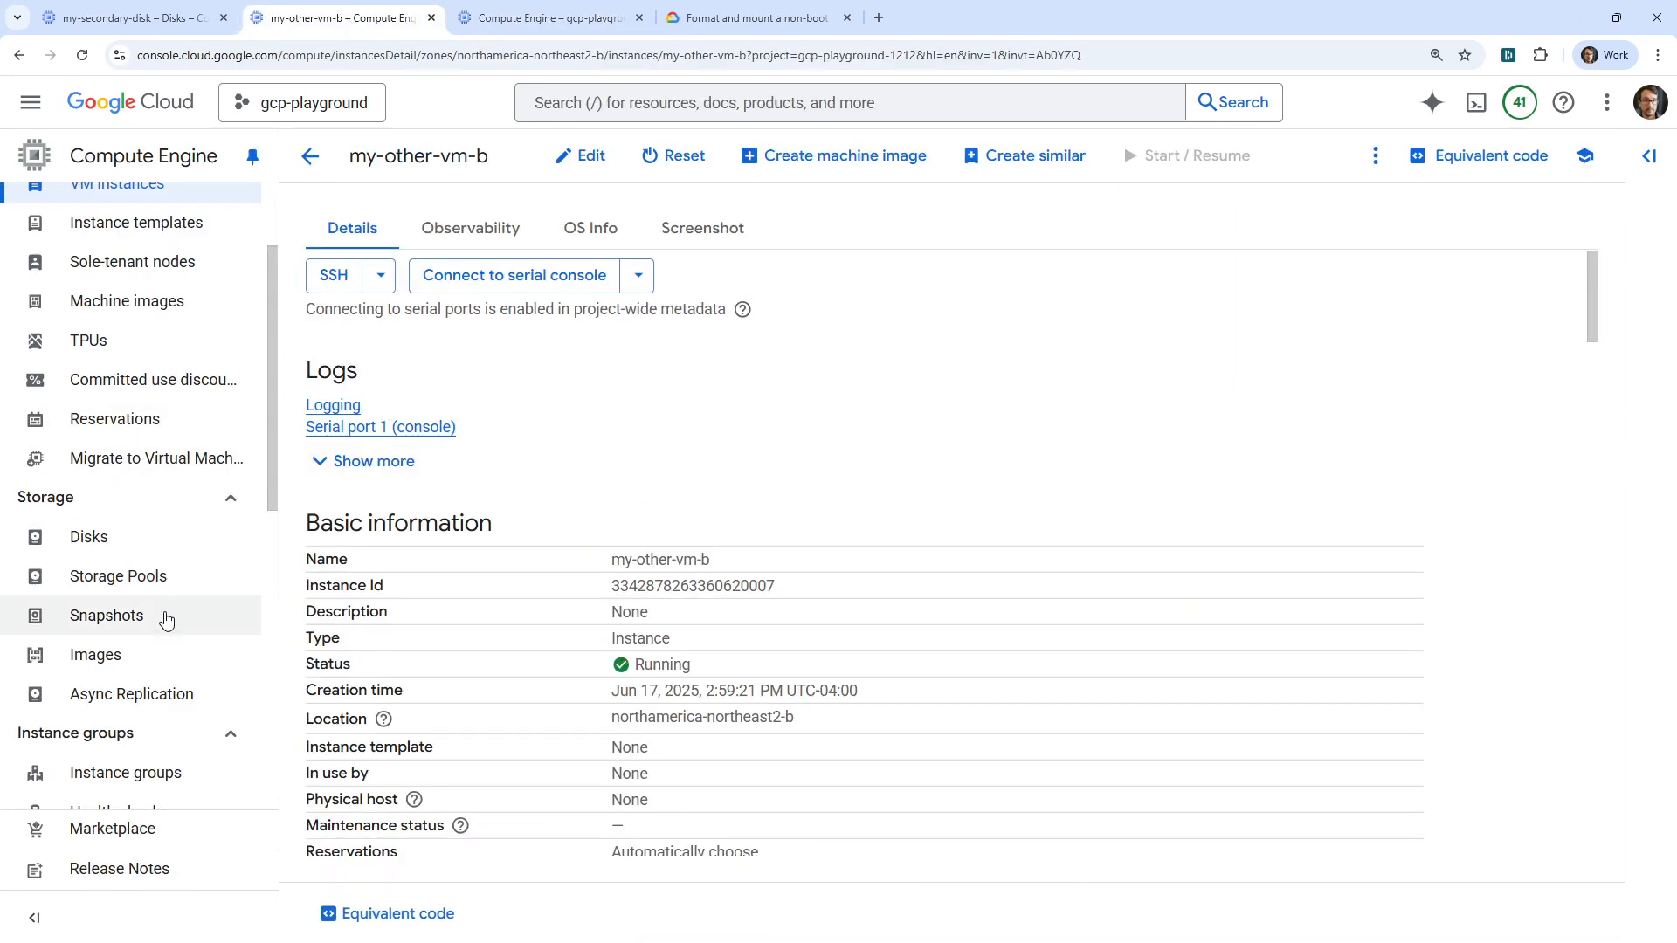
pyautogui.scroll(-1, 140, 647)
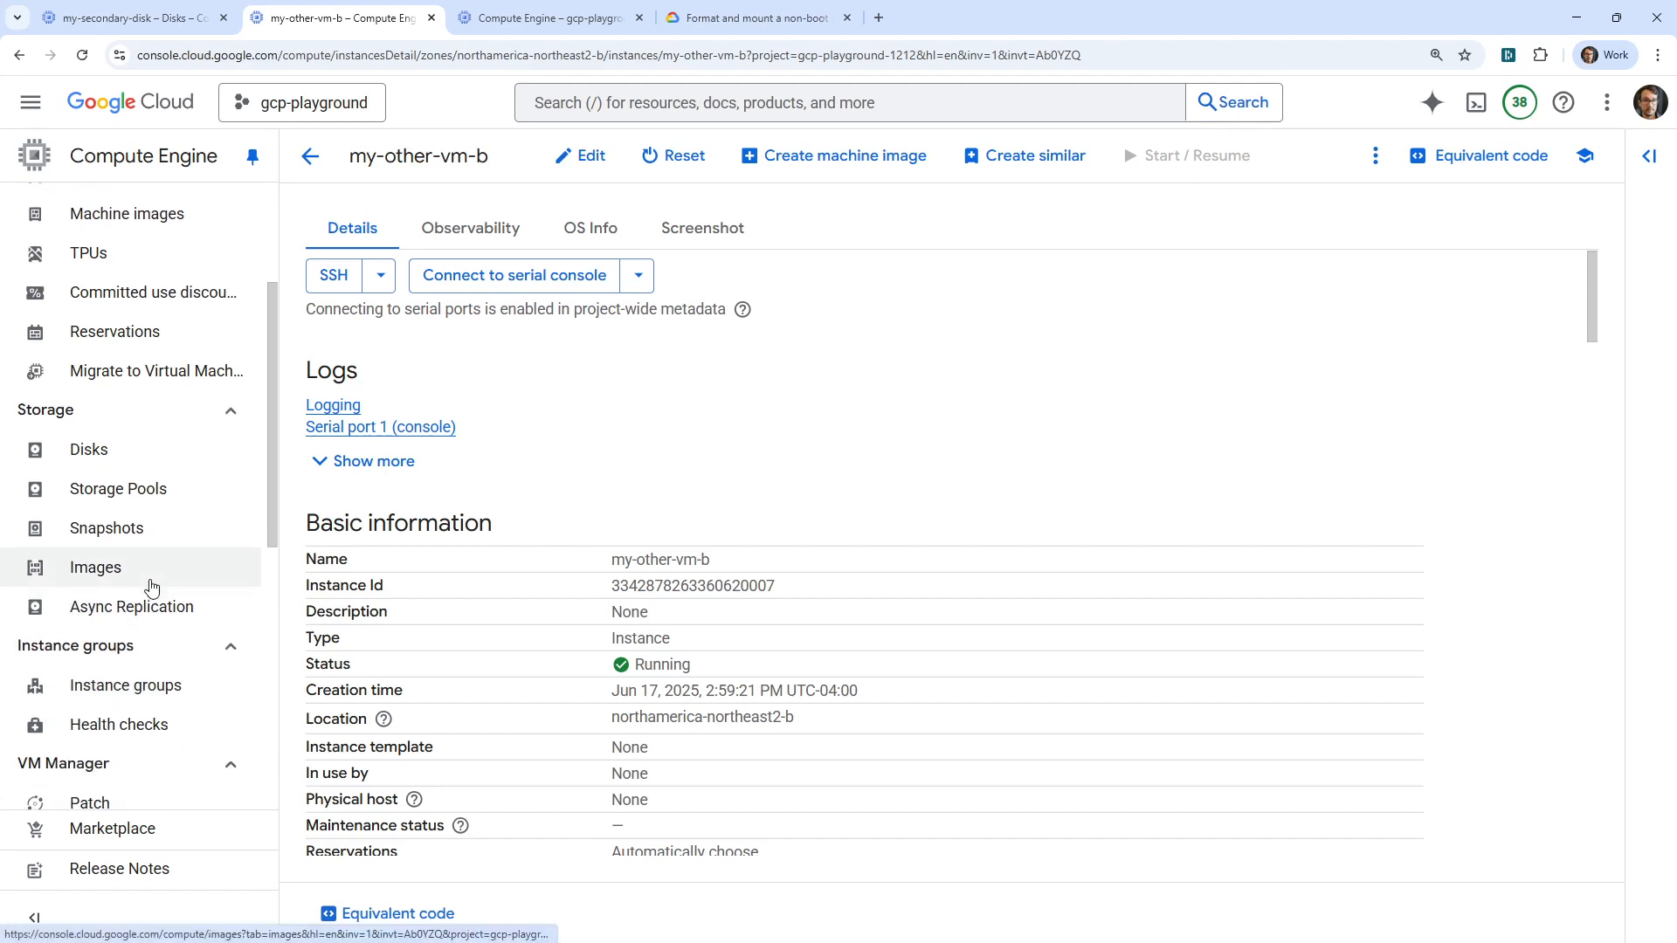
pyautogui.click(145, 572)
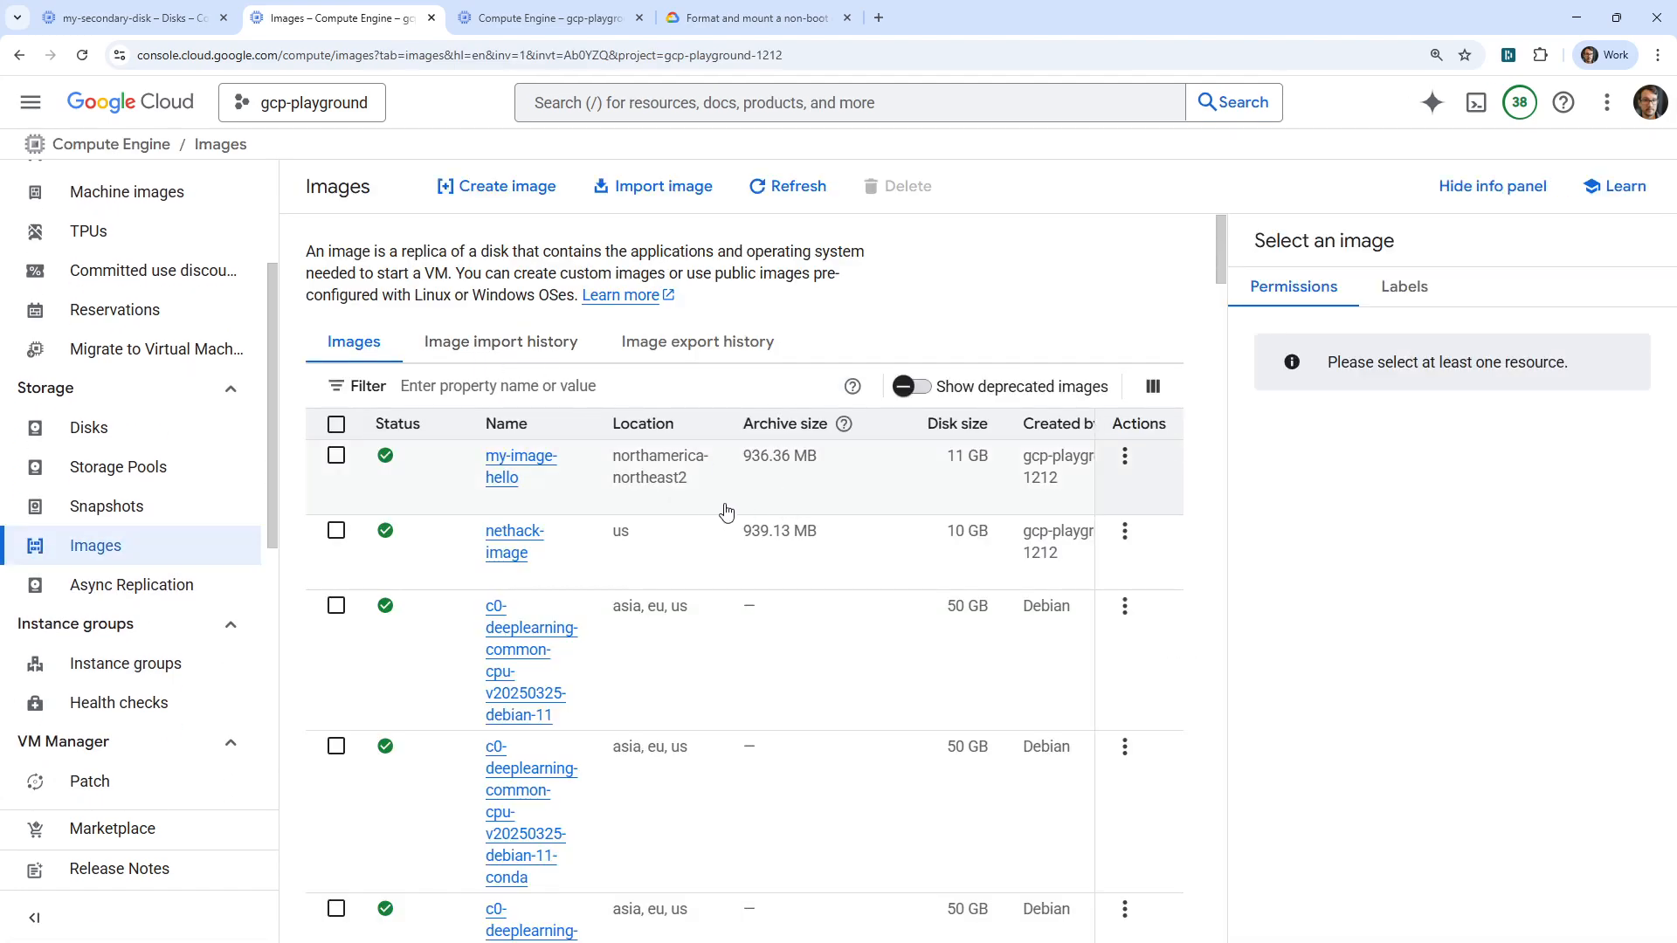
pyautogui.click(706, 21)
# Choose zone northamerica-northeast2-a and the e2-micro machine type preset
pyautogui.click(561, 18)
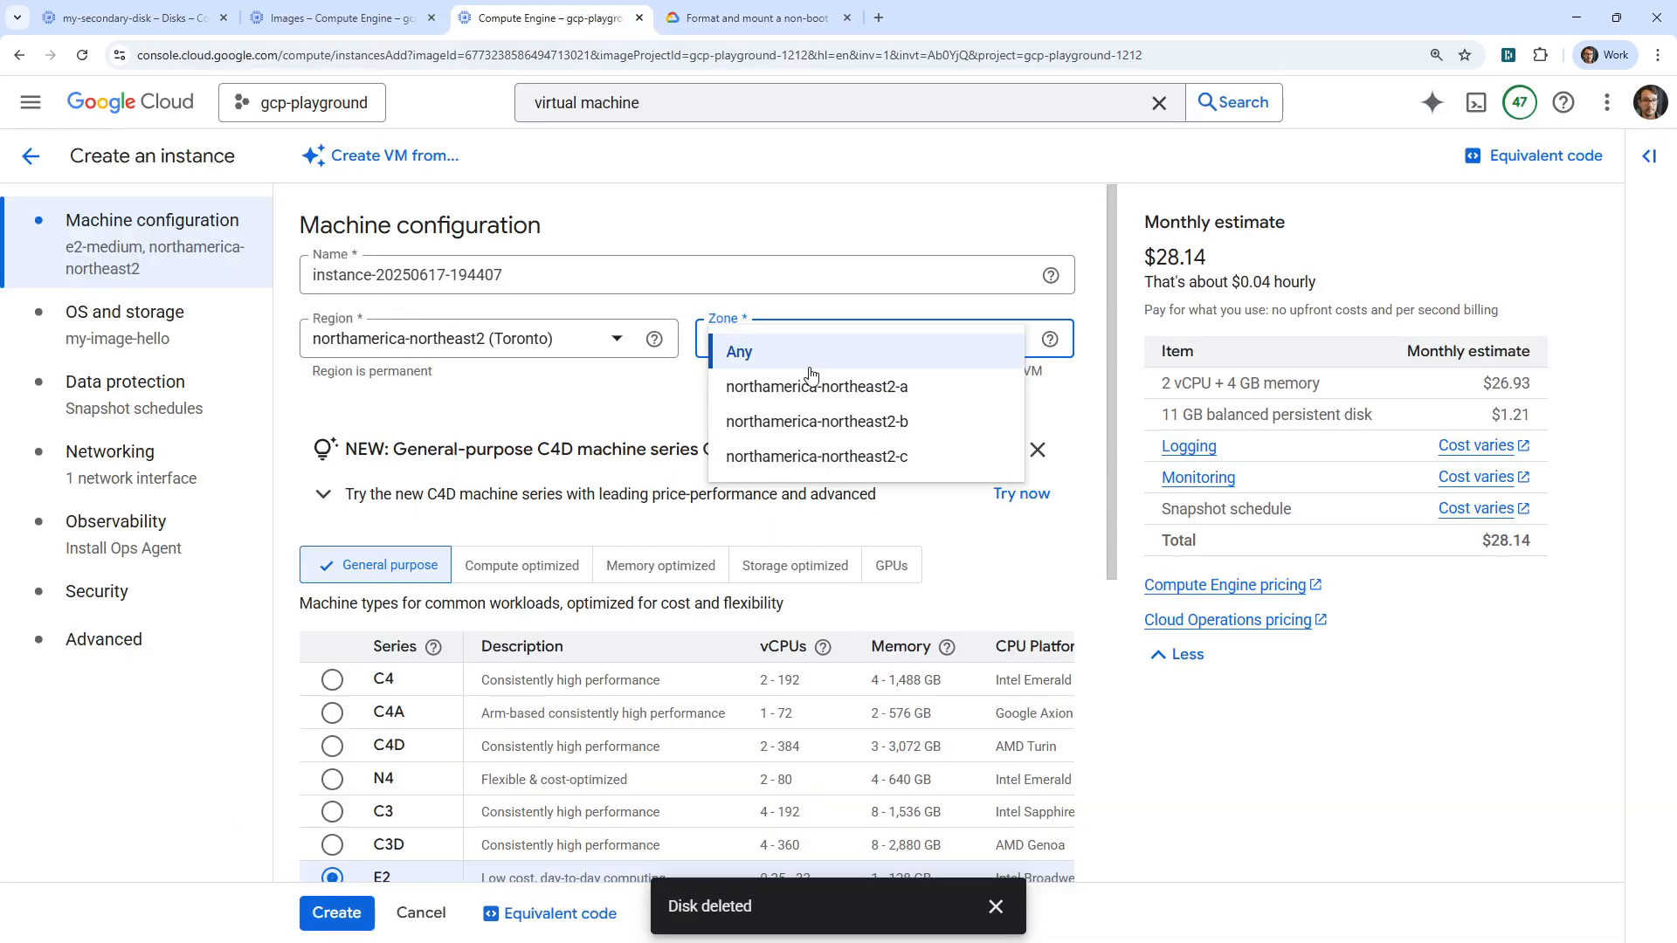
pyautogui.click(895, 386)
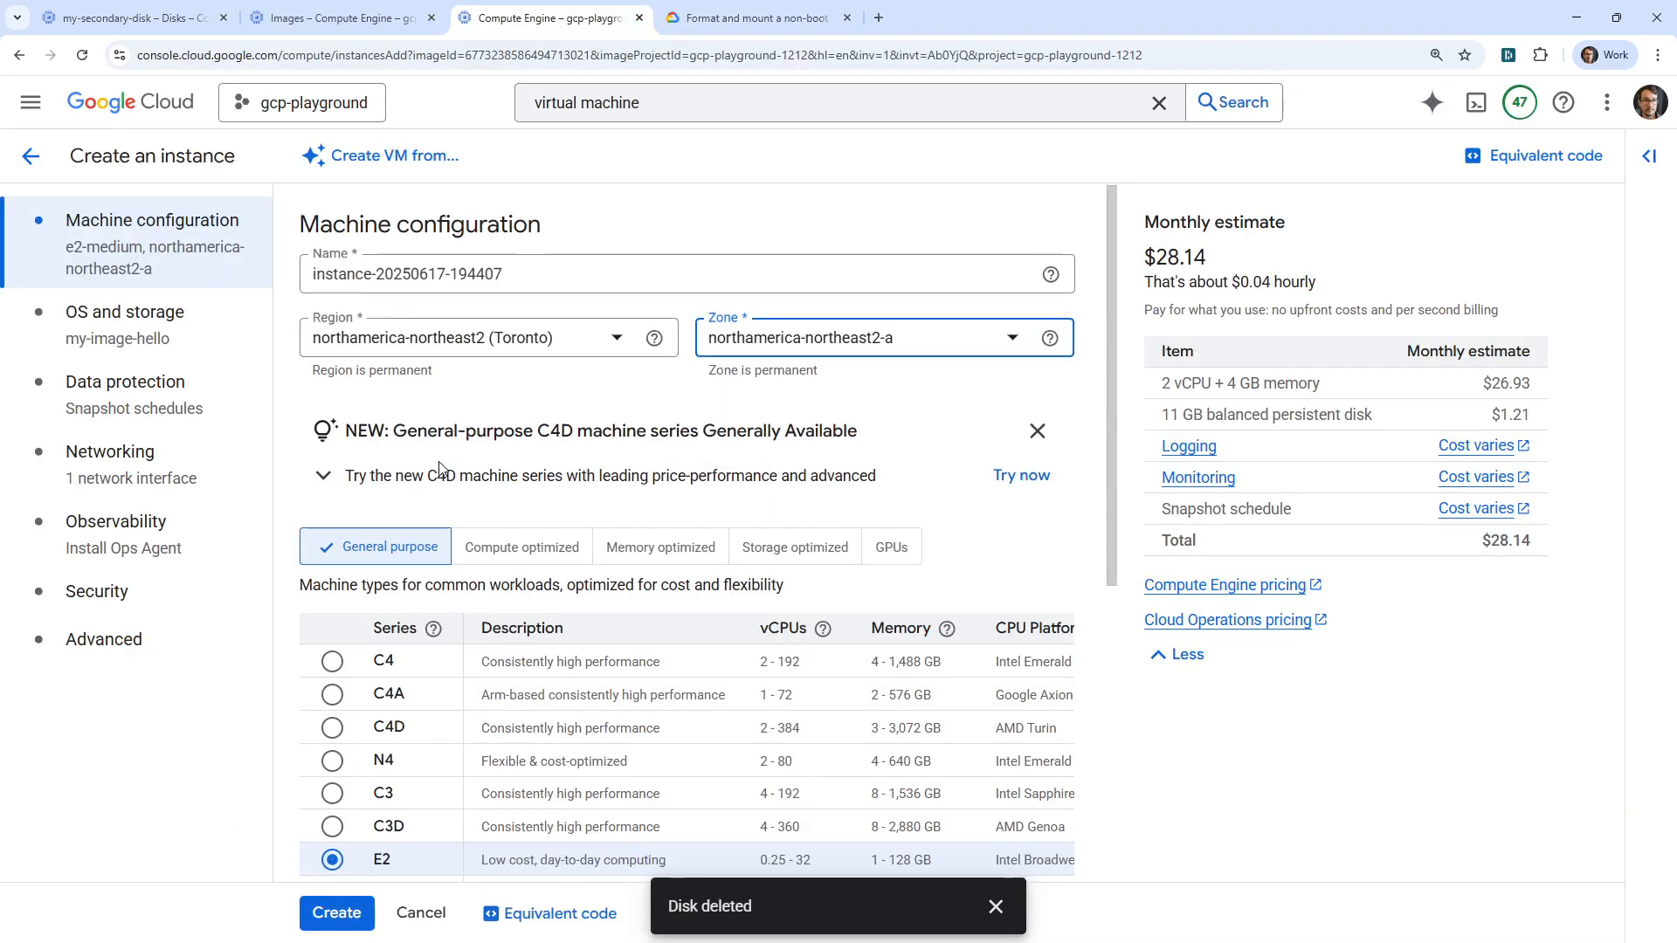
pyautogui.scroll(-5, 439, 469)
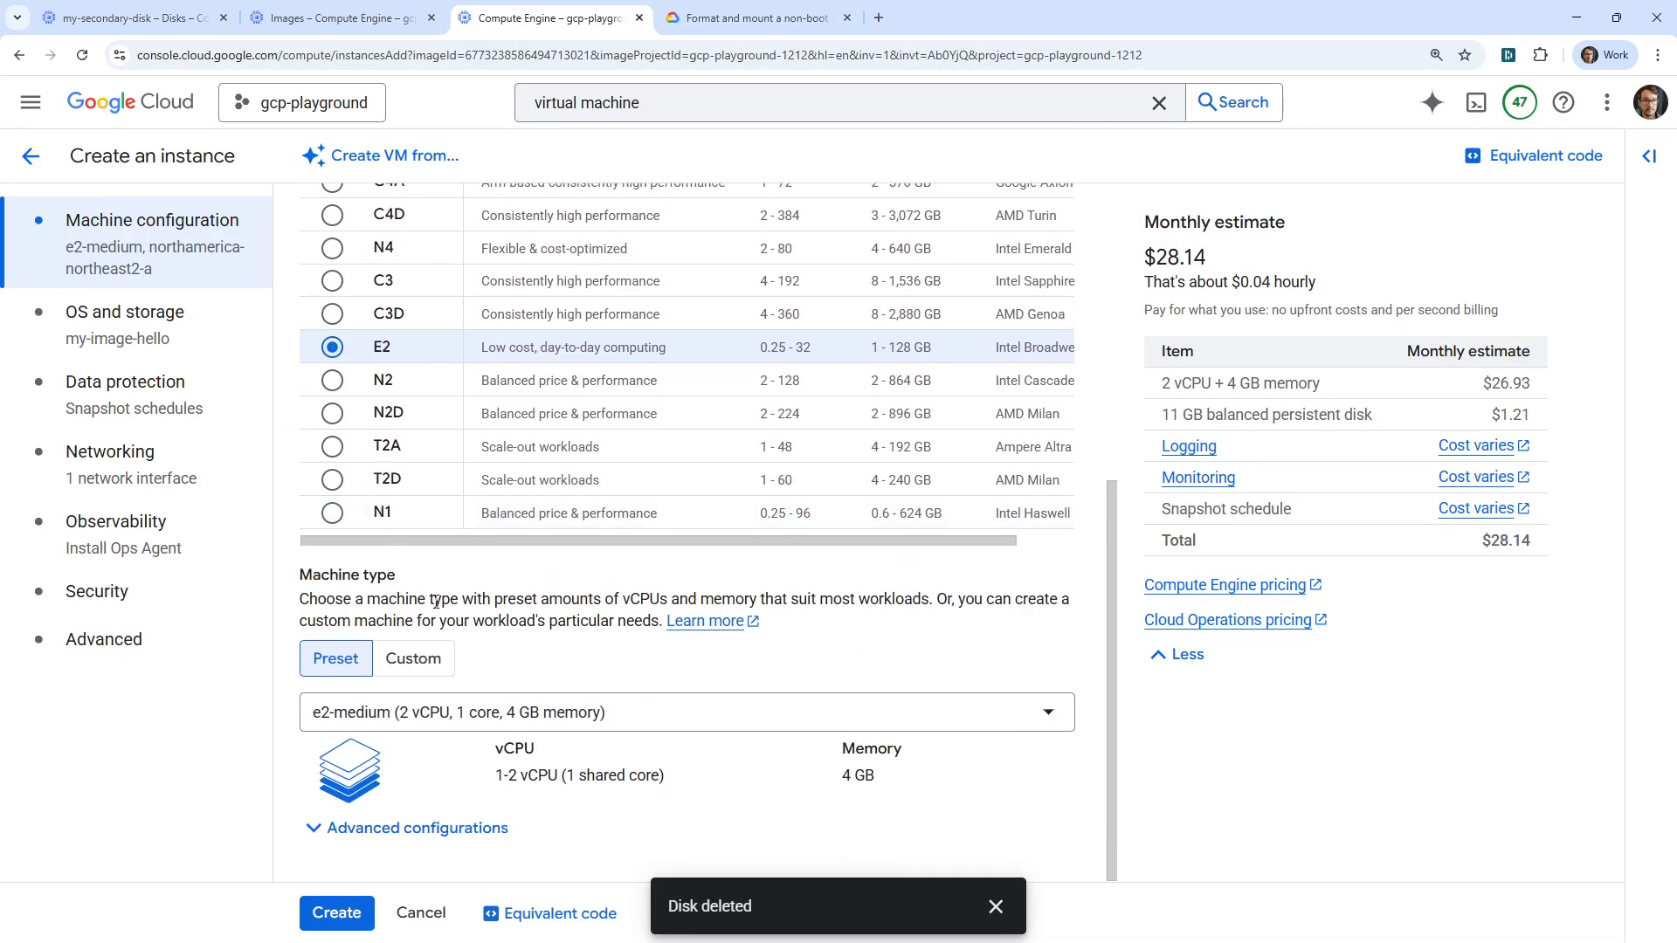
pyautogui.click(584, 712)
pyautogui.click(742, 563)
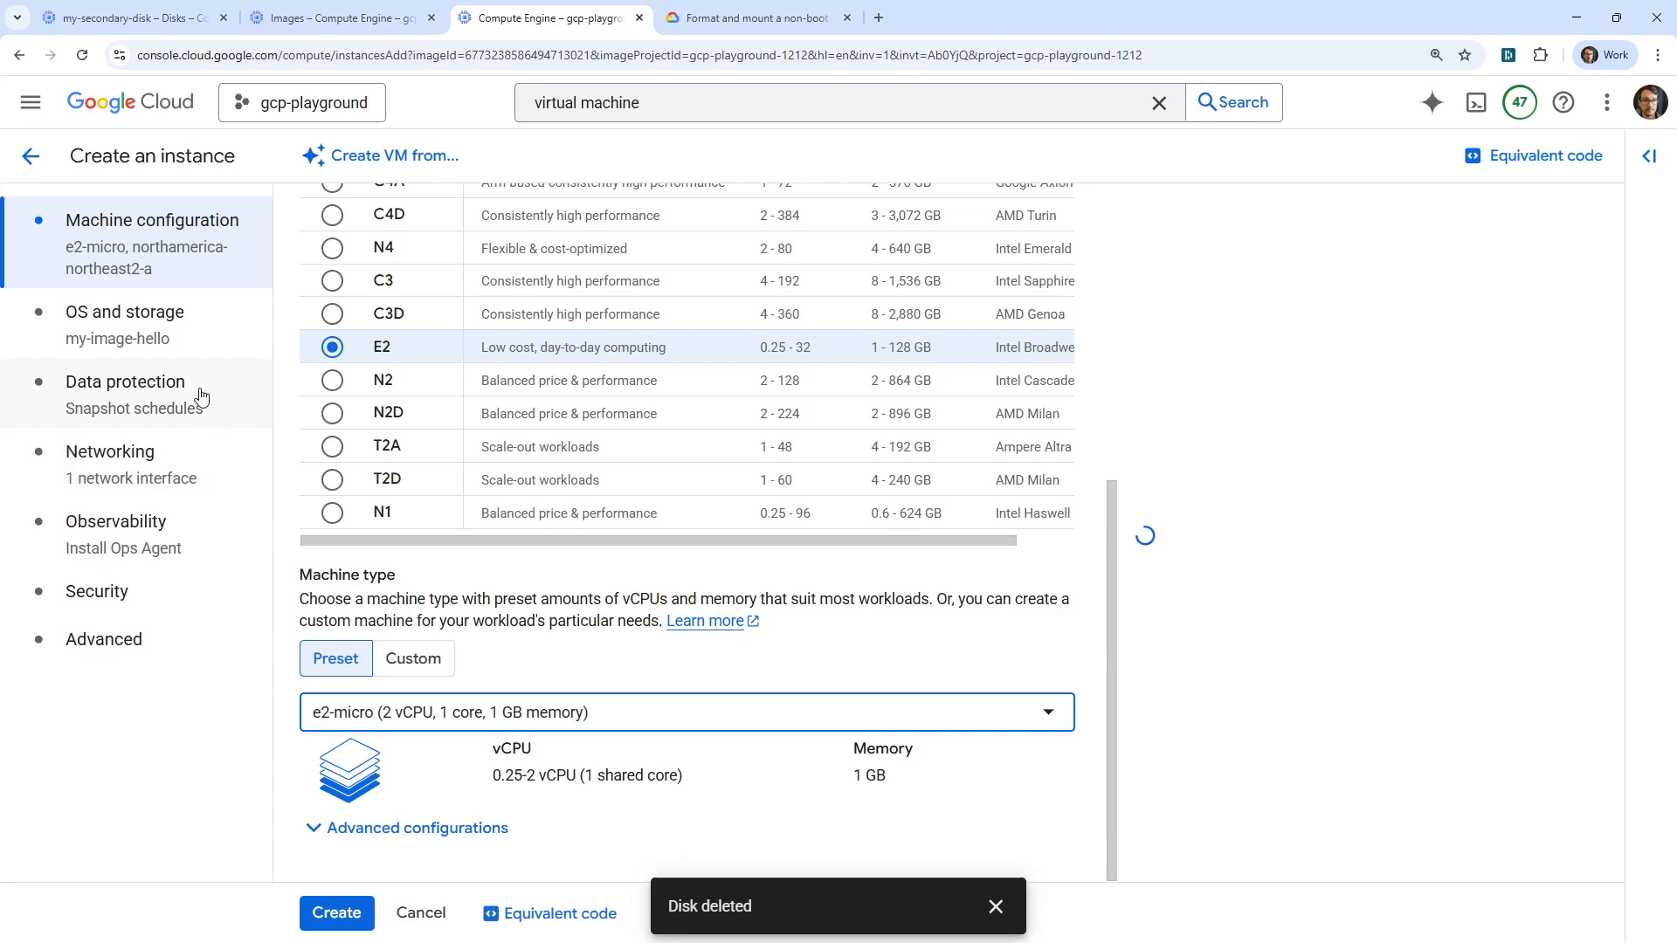
pyautogui.click(194, 332)
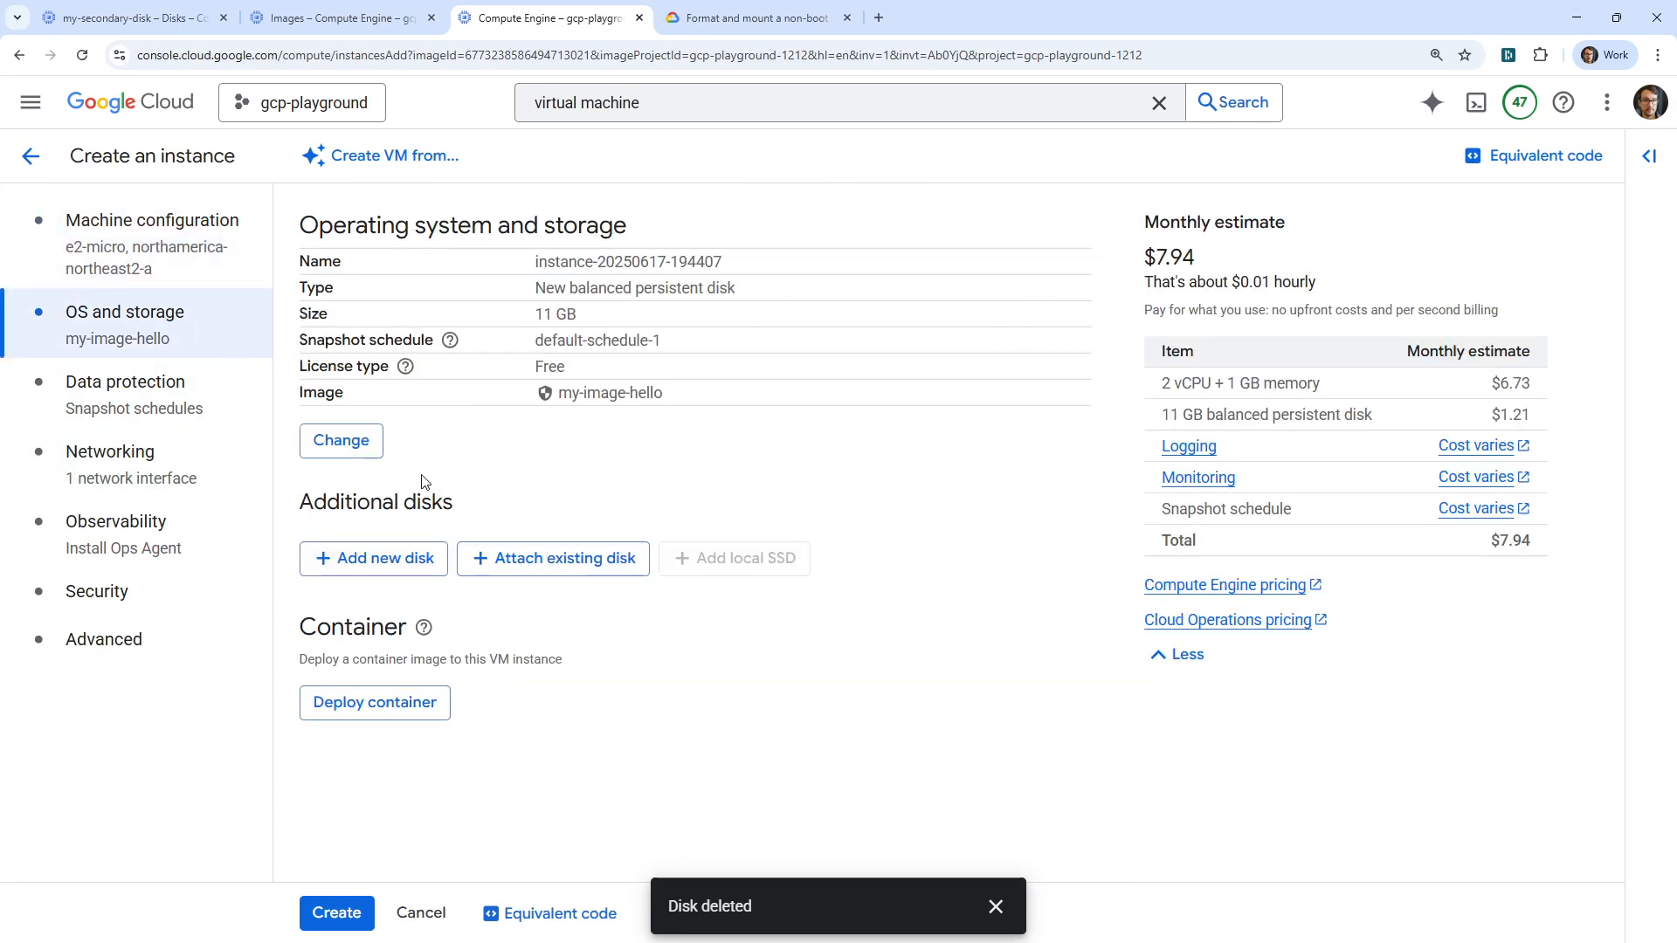
# Keep my-image-hello as the boot disk image and create the instance
pyautogui.click(361, 449)
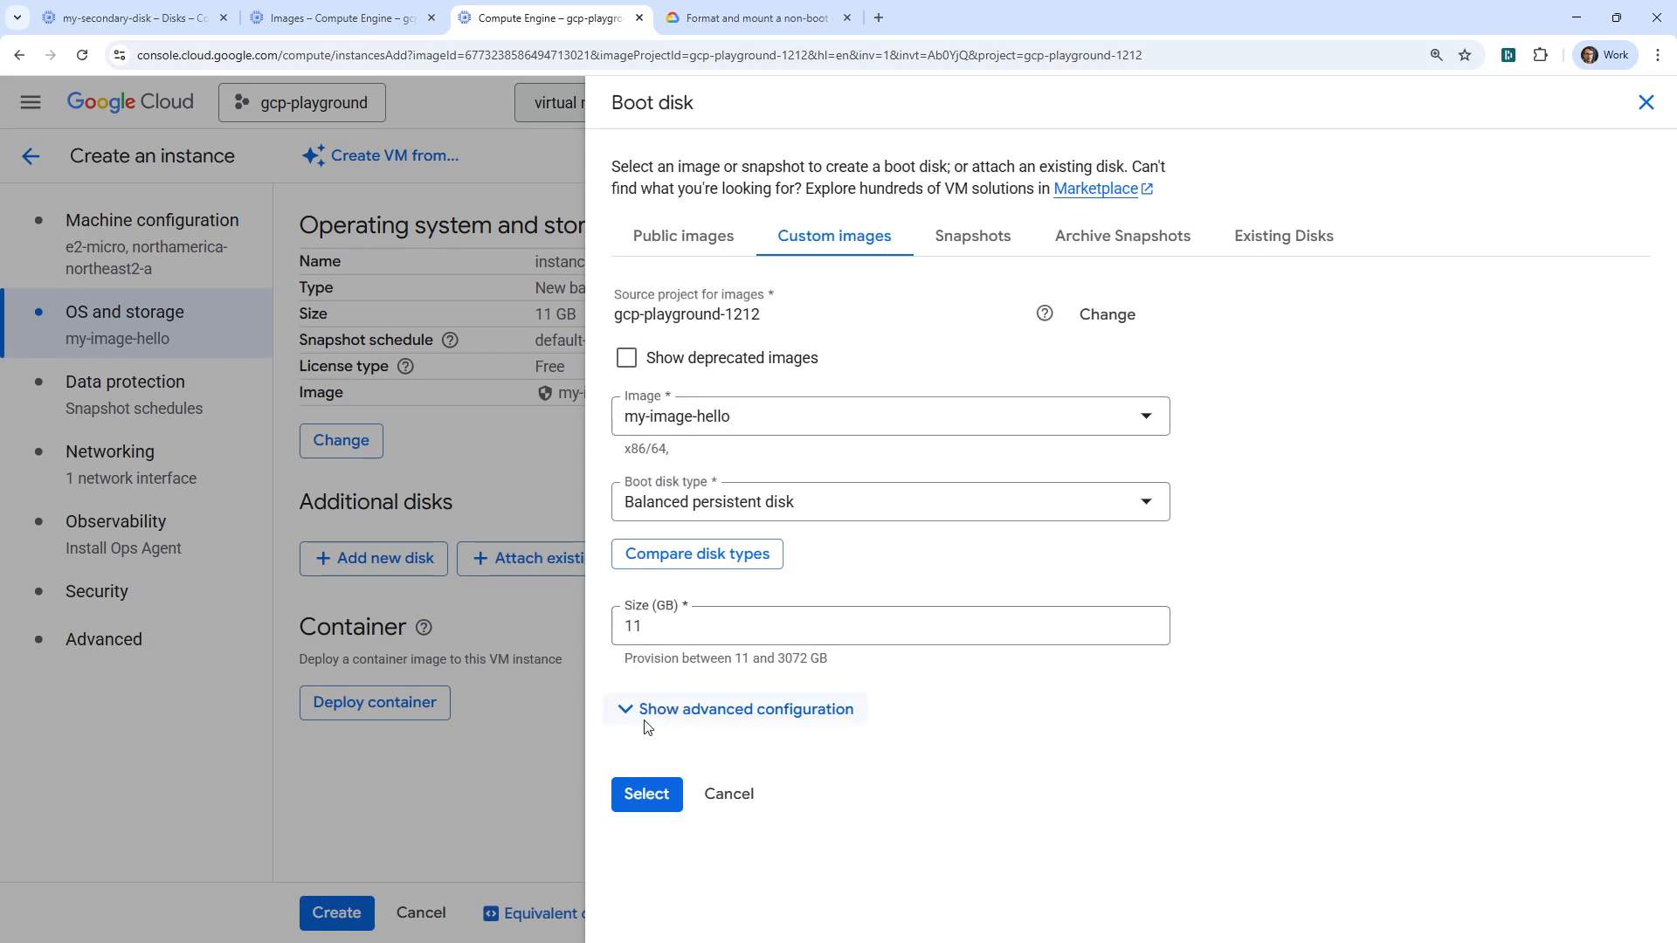
pyautogui.click(646, 792)
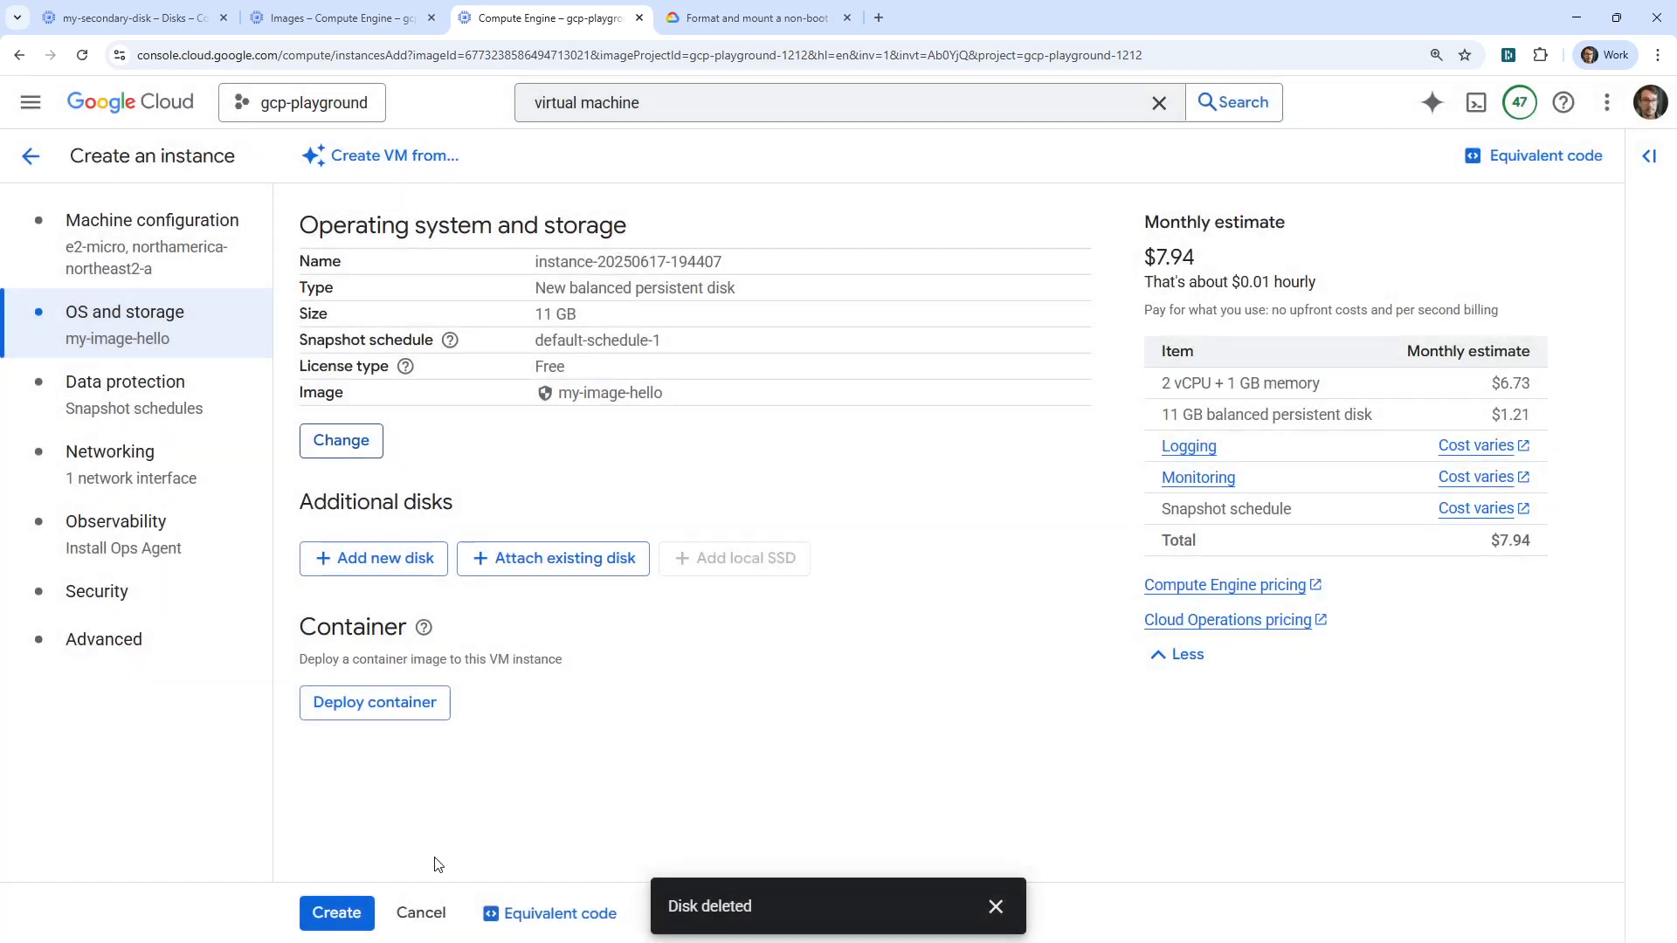
pyautogui.click(337, 913)
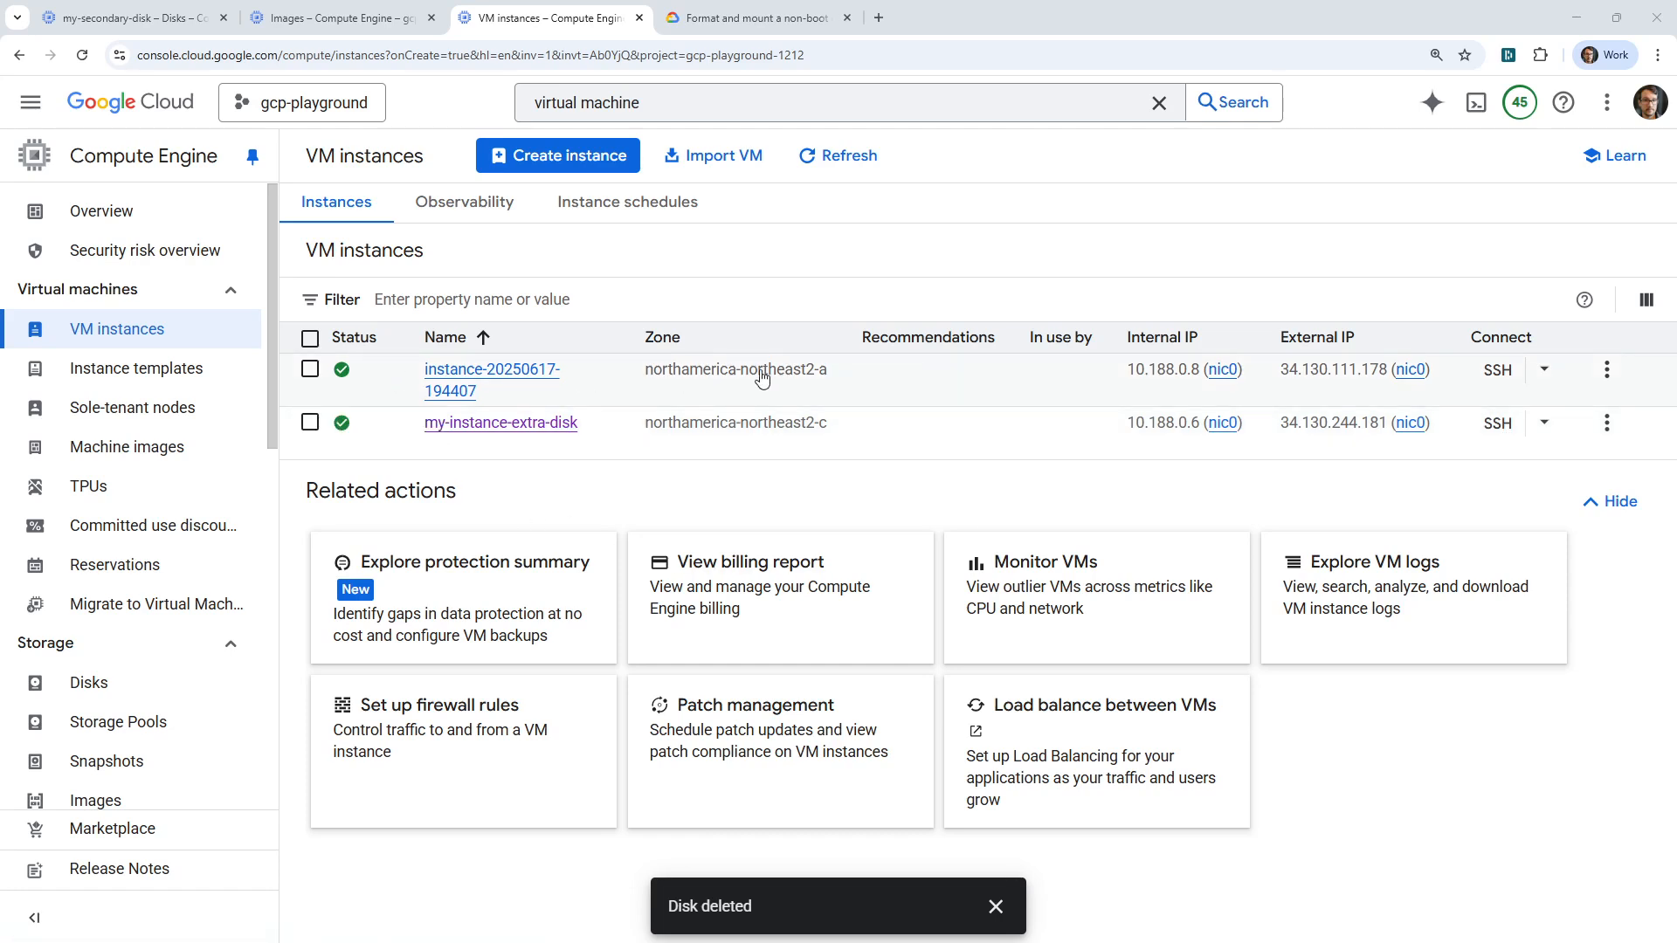
pyautogui.click(310, 368)
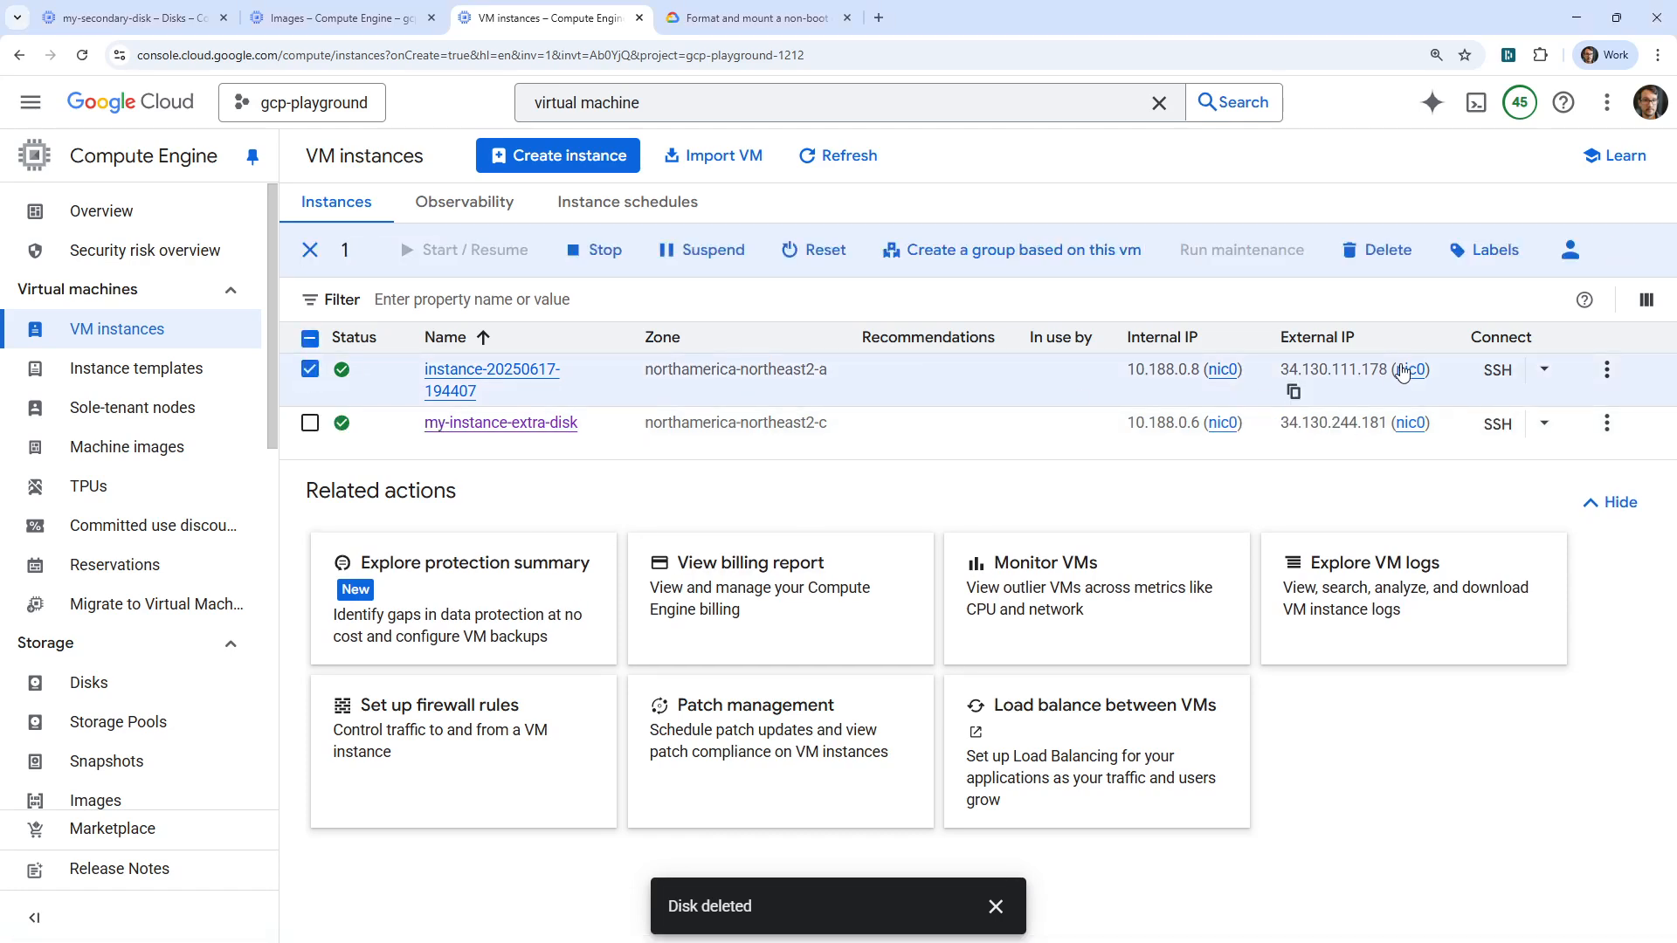
pyautogui.click(1497, 371)
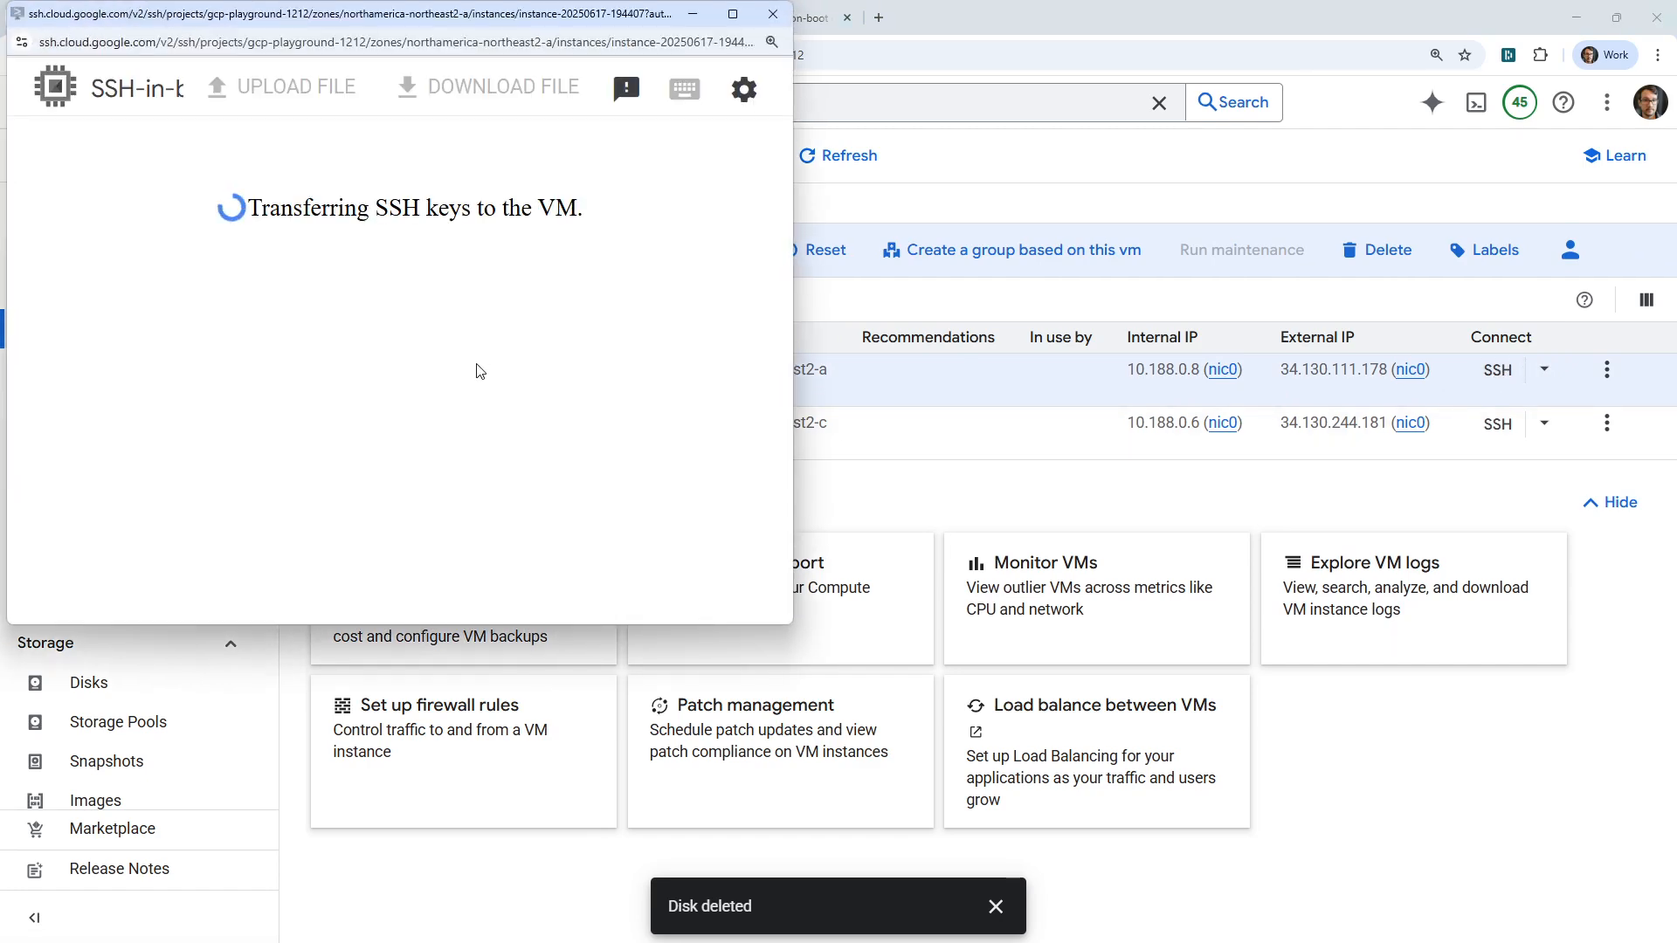
pyautogui.moveTo(386, 26); pyautogui.dragTo(607, 70)
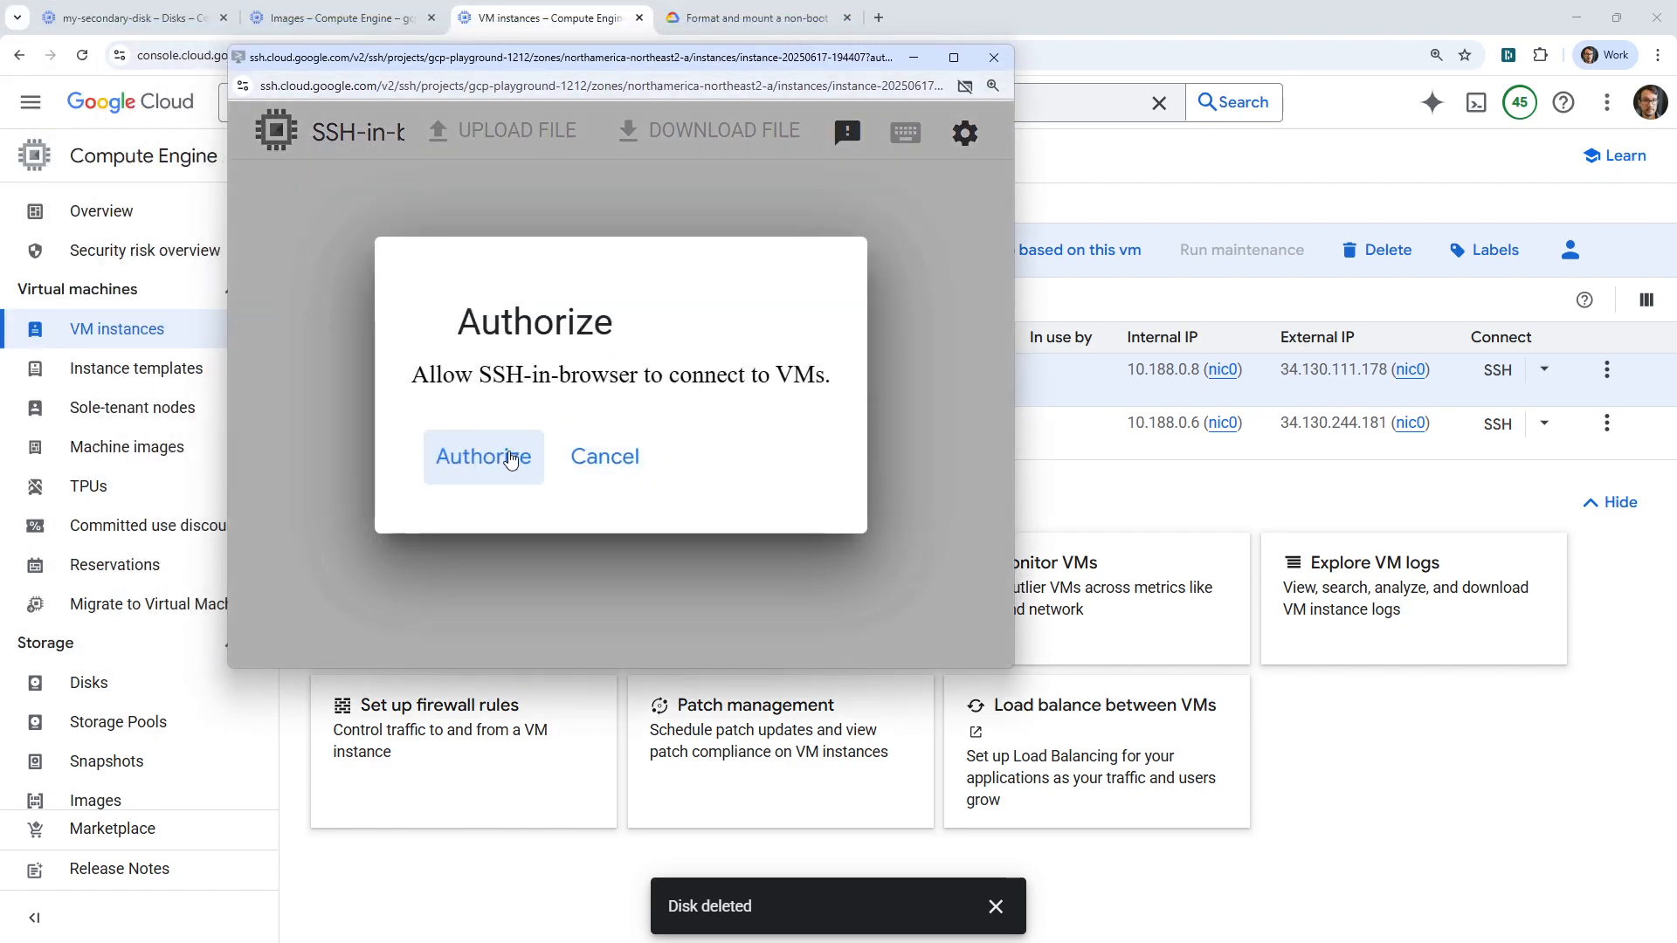
pyautogui.click(511, 459)
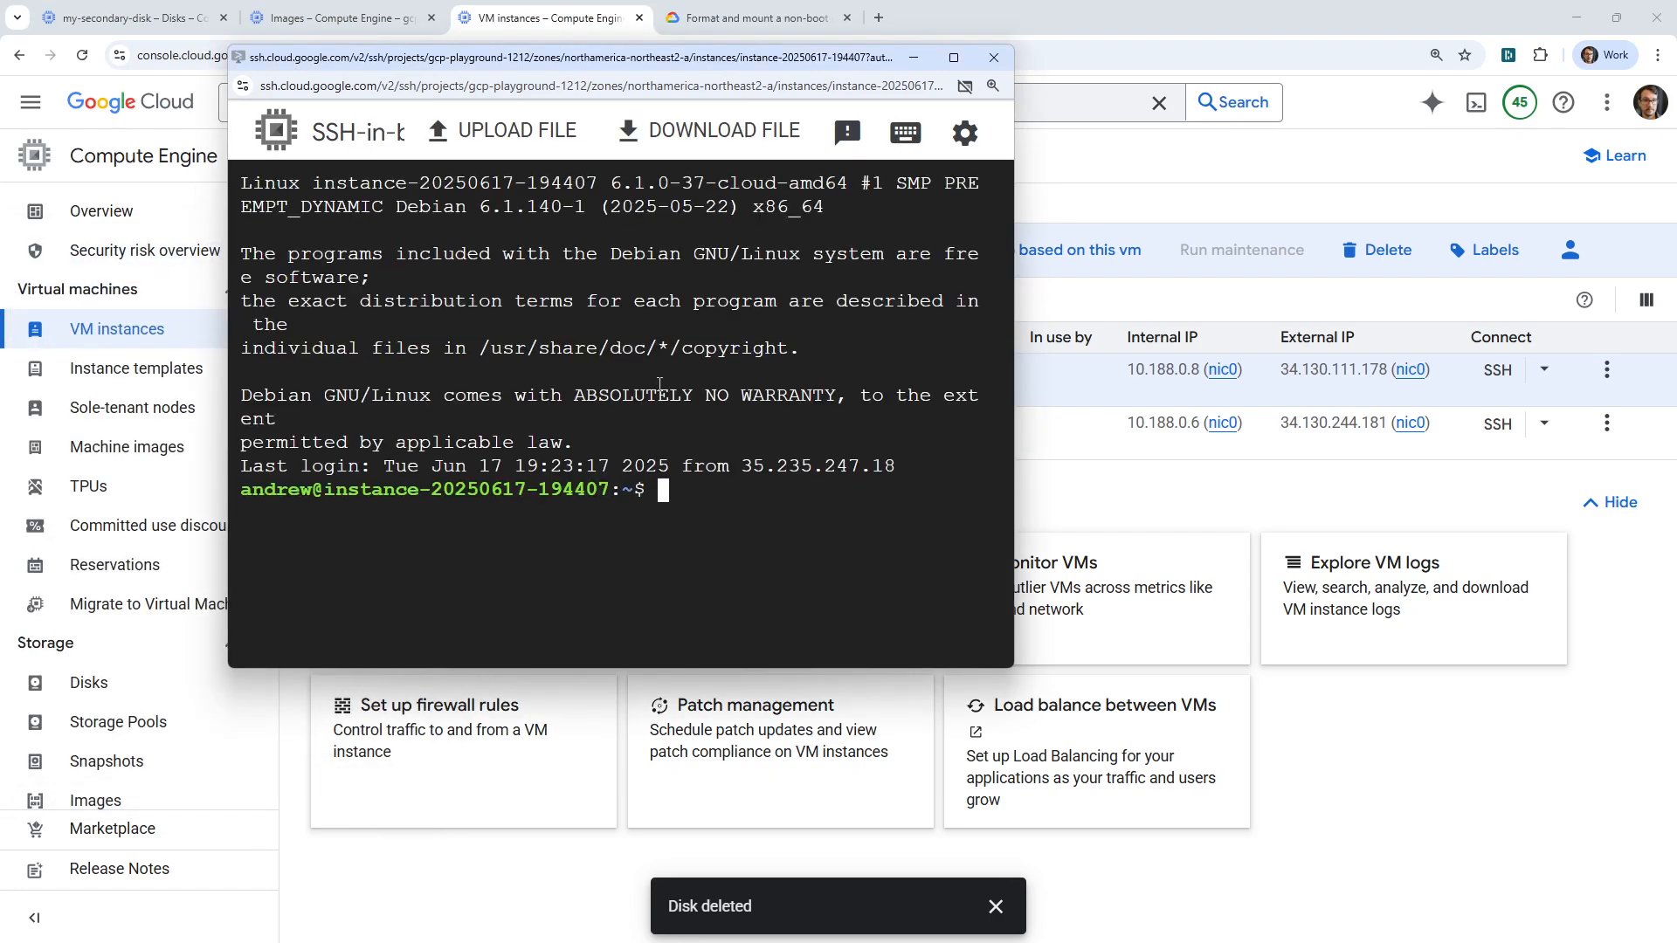
# In the SSH shell, move into /mnt/disks and list its mounted disk folders
pyautogui.write('cd /mnt/')
pyautogui.press('Return')
pyautogui.write('ls')
pyautogui.press('Return')
pyautogui.write('cd d')
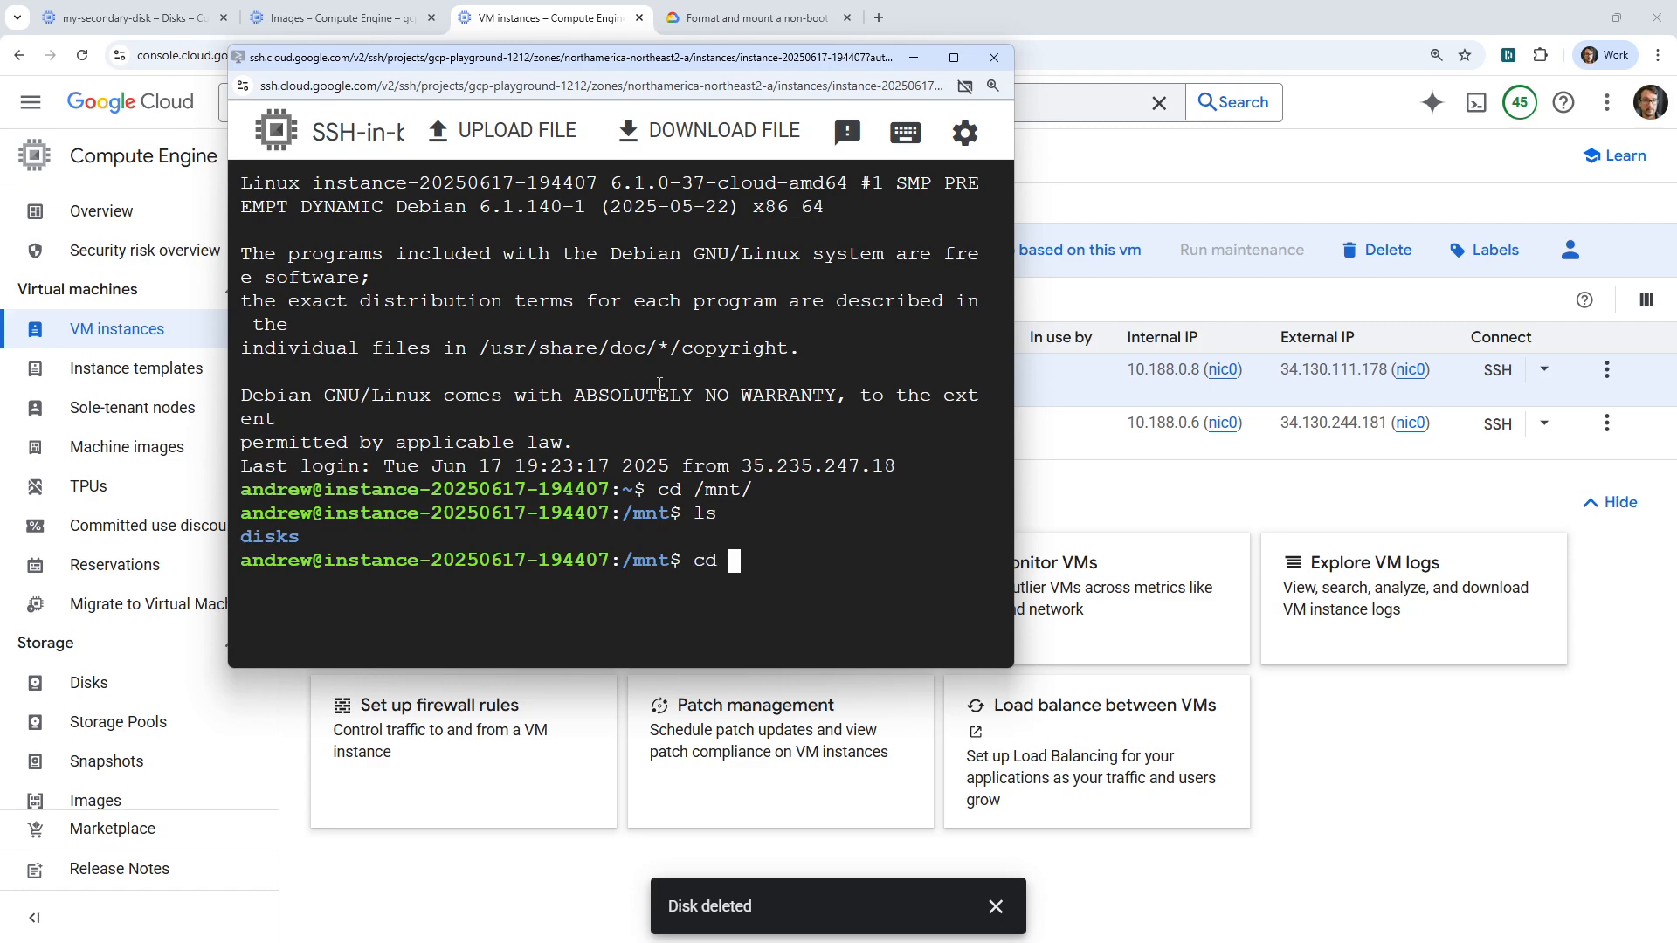
pyautogui.press('Tab')
pyautogui.press('Return')
pyautogui.write('ls')
pyautogui.press('Return')
# List the my-alt-disk and my-world-disk folders, both empty, then close the SSH window
pyautogui.write('cd ')
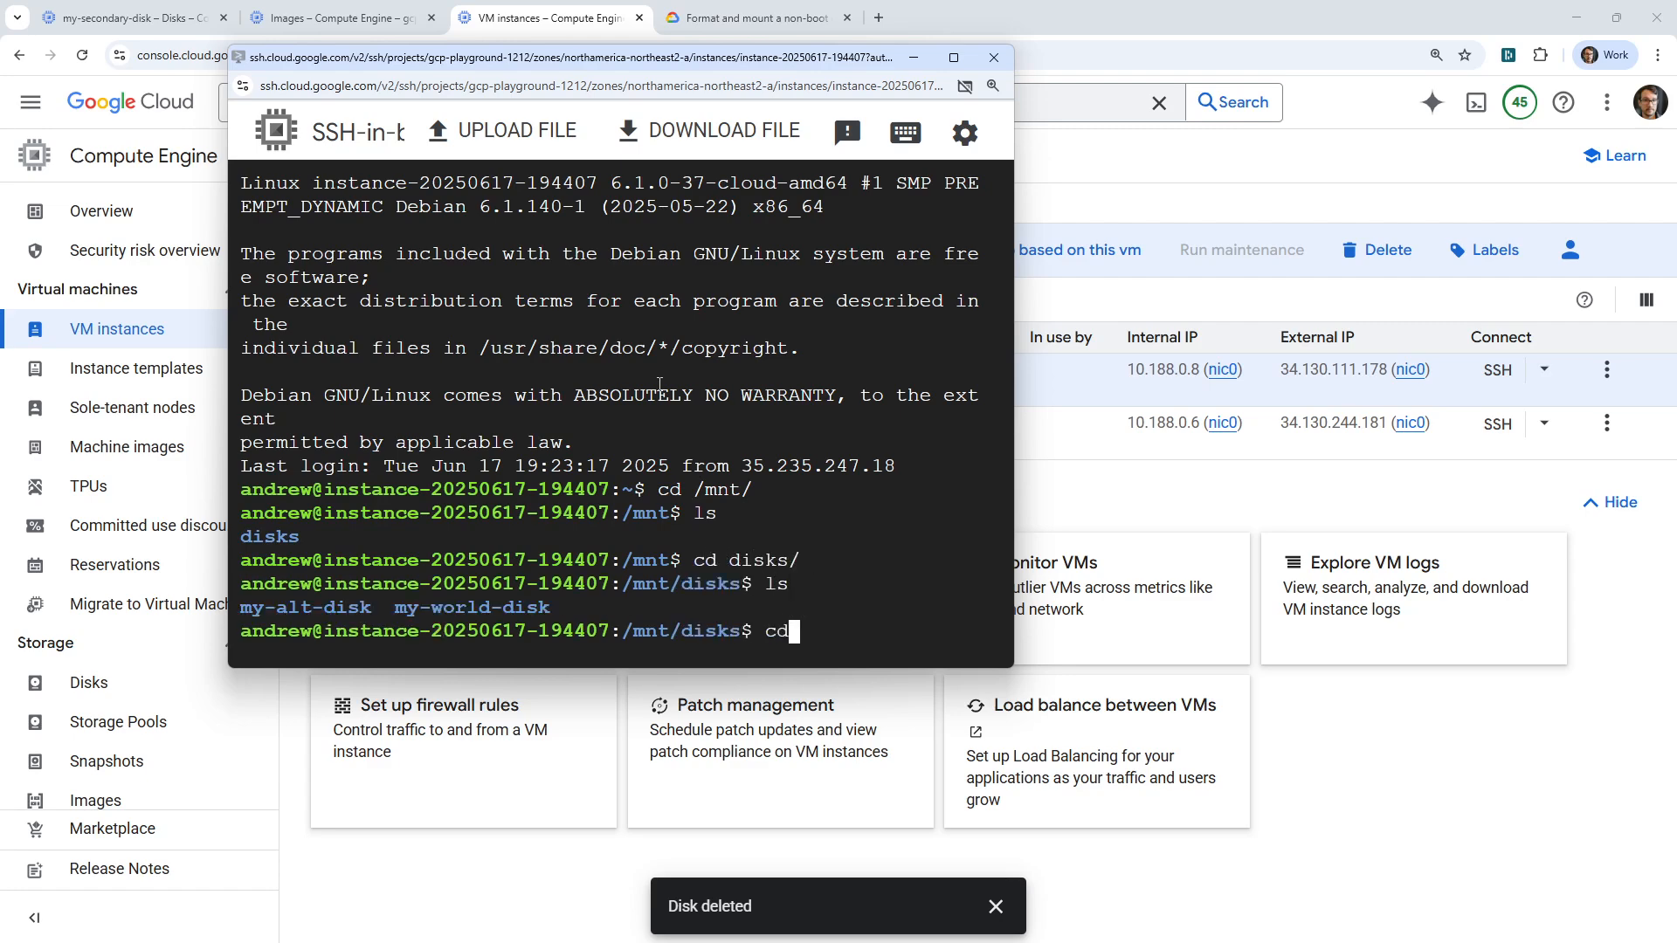
pyautogui.write('my-')
pyautogui.write('a')
pyautogui.press('Tab')
pyautogui.press('Return')
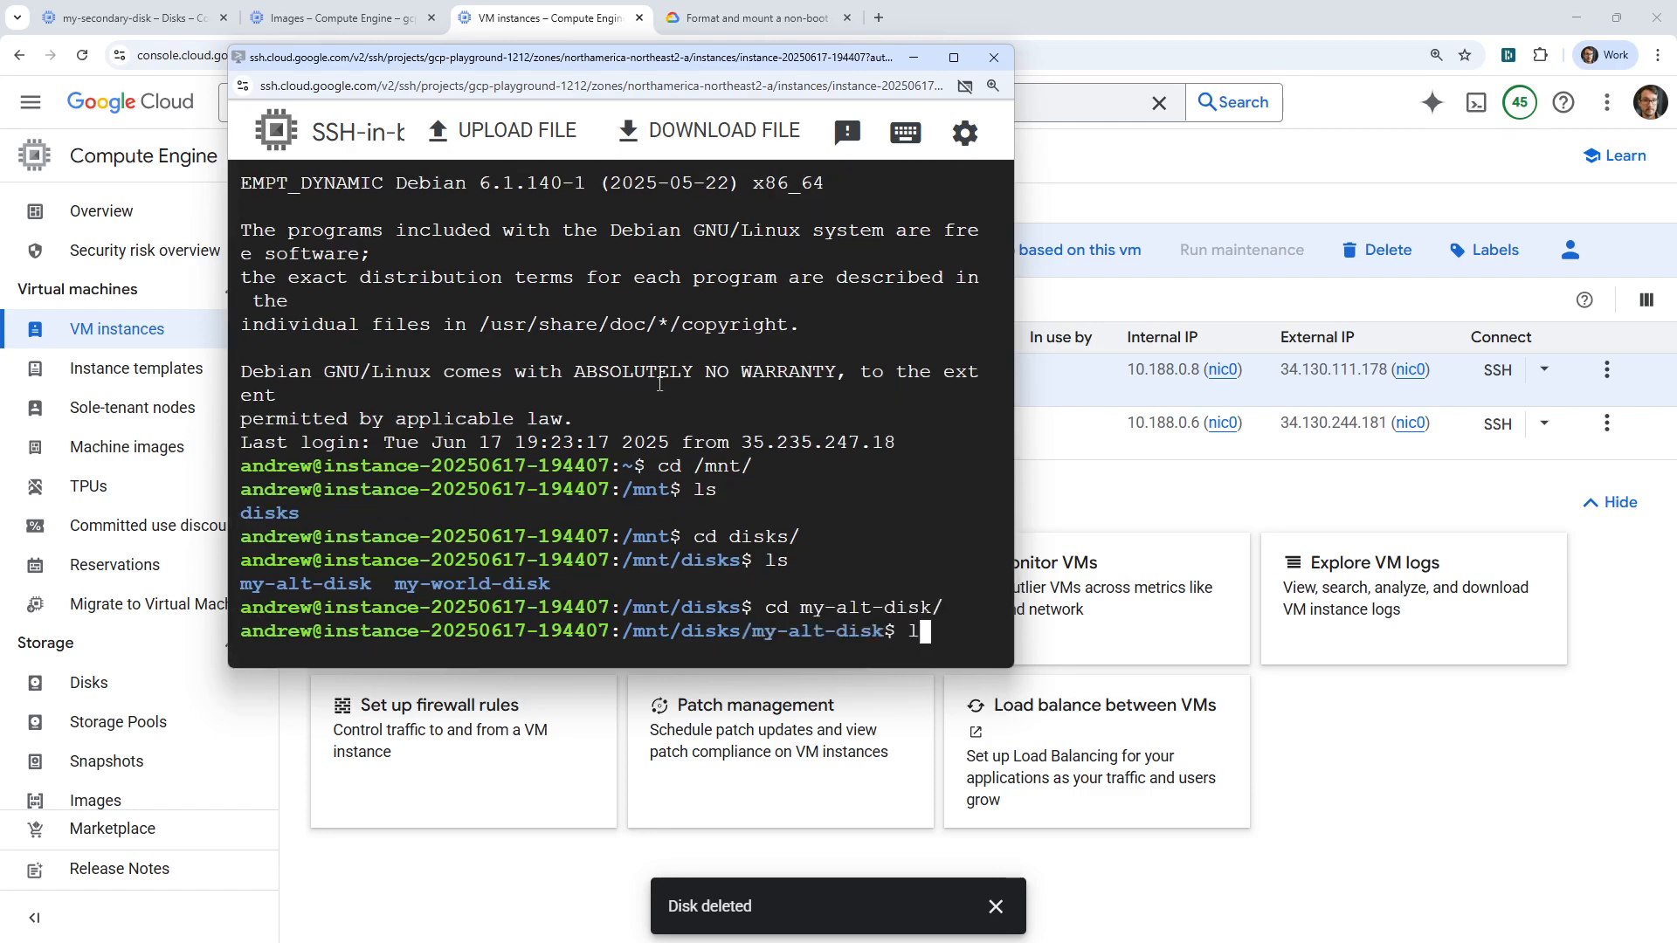
pyautogui.write('ls')
pyautogui.press('Return')
pyautogui.write('cd ..')
pyautogui.press('Return')
pyautogui.write('cd my-')
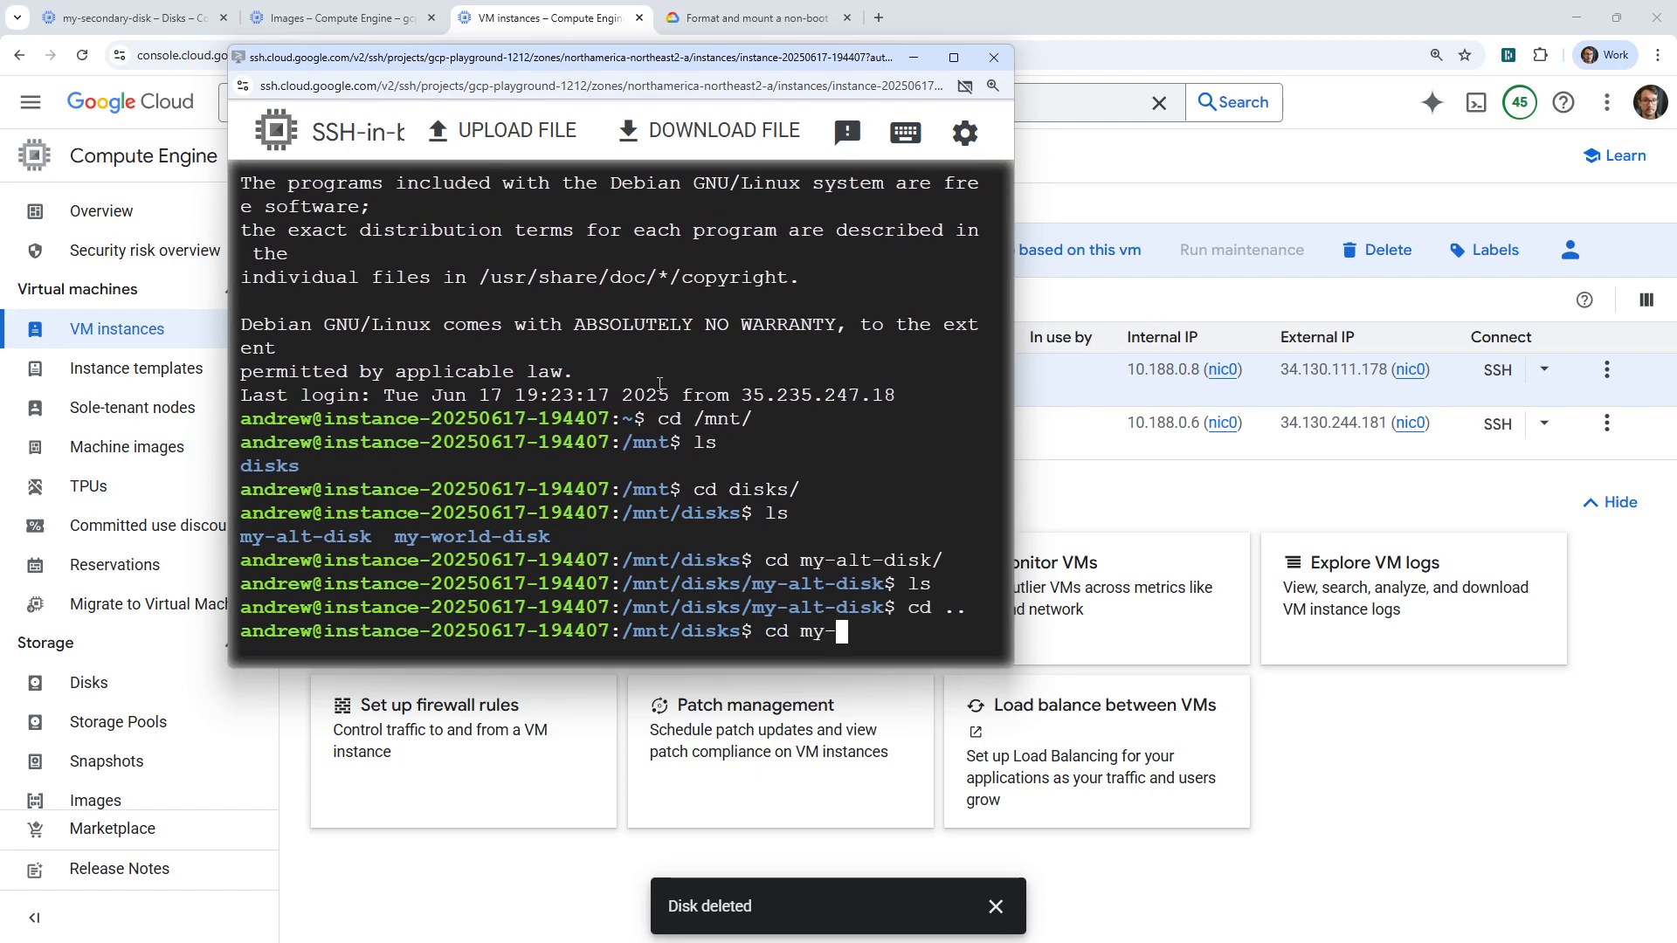
pyautogui.write('w')
pyautogui.press('Tab')
pyautogui.press('Return')
pyautogui.write('ls')
pyautogui.press('Return')
pyautogui.write('cd ..')
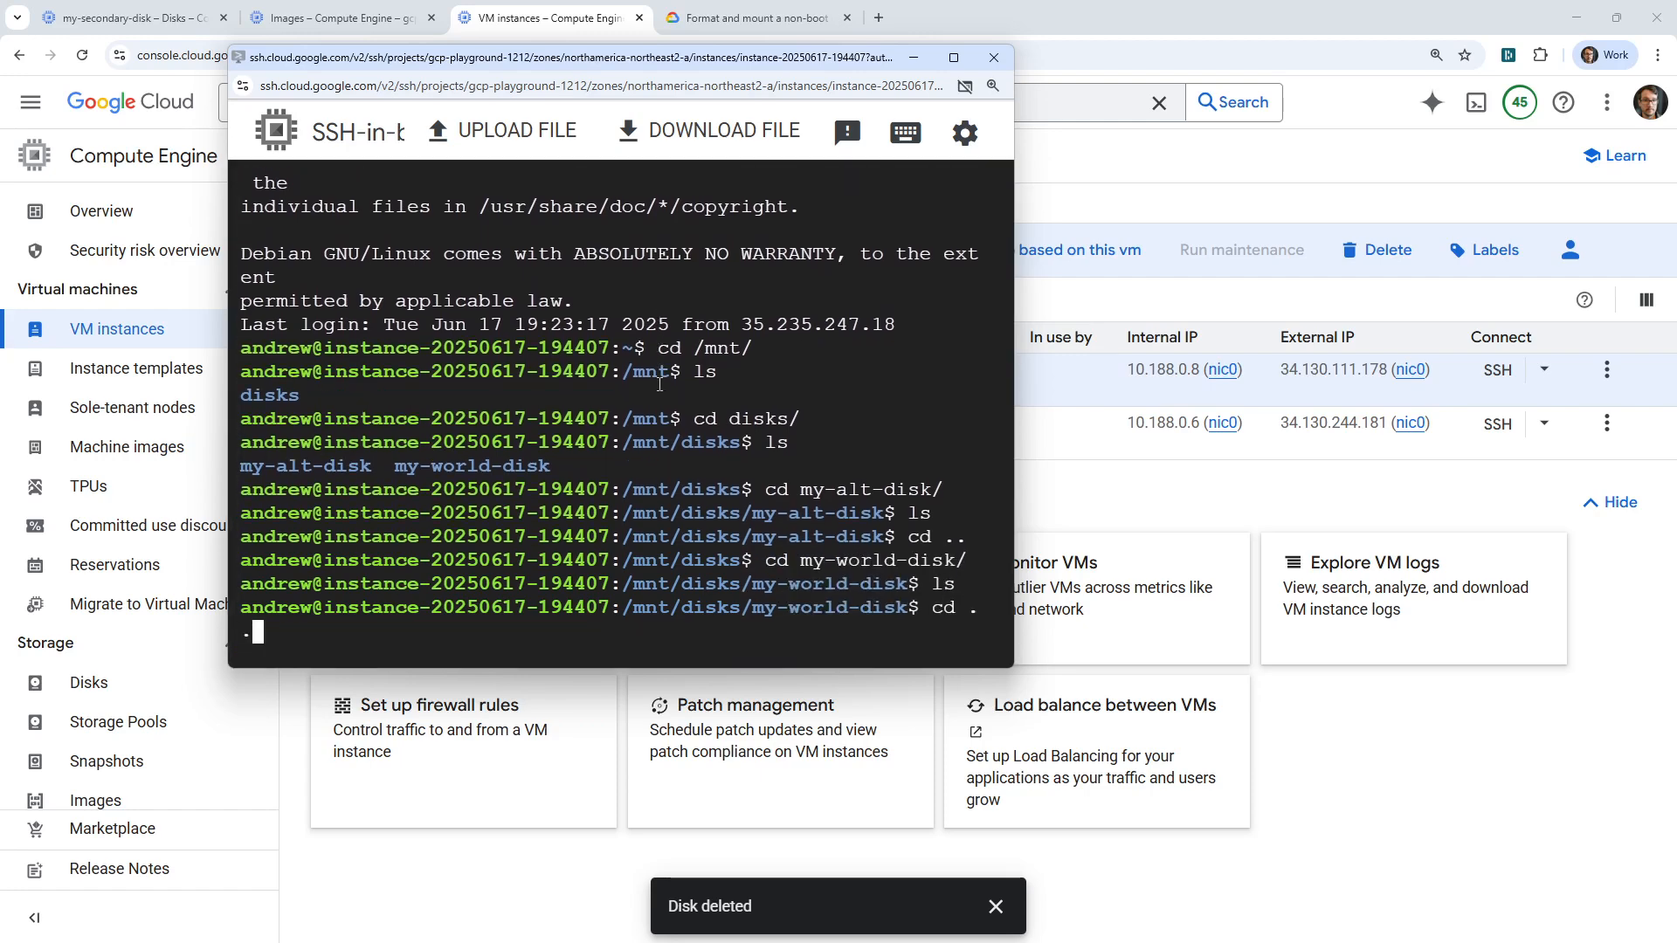
pyautogui.press('Return')
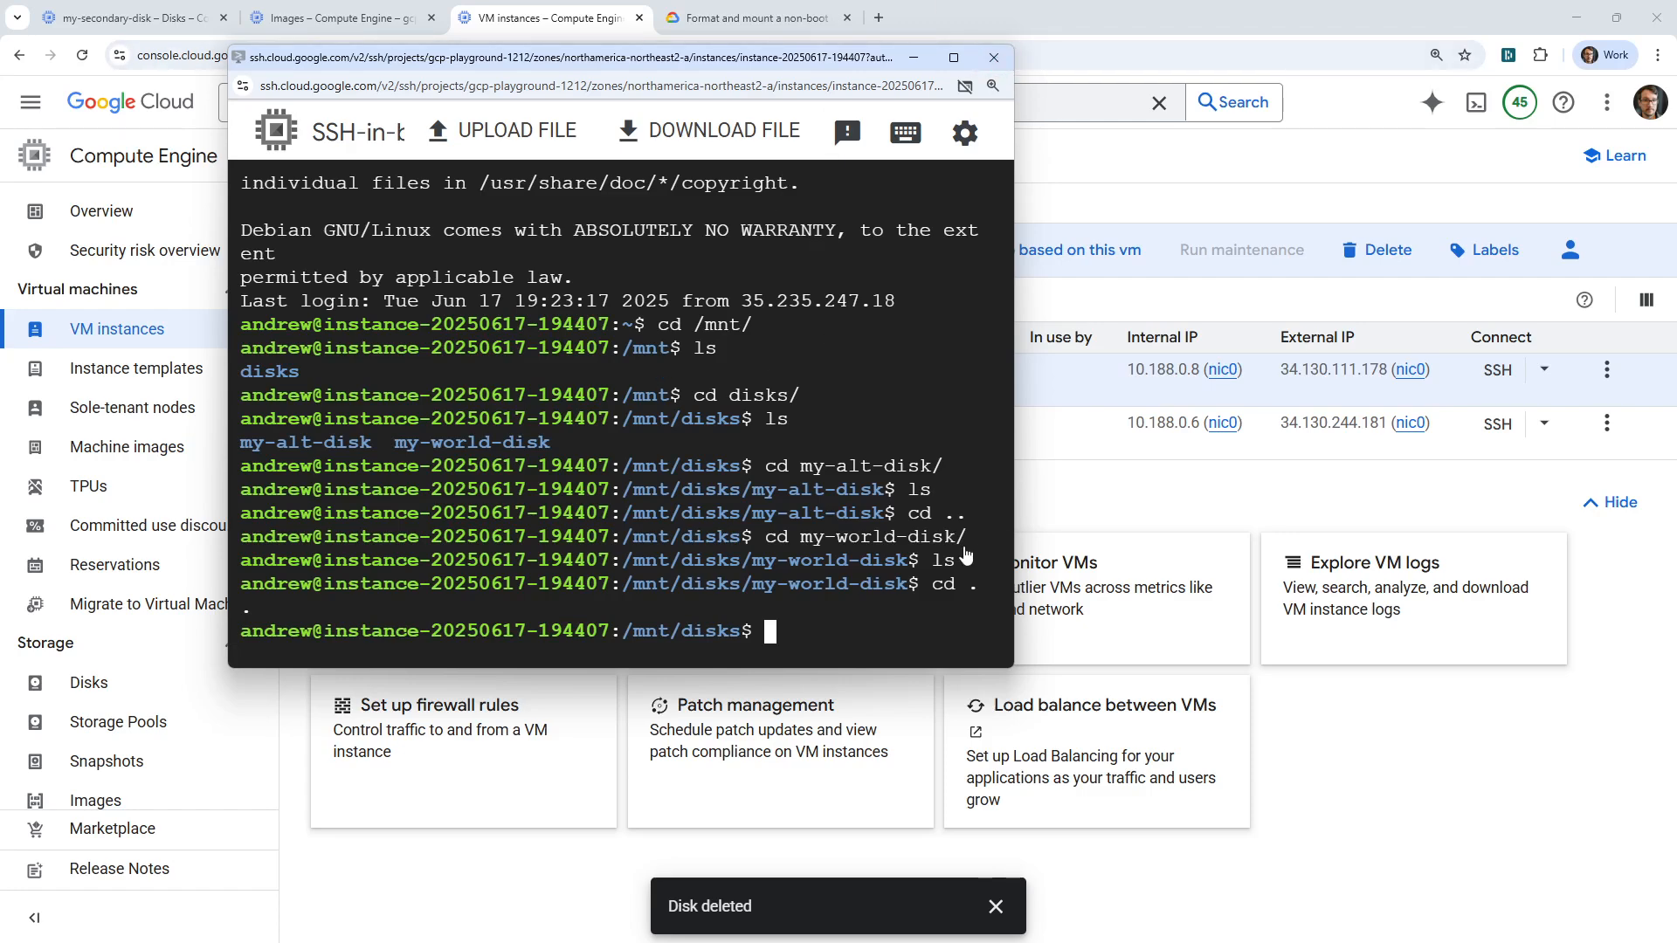
pyautogui.click(994, 58)
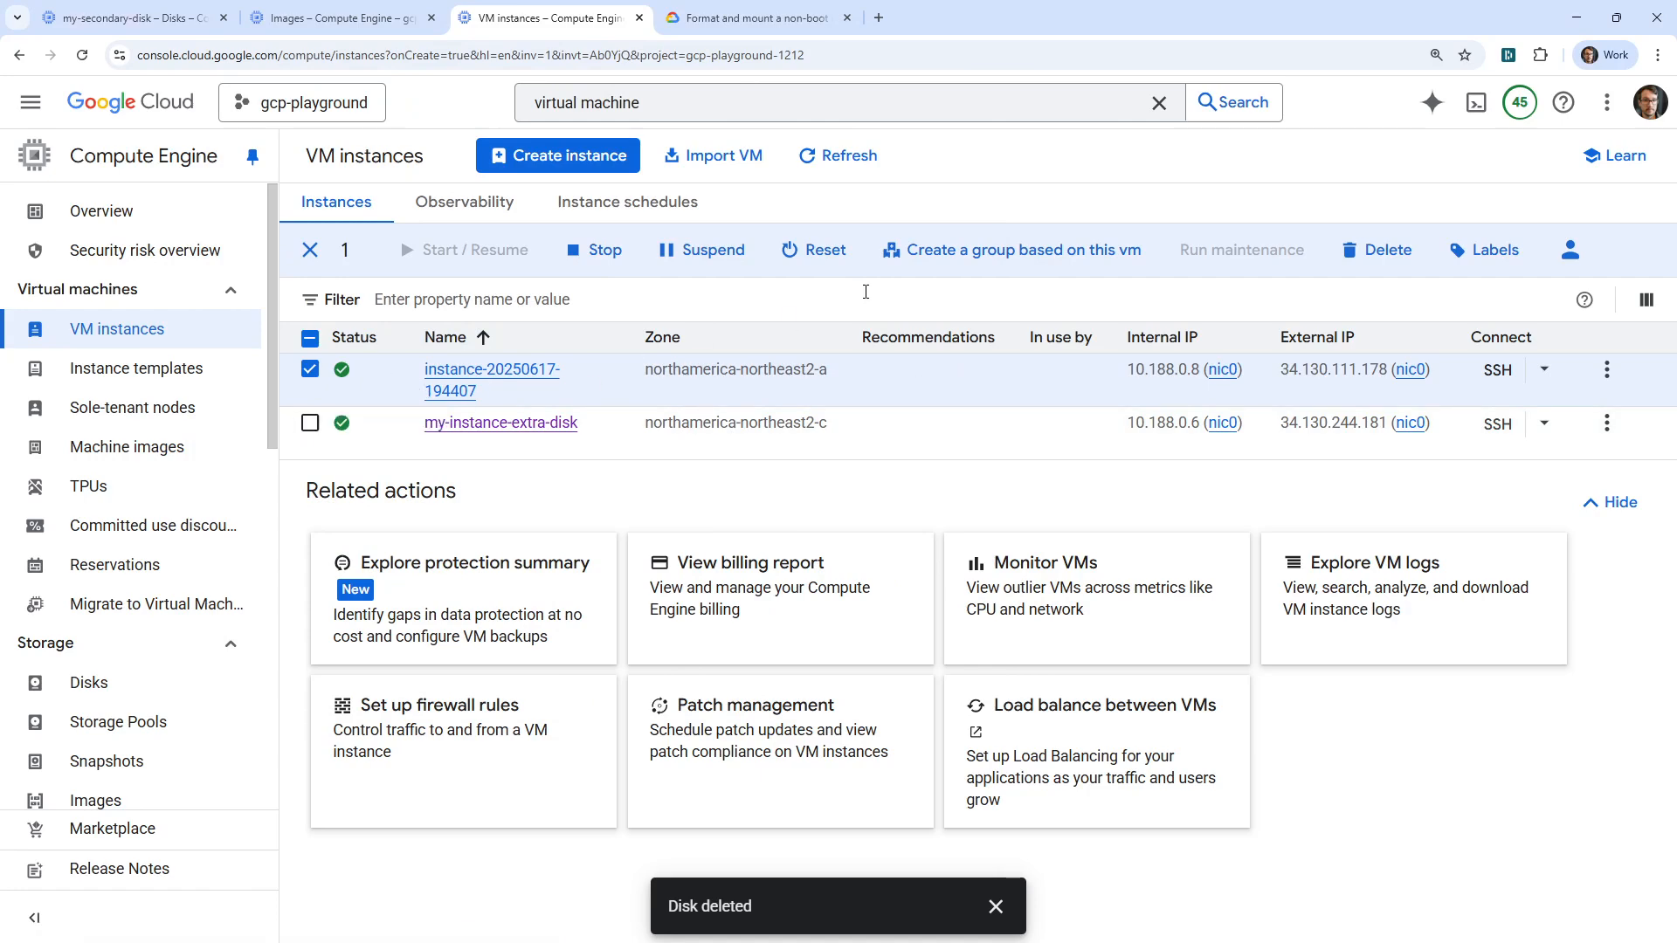
pyautogui.click(1383, 253)
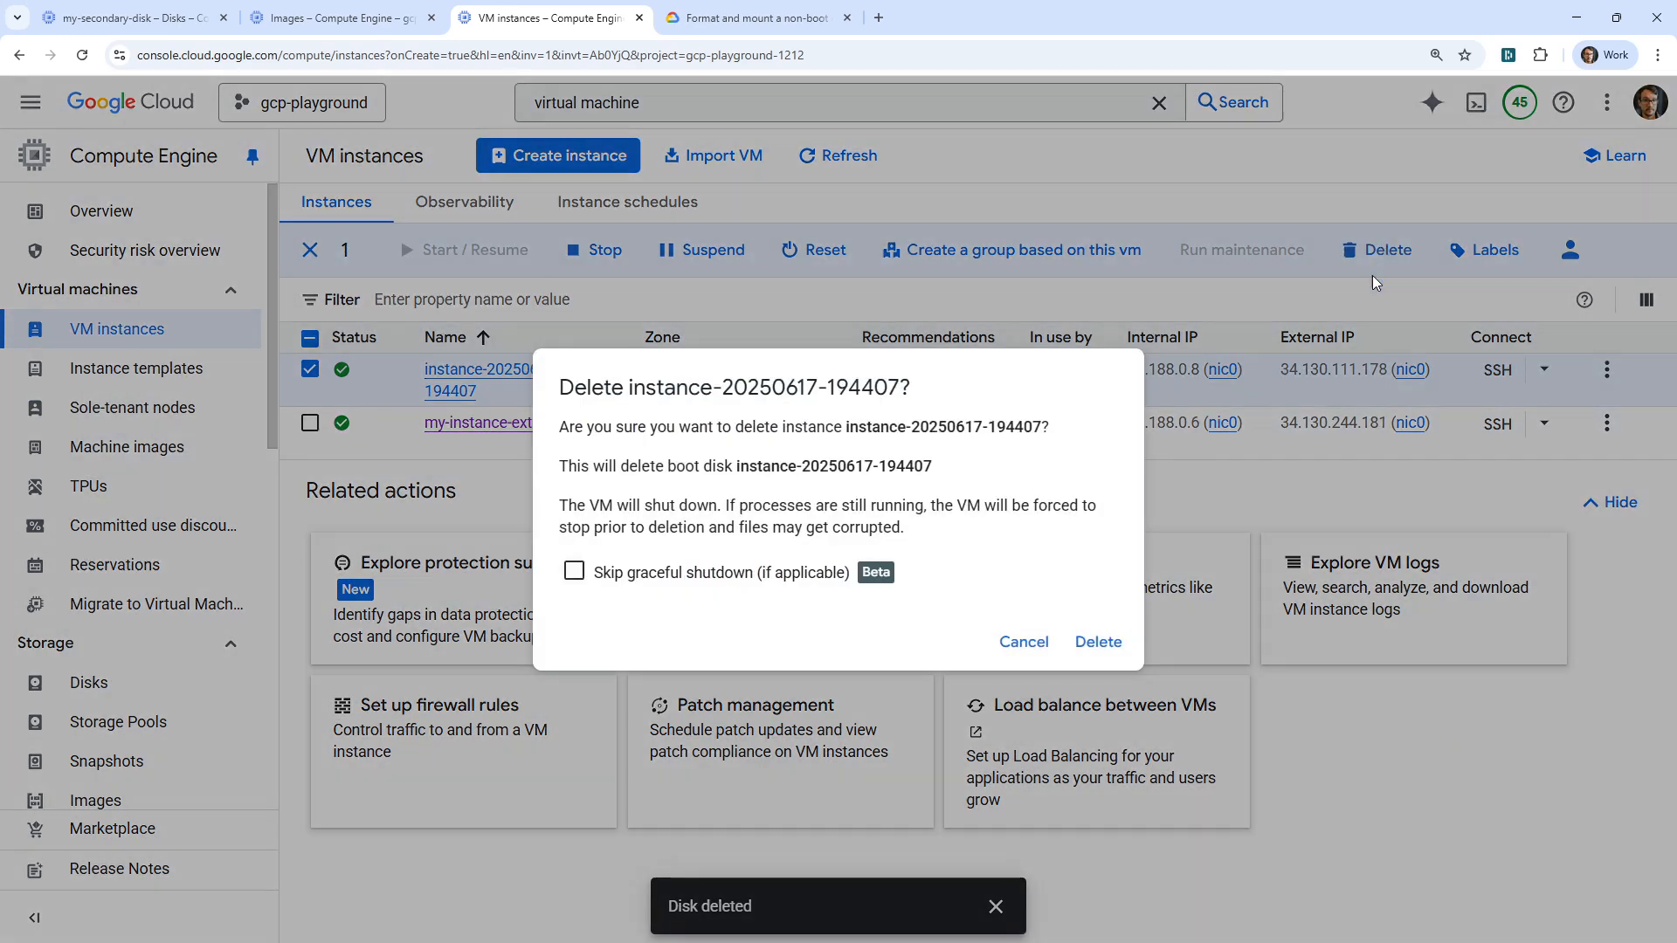
pyautogui.click(1099, 644)
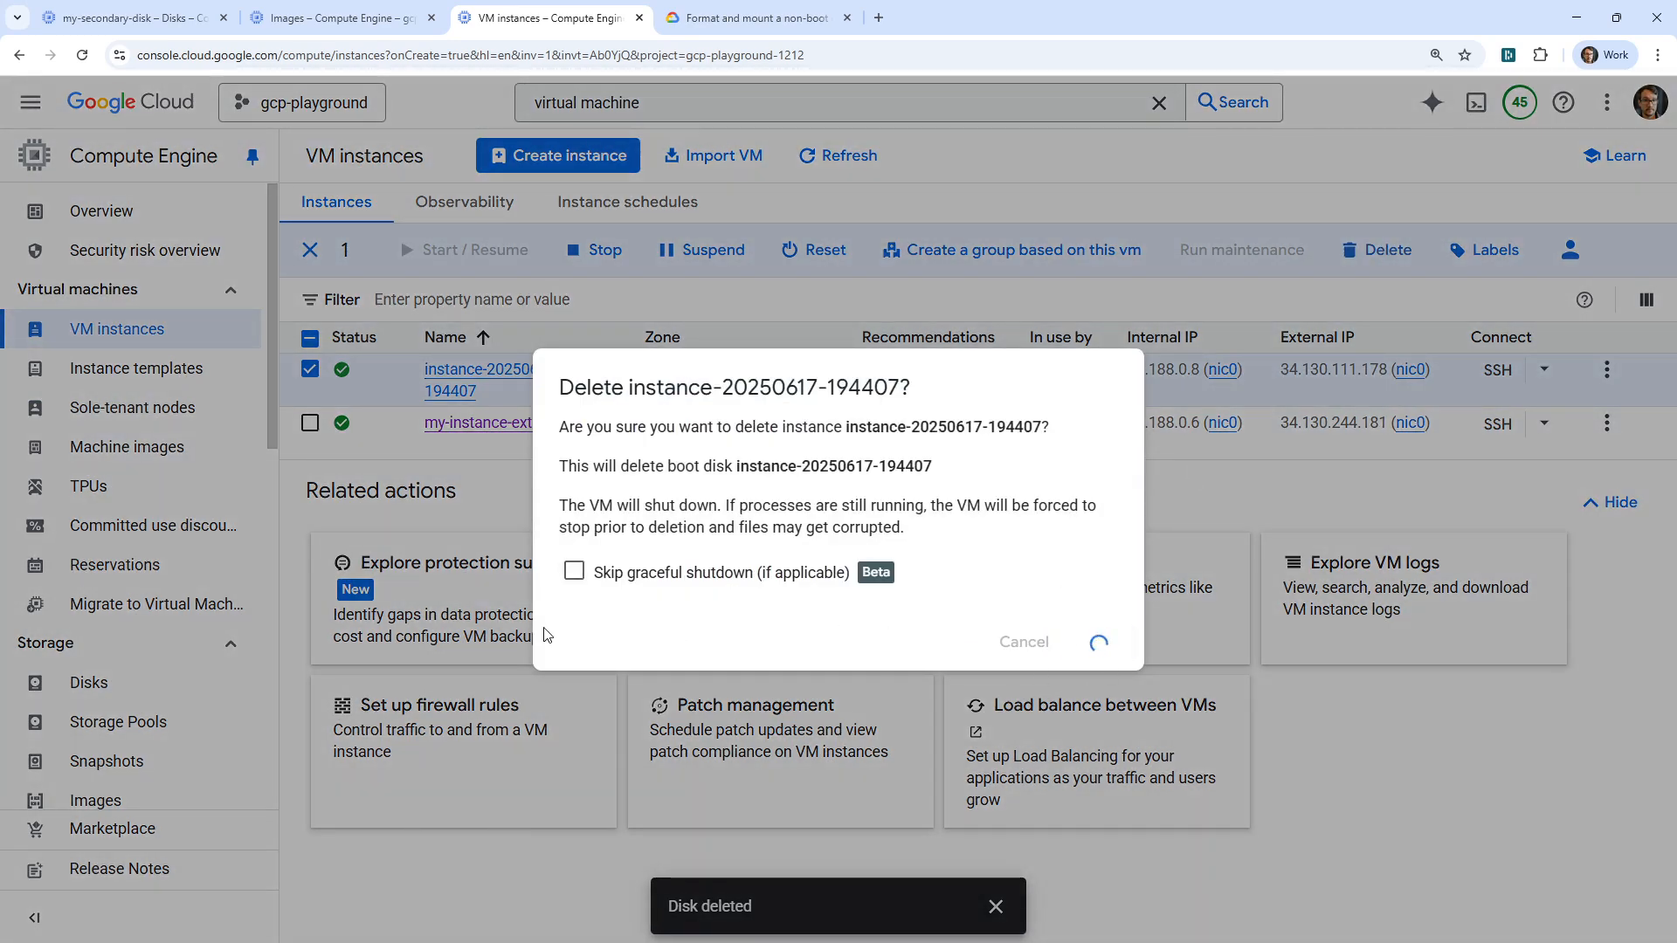